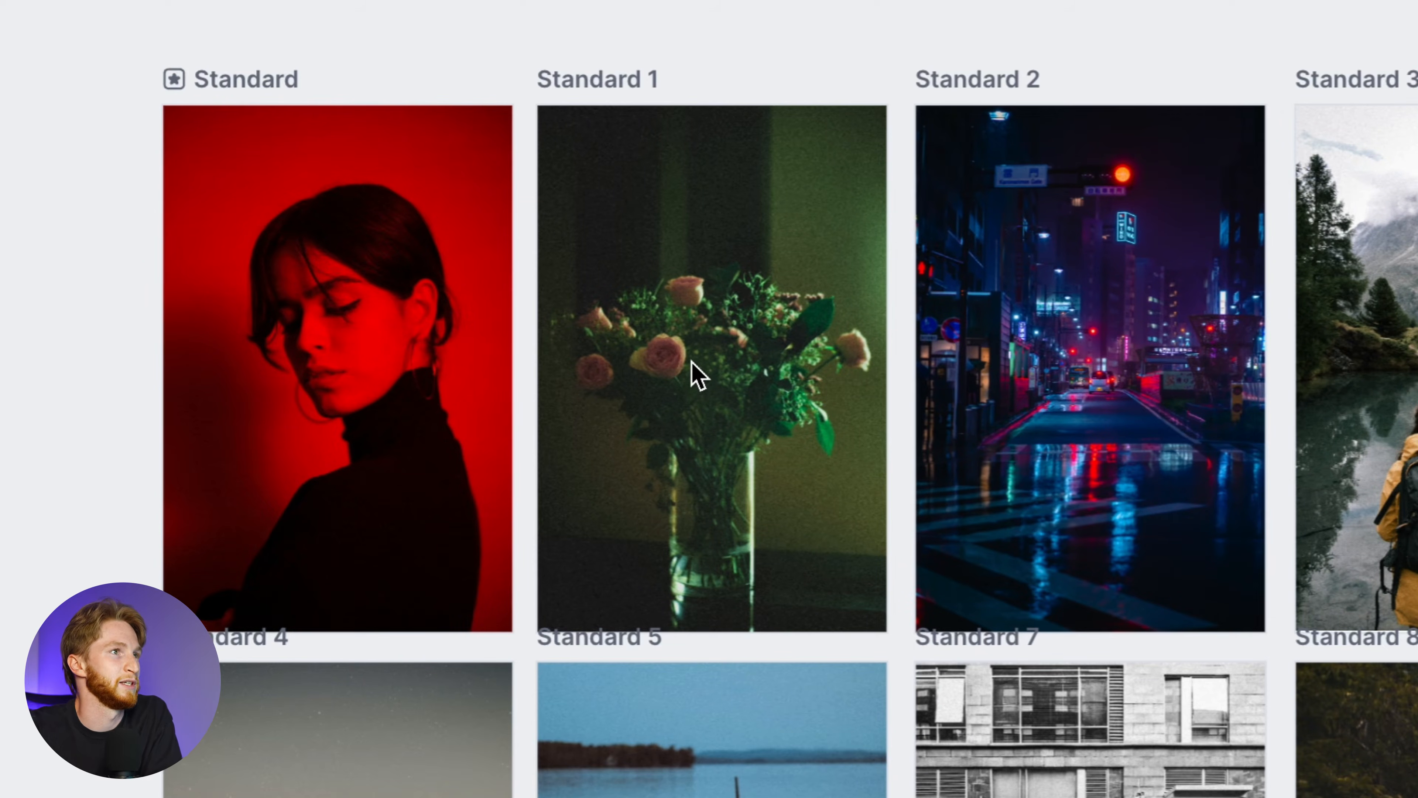
{"action": "scroll", "coordinate": [717, 388], "scroll_direction": "right", "scroll_amount": 5}
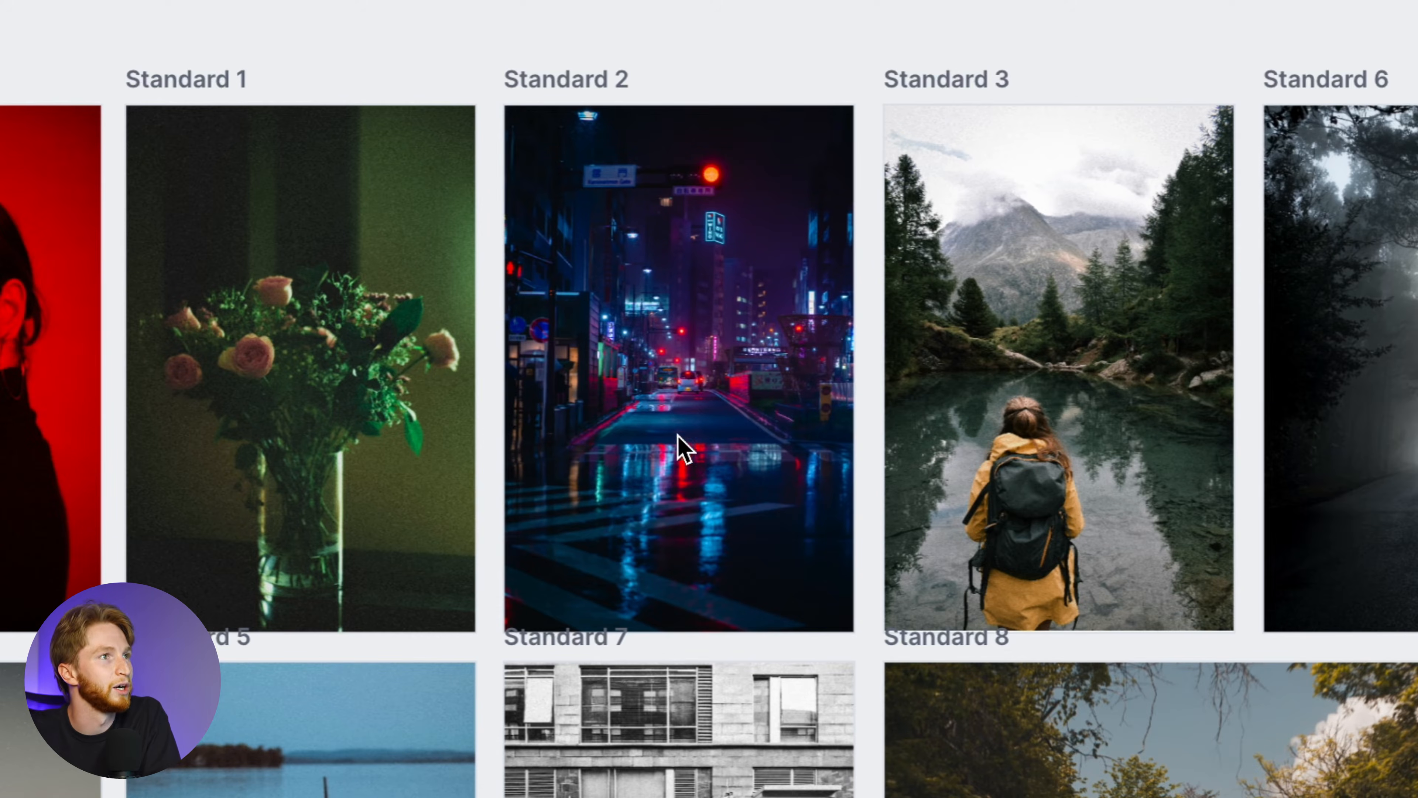
{"action": "scroll", "coordinate": [681, 433], "scroll_direction": "right", "scroll_amount": 7}
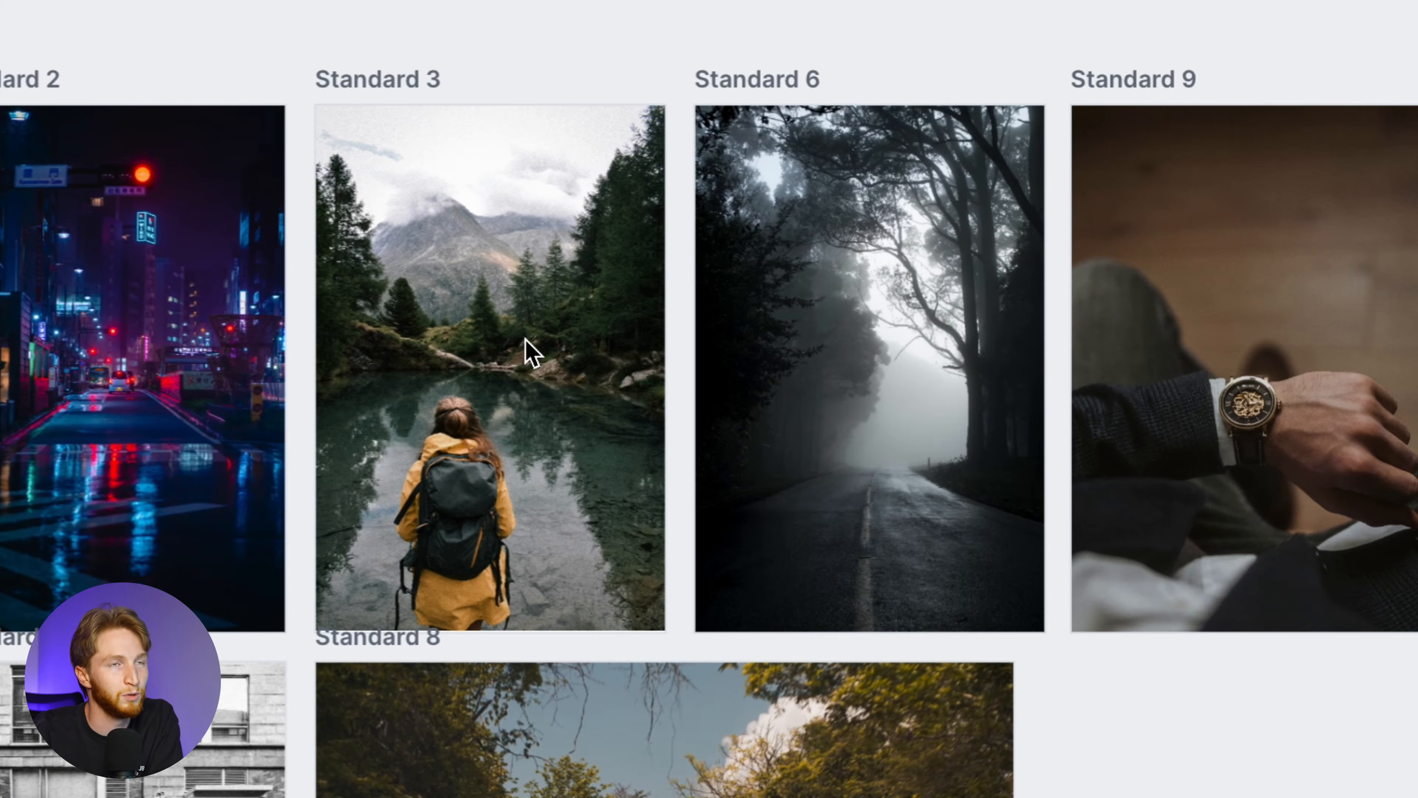
{"action": "scroll", "coordinate": [1050, 369], "scroll_direction": "right", "scroll_amount": 3}
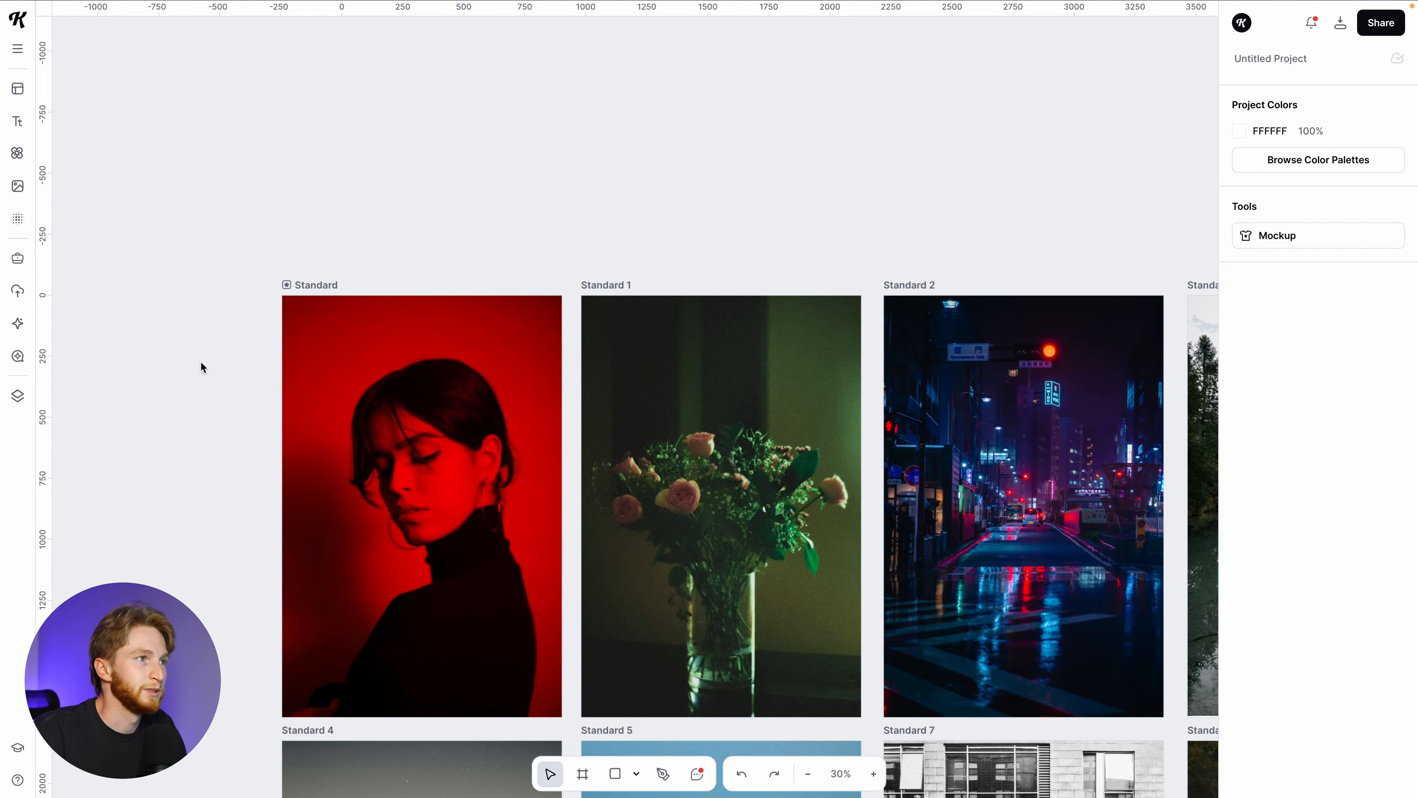
Step: Add a headline text to the red portrait poster and place it centred over the woman's neck
{"action": "scroll", "coordinate": [377, 383], "scroll_direction": "down", "scroll_amount": 3}
{"action": "left_click", "coordinate": [377, 381]}
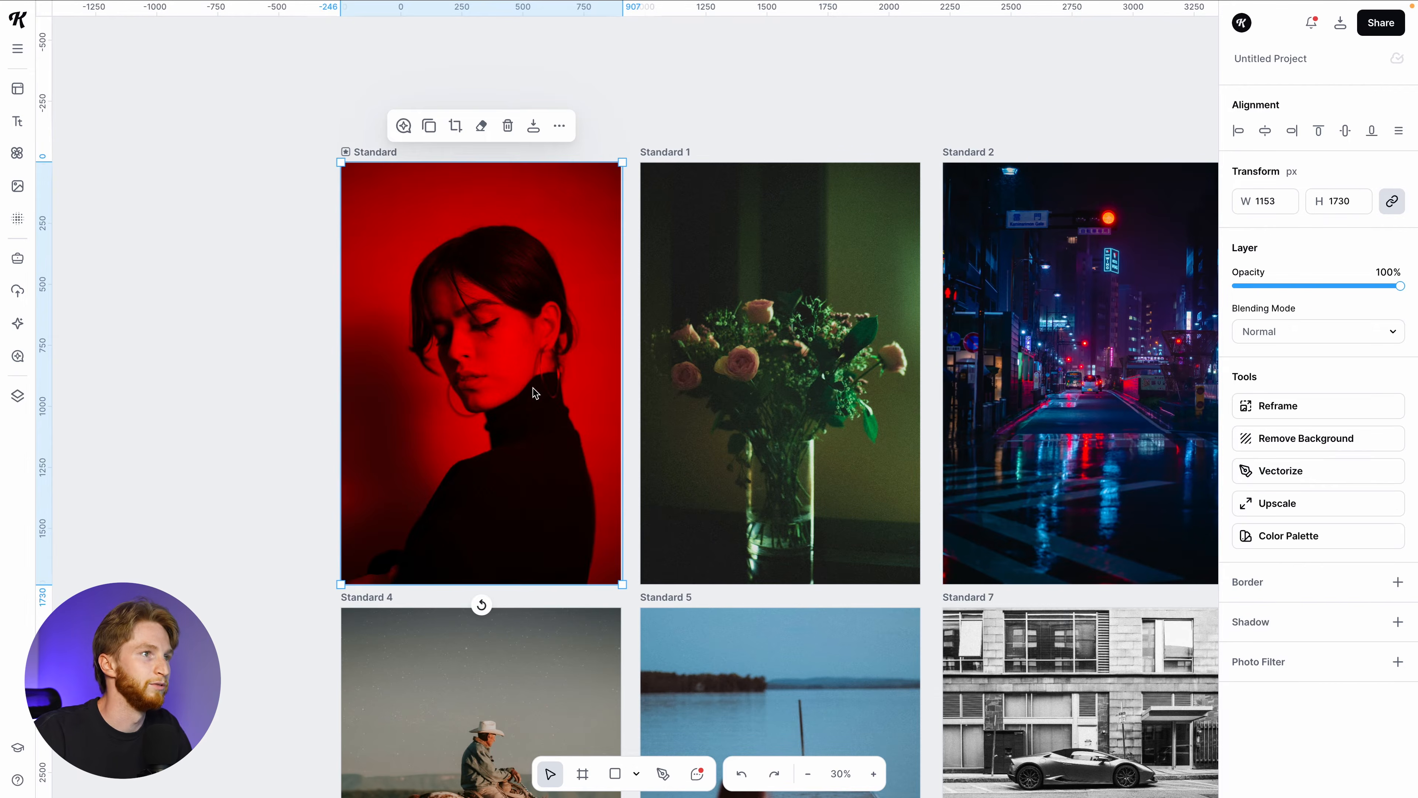
{"action": "key", "text": "t"}
{"action": "key", "text": "Escape"}
{"action": "left_click_drag", "start_coordinate": [640, 404], "coordinate": [516, 393]}
{"action": "left_click_drag", "start_coordinate": [538, 406], "coordinate": [576, 411]}
Step: Set the headline text's colour to white (FFFFFF)
{"action": "left_click", "coordinate": [1271, 474]}
{"action": "left_click", "coordinate": [1271, 478]}
{"action": "left_click", "coordinate": [1238, 352]}
{"action": "left_click_drag", "start_coordinate": [1106, 432], "coordinate": [1003, 386]}
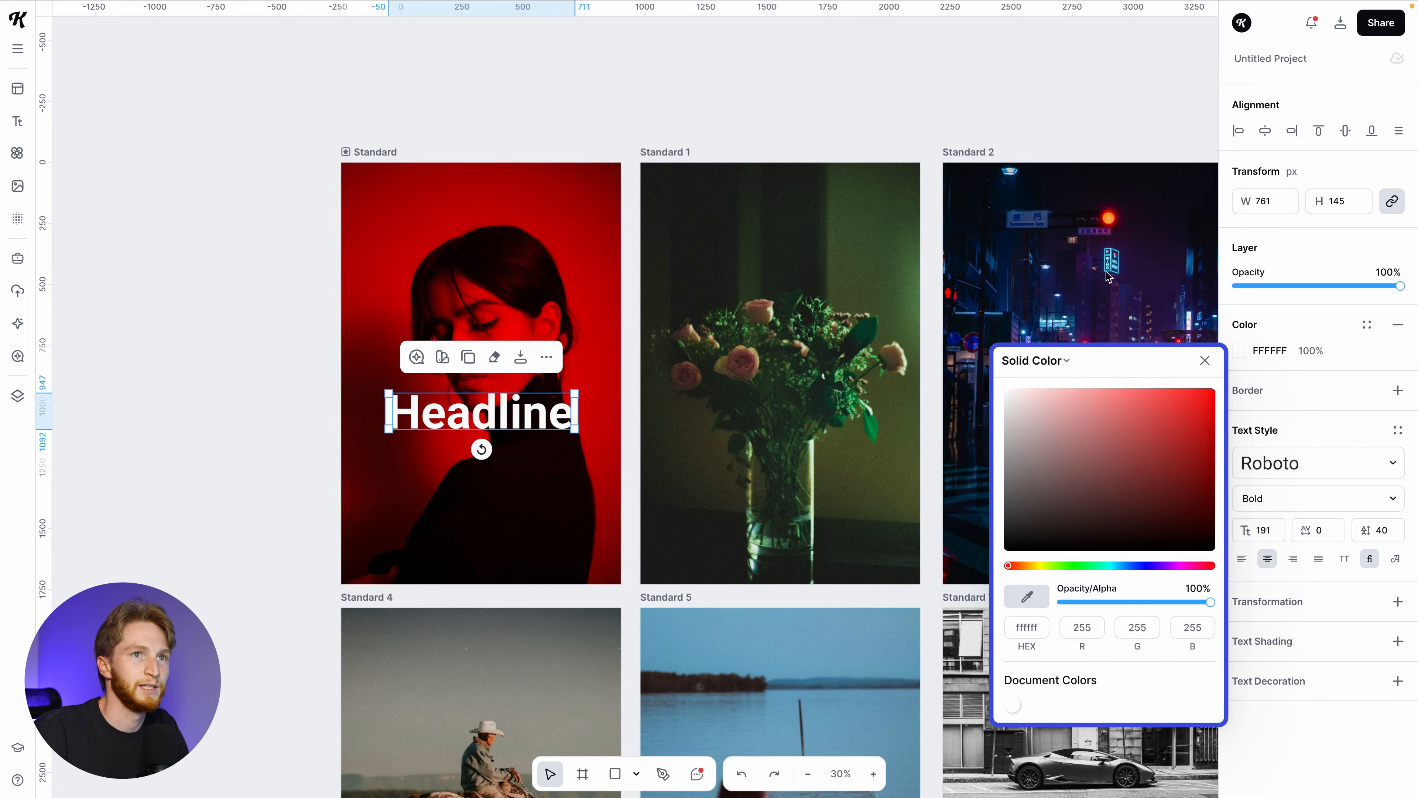
{"action": "left_click", "coordinate": [1203, 362]}
Step: Browse the typefaces for the headline, going from the sans serif to the serif category
{"action": "left_click", "coordinate": [1301, 463]}
{"action": "left_click", "coordinate": [1055, 108]}
{"action": "scroll", "coordinate": [1077, 443], "scroll_direction": "down", "scroll_amount": 2}
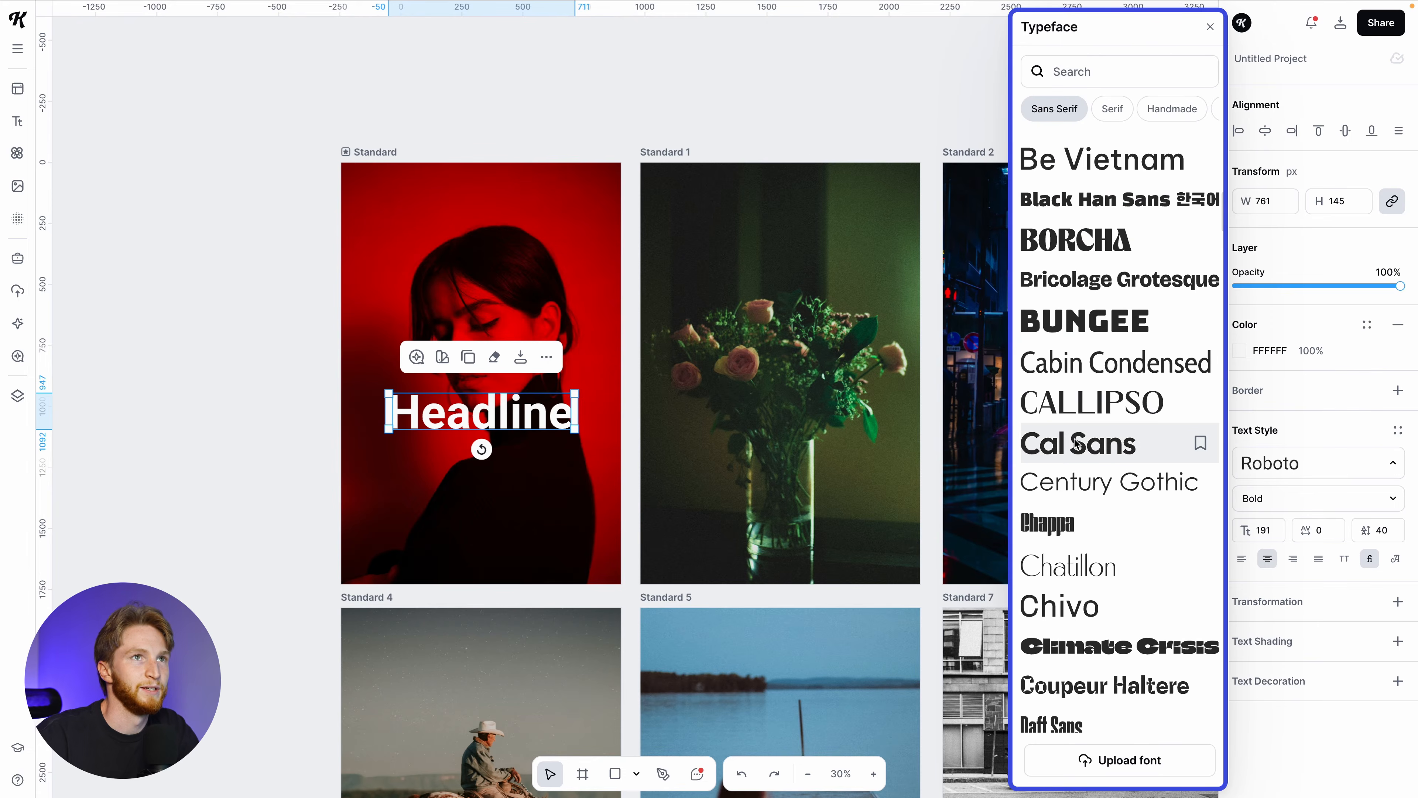
{"action": "left_click", "coordinate": [1127, 107]}
{"action": "scroll", "coordinate": [1090, 235], "scroll_direction": "down", "scroll_amount": 4}
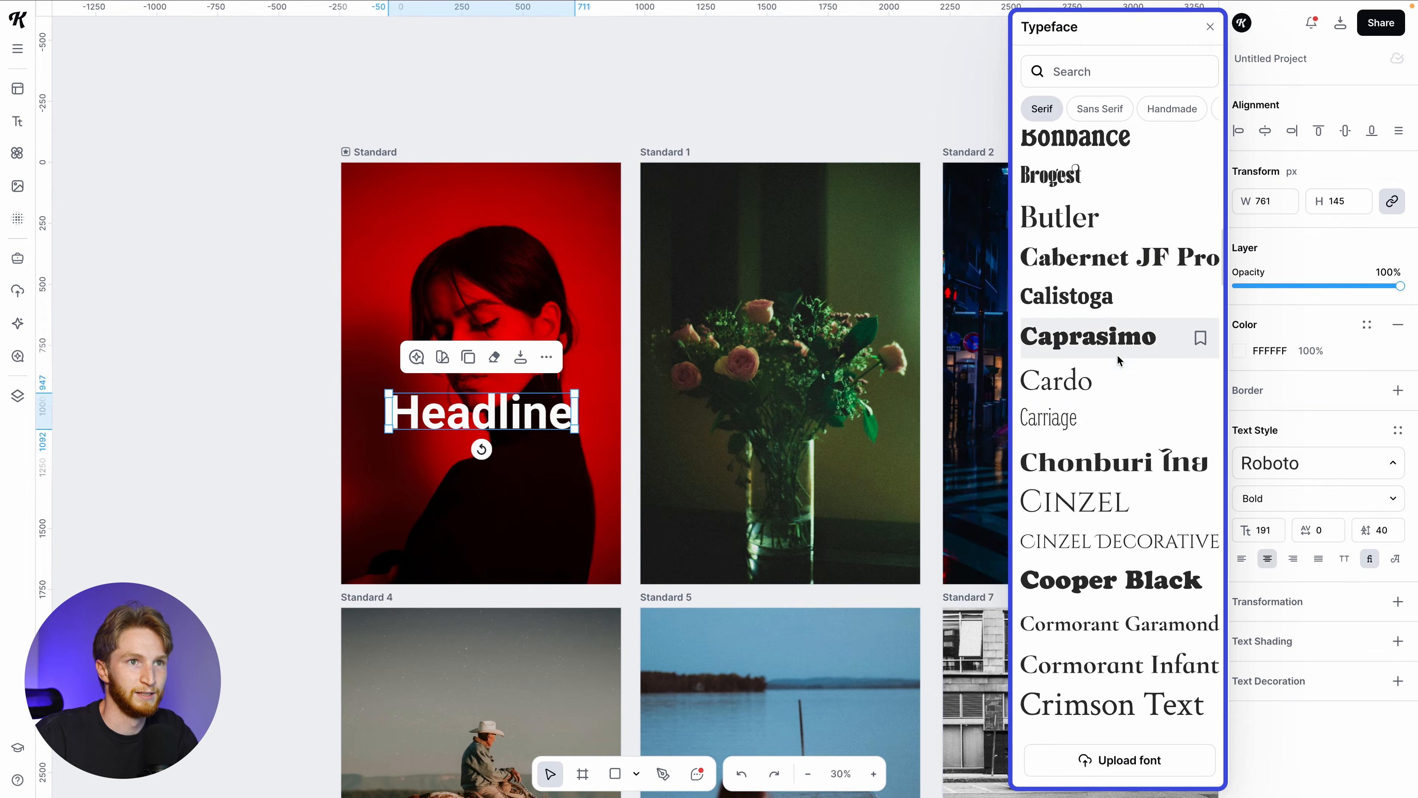
{"action": "scroll", "coordinate": [1117, 363], "scroll_direction": "up", "scroll_amount": 15}
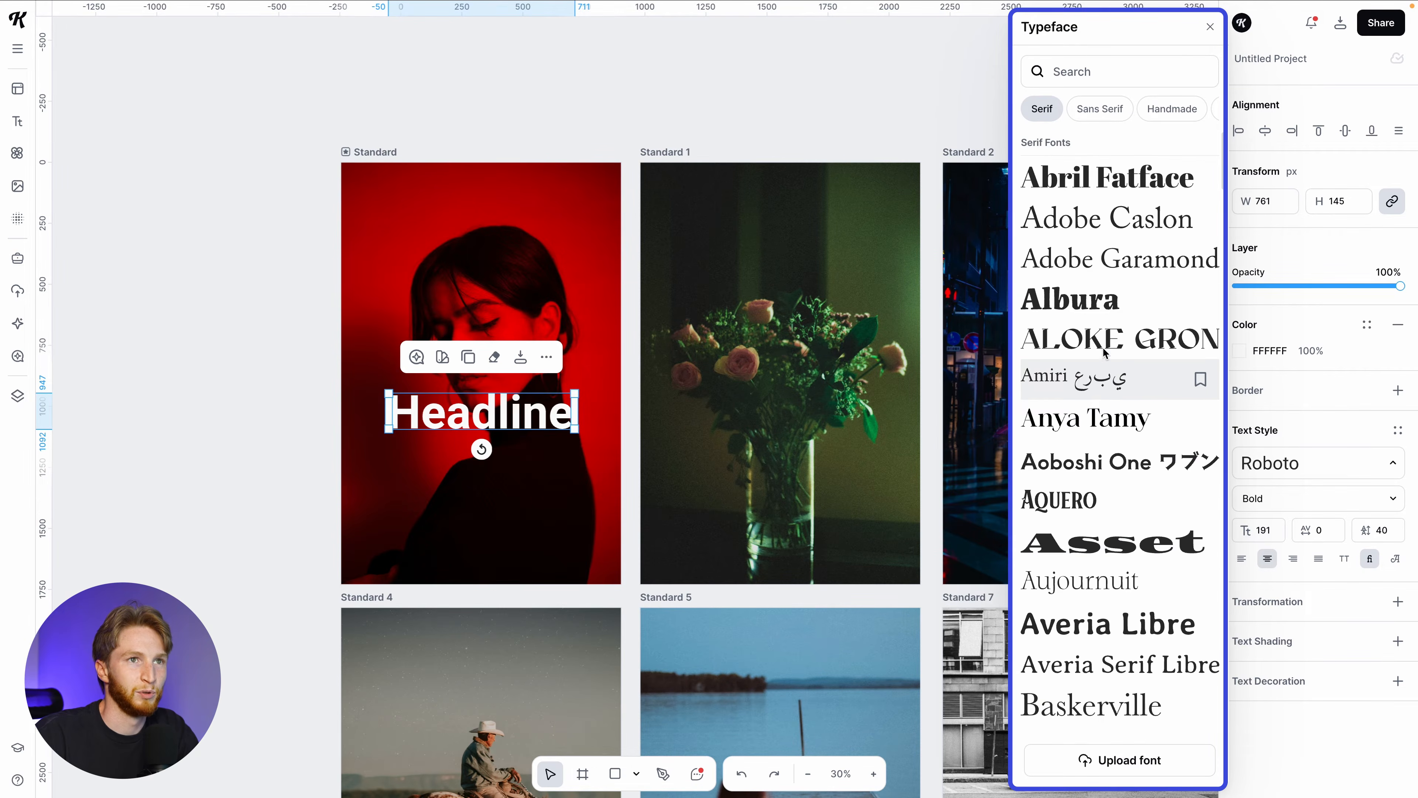
Step: Try the serif typefaces ALOKE GRON and BELLY MOOLLI on the headline
{"action": "left_click", "coordinate": [1112, 339]}
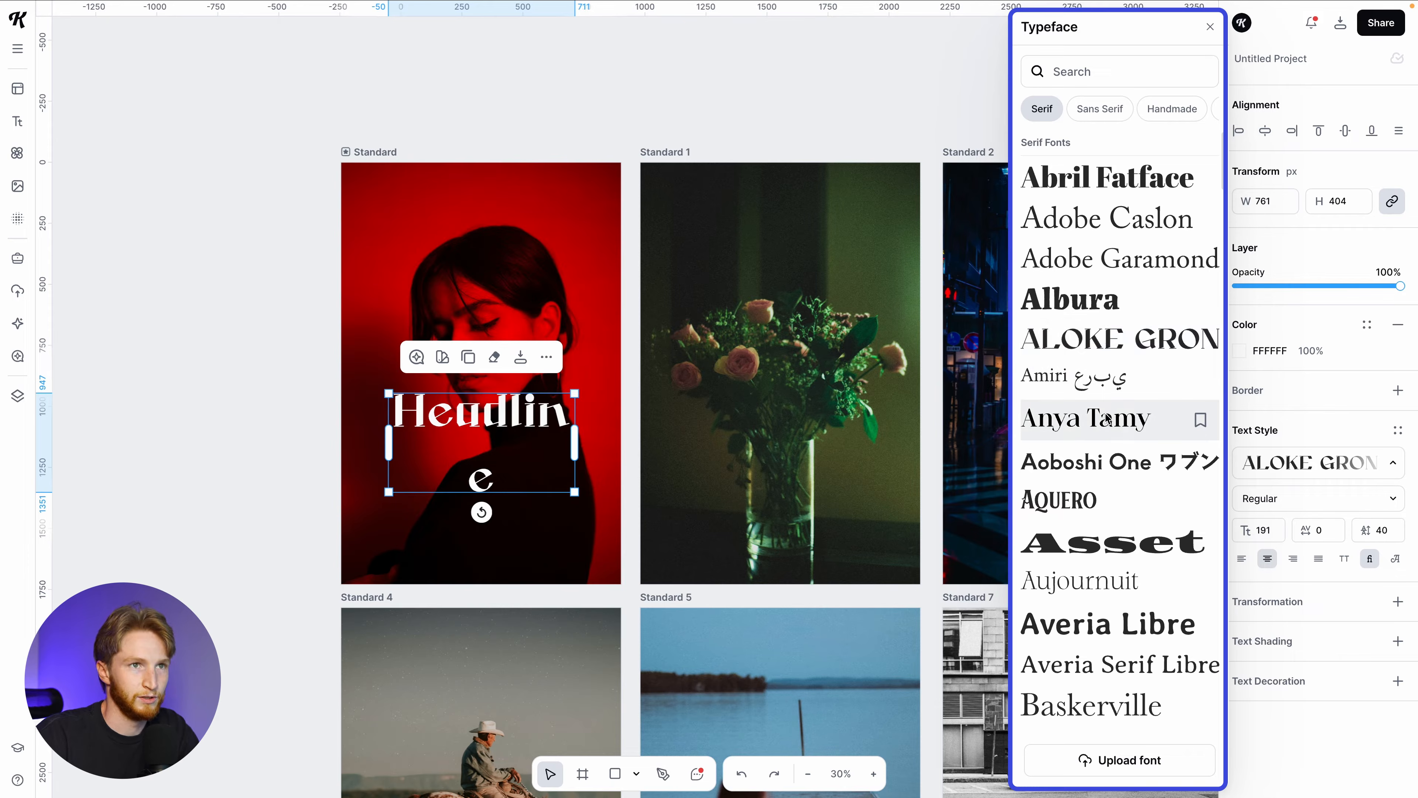
{"action": "scroll", "coordinate": [1109, 419], "scroll_direction": "down", "scroll_amount": 7}
{"action": "left_click", "coordinate": [1104, 395]}
{"action": "scroll", "coordinate": [1091, 386], "scroll_direction": "down", "scroll_amount": 6}
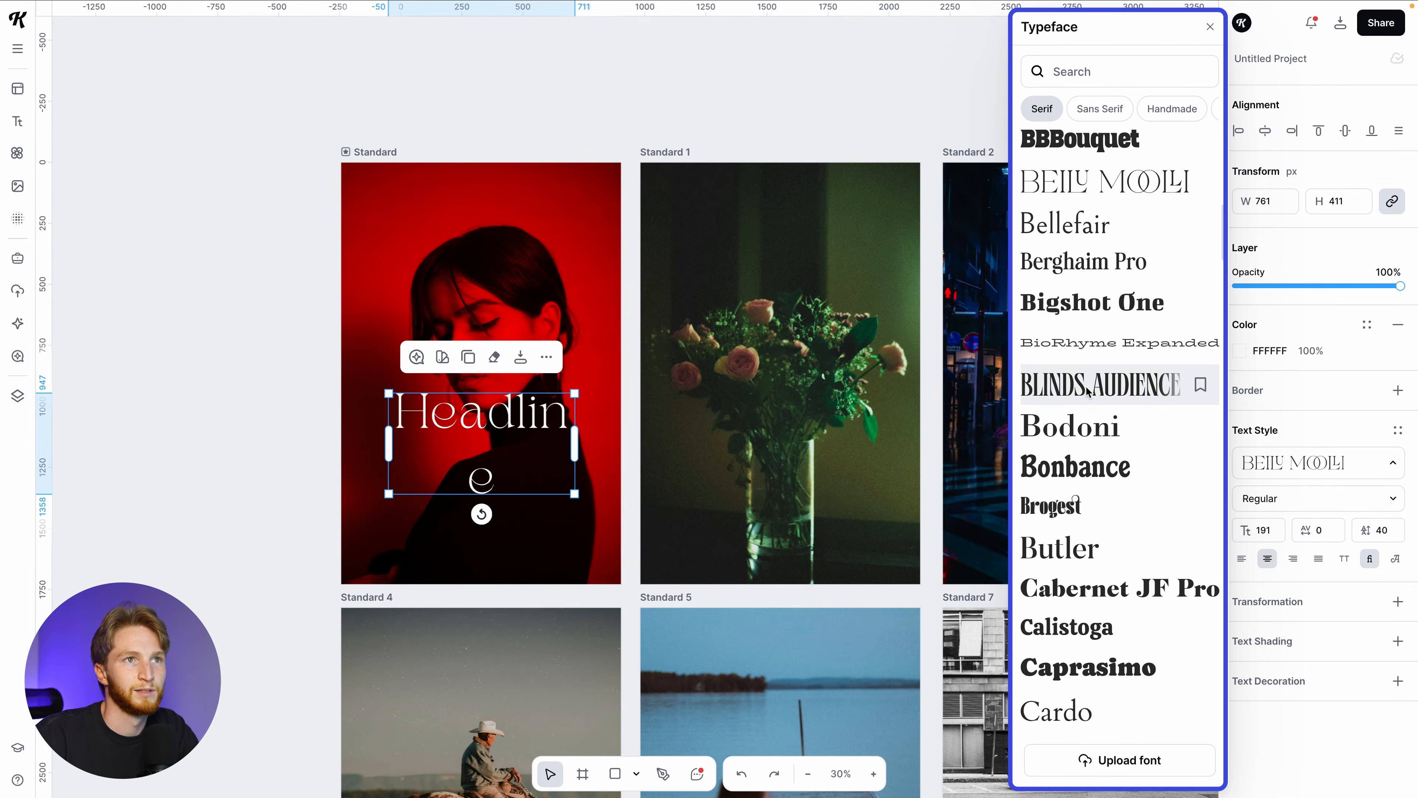
Step: Set the headline's typeface to the serif font Kudry in the WeirdHeadline style
{"action": "scroll", "coordinate": [1089, 391], "scroll_direction": "down", "scroll_amount": 4}
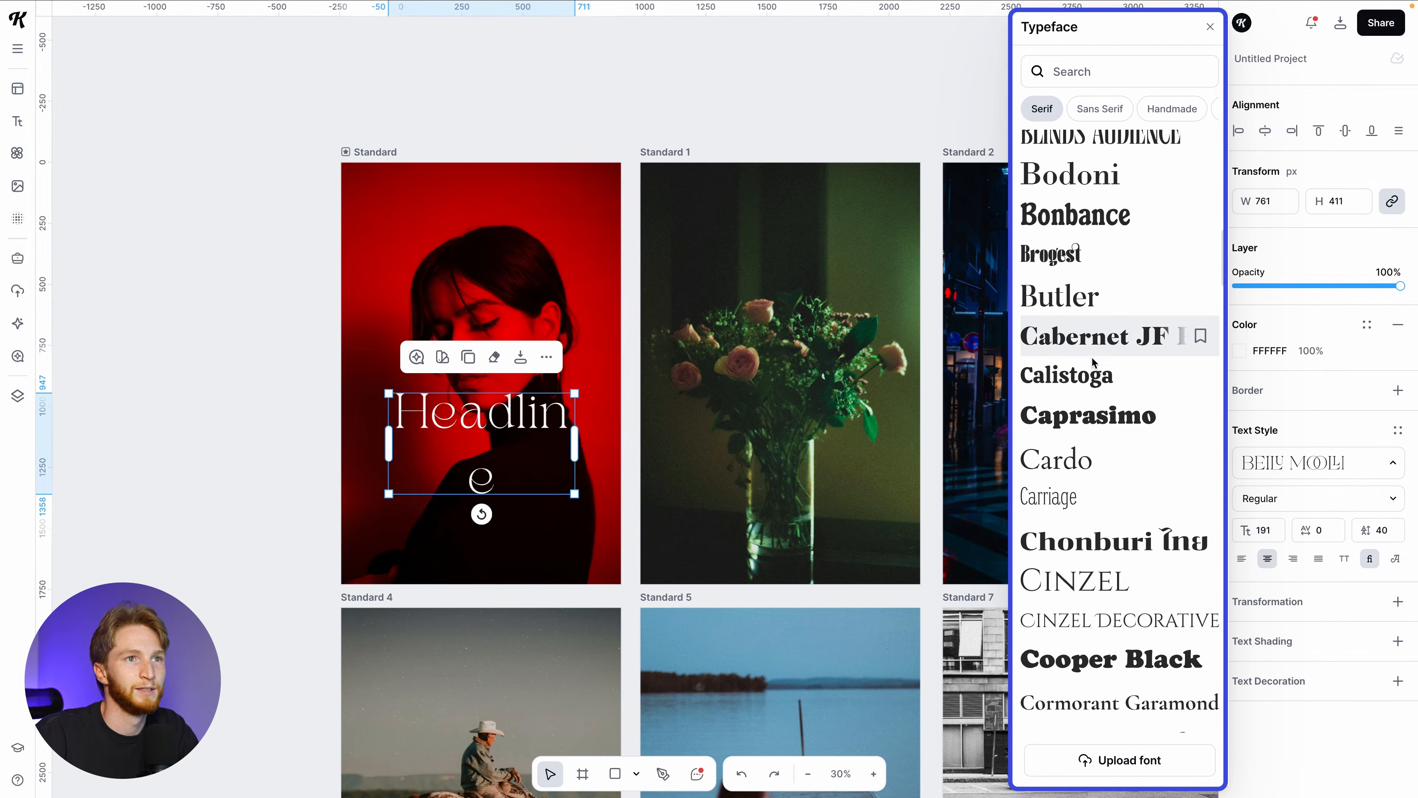
{"action": "scroll", "coordinate": [1112, 364], "scroll_direction": "down", "scroll_amount": 6}
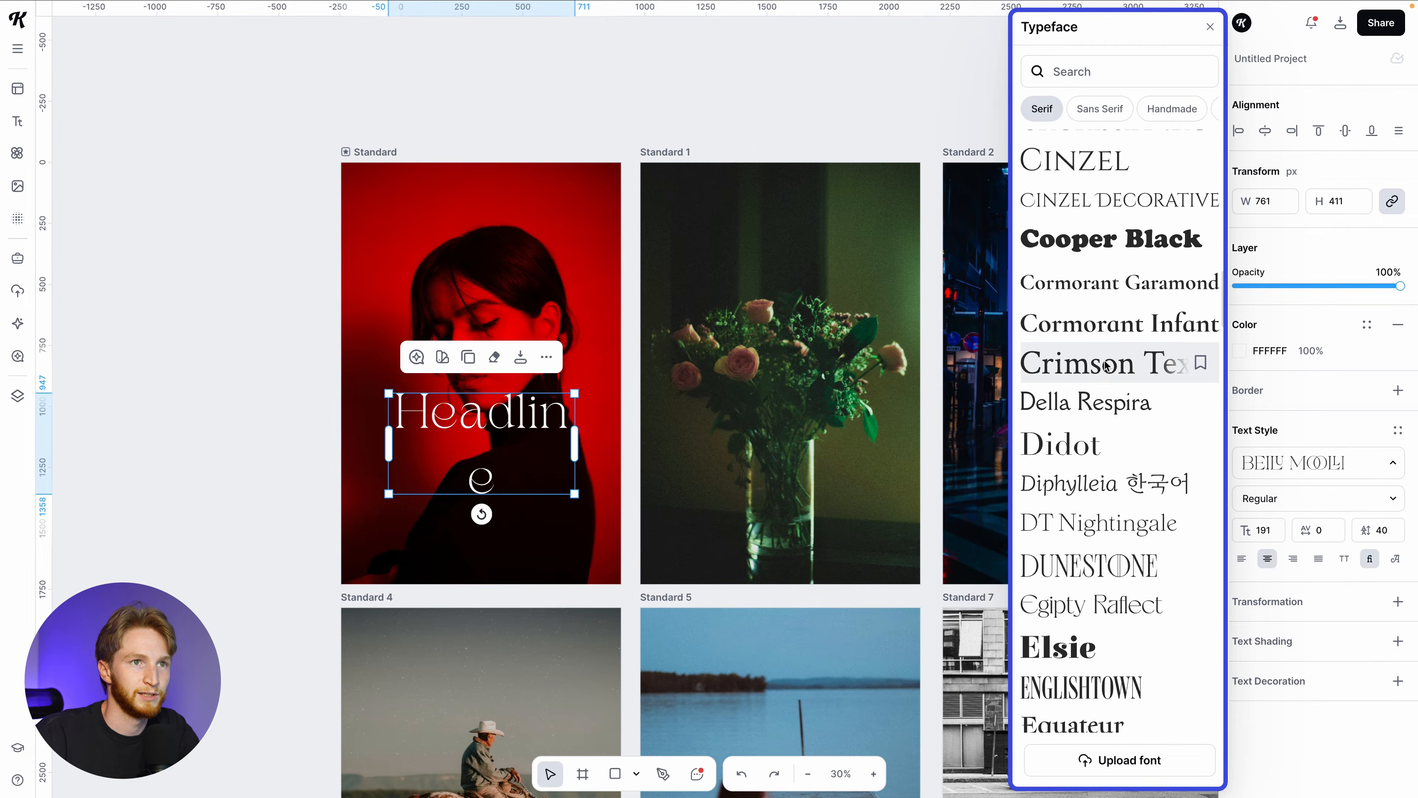
{"action": "scroll", "coordinate": [1106, 365], "scroll_direction": "down", "scroll_amount": 12}
{"action": "left_click", "coordinate": [1050, 551]}
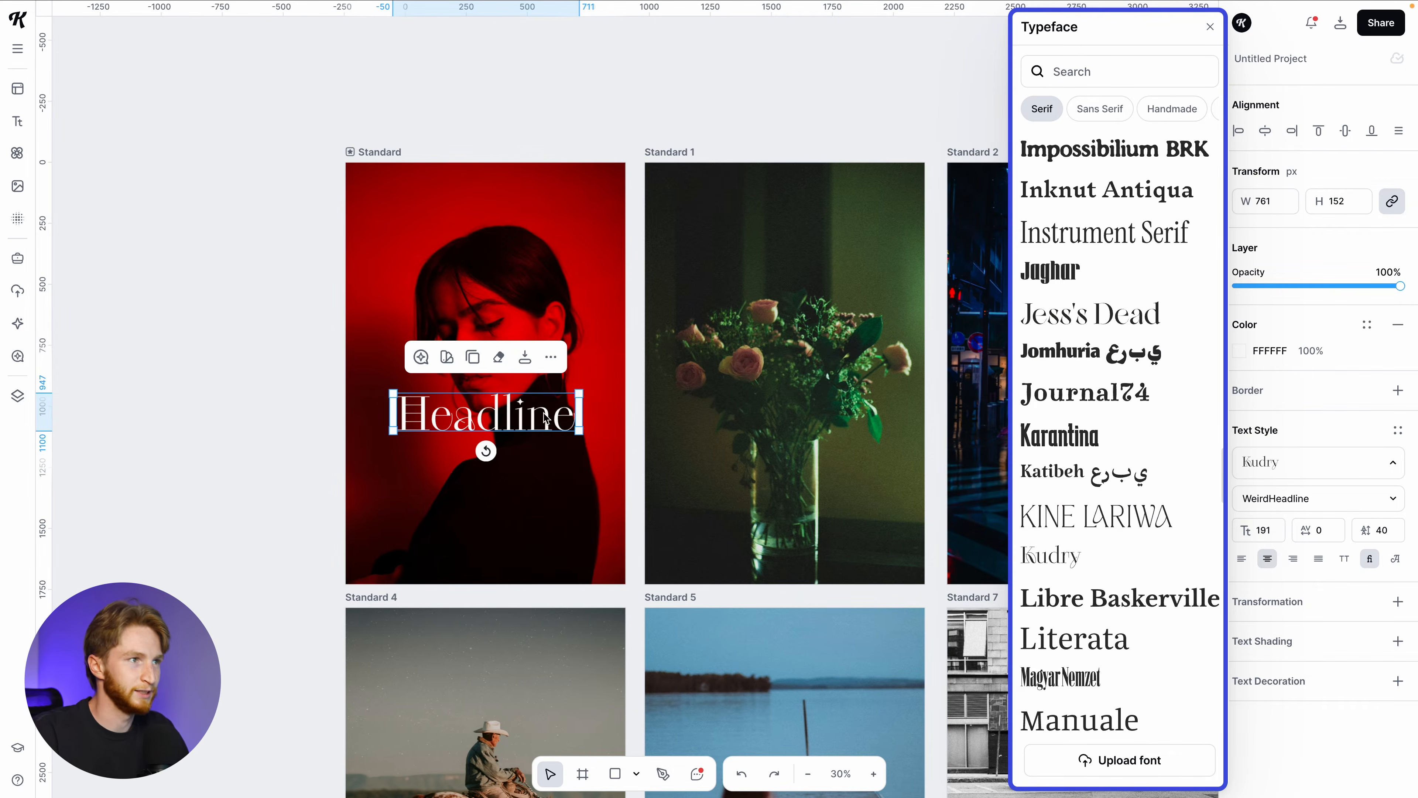
Step: Change the headline to FEELINGS and widen its text box to about 991 px so the word fits on one line
{"action": "left_click", "coordinate": [534, 419]}
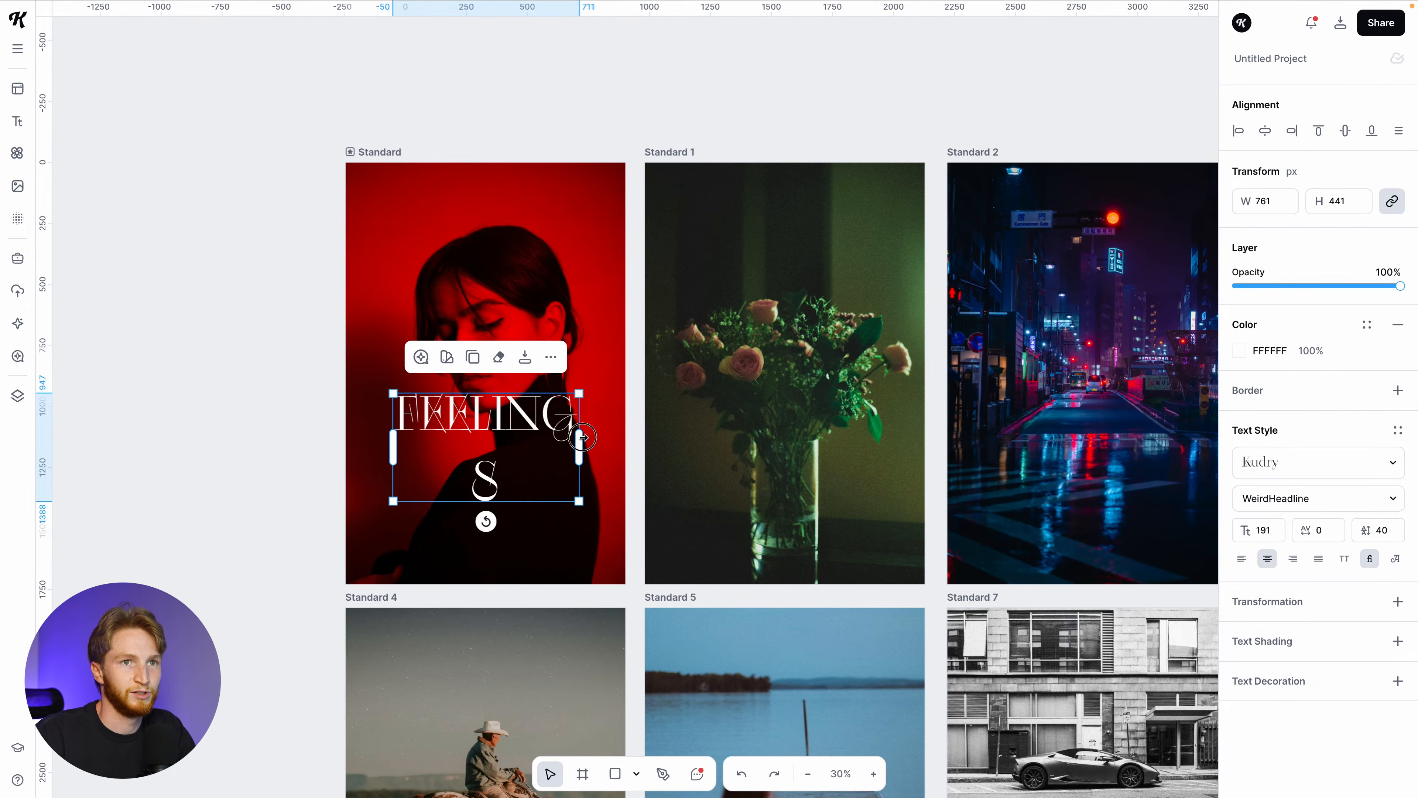
{"action": "left_click_drag", "start_coordinate": [583, 438], "coordinate": [628, 445]}
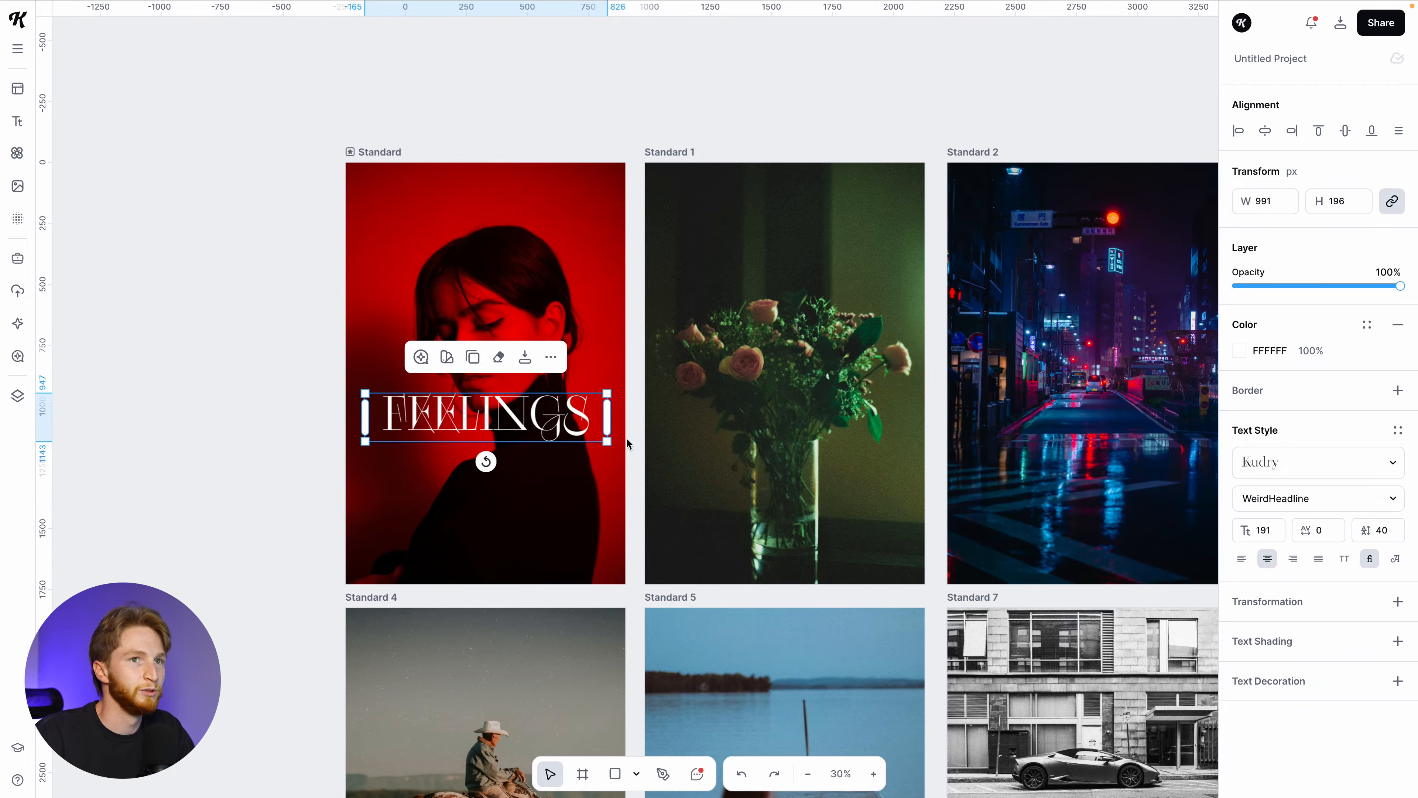
{"action": "left_click", "coordinate": [277, 339]}
{"action": "left_click", "coordinate": [512, 415]}
Step: Restyle the headline as "Feelings" with letter spacing -40 and enlarge it to about font size 273
{"action": "scroll", "coordinate": [512, 415], "scroll_direction": "up", "scroll_amount": 5}
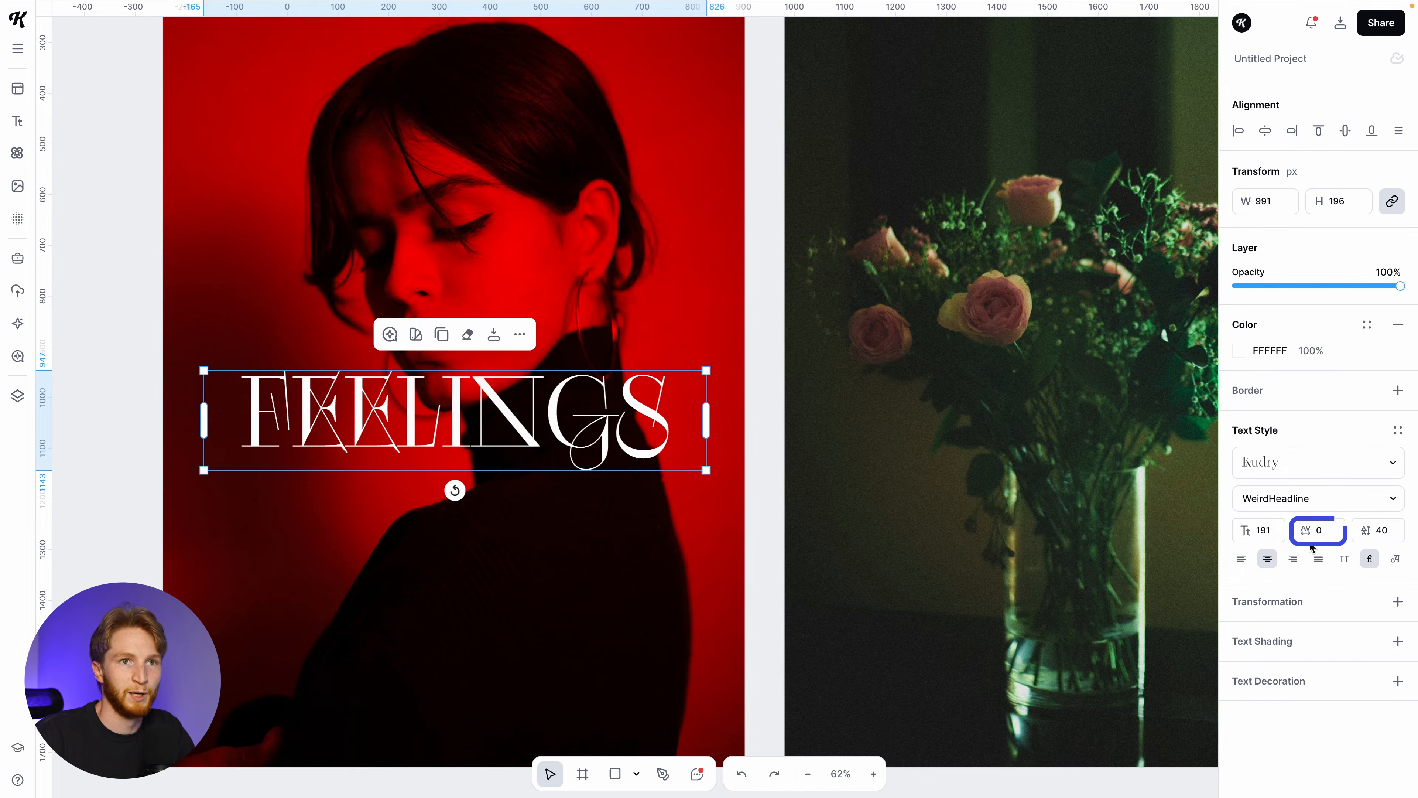
{"action": "type", "text": "-30"}
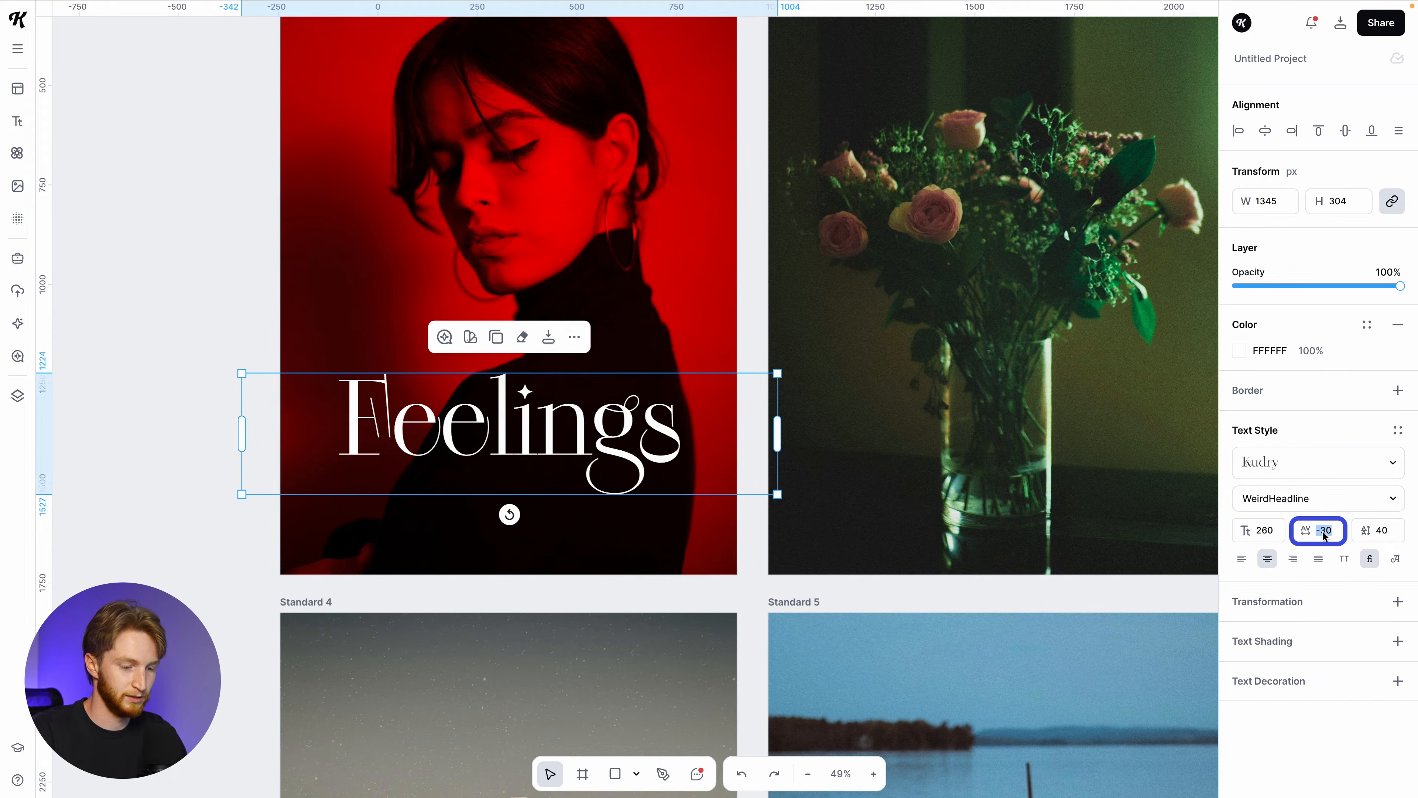
{"action": "type", "text": "-40"}
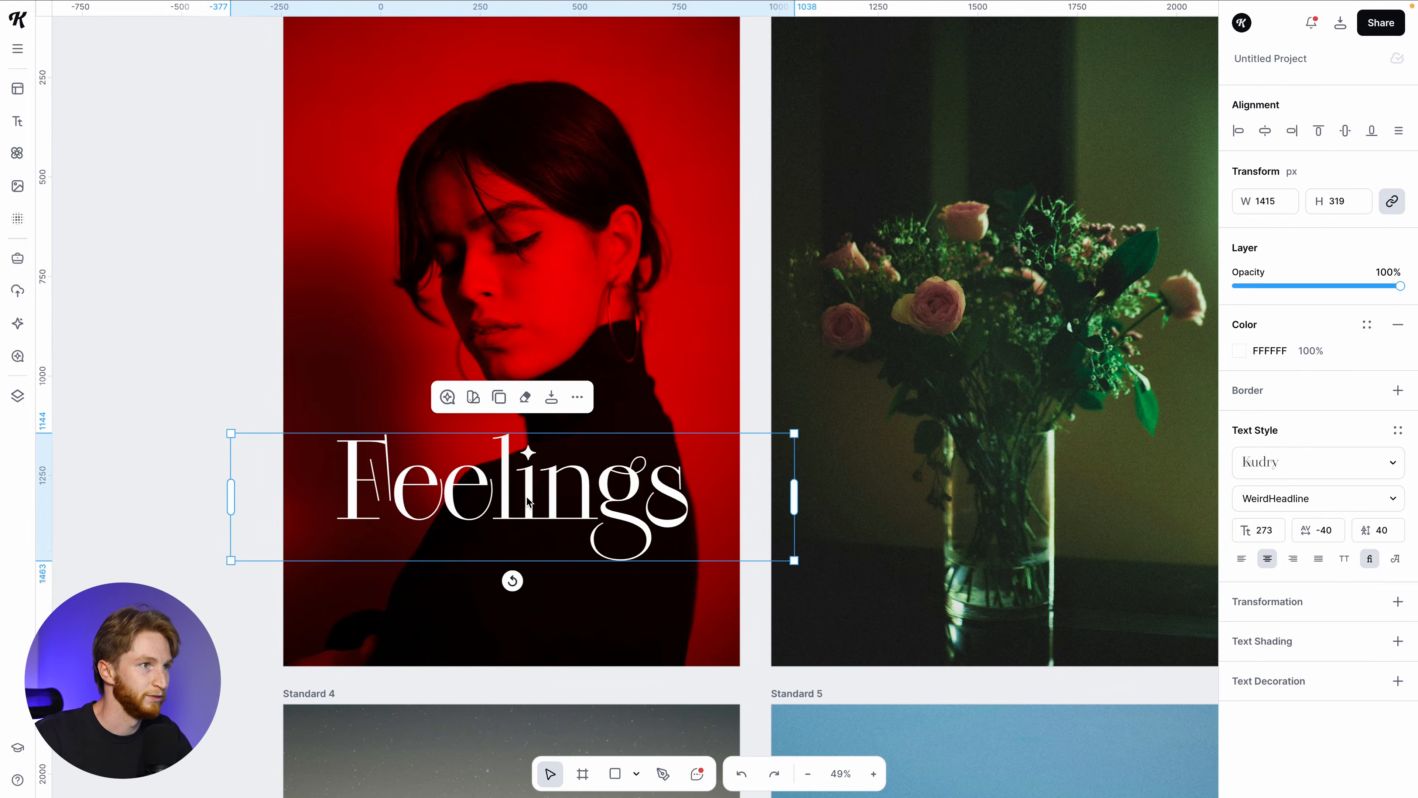
Step: Duplicate the headline beneath itself at about font size 83 and try other serif typefaces such as Della Respira on the copy
{"action": "left_click_drag", "start_coordinate": [526, 497], "coordinate": [539, 580]}
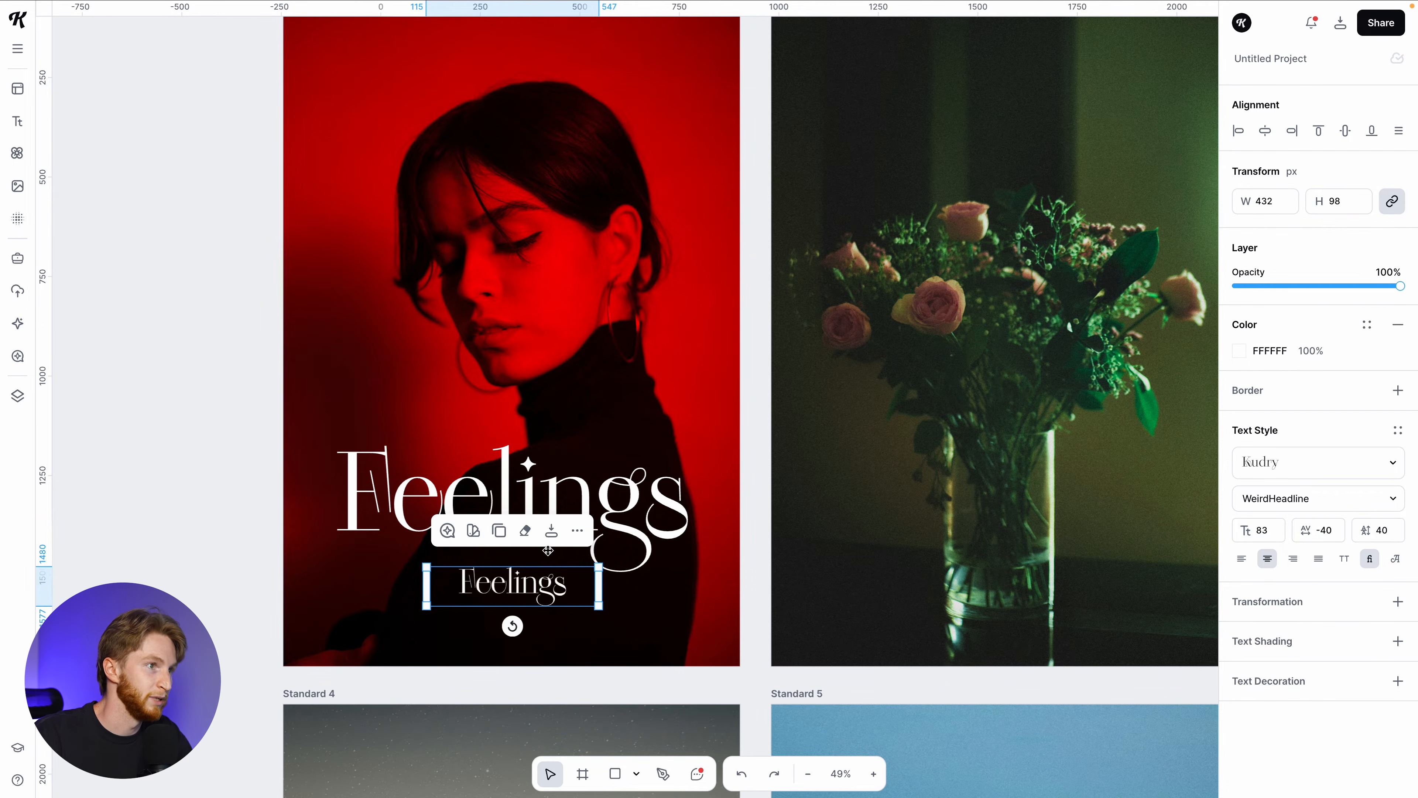
{"action": "left_click", "coordinate": [1285, 467]}
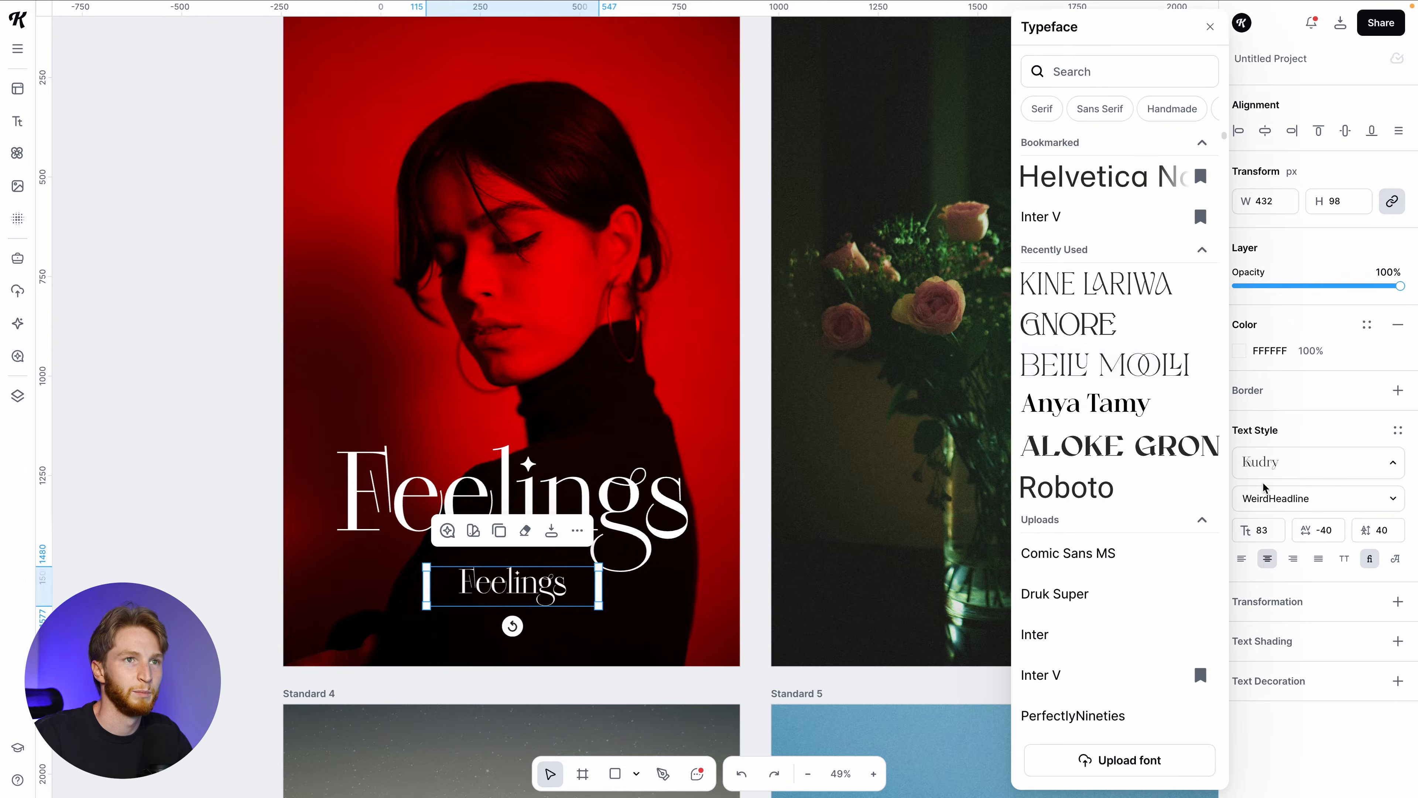
{"action": "left_click", "coordinate": [1089, 403]}
{"action": "scroll", "coordinate": [1092, 491], "scroll_direction": "down", "scroll_amount": 20}
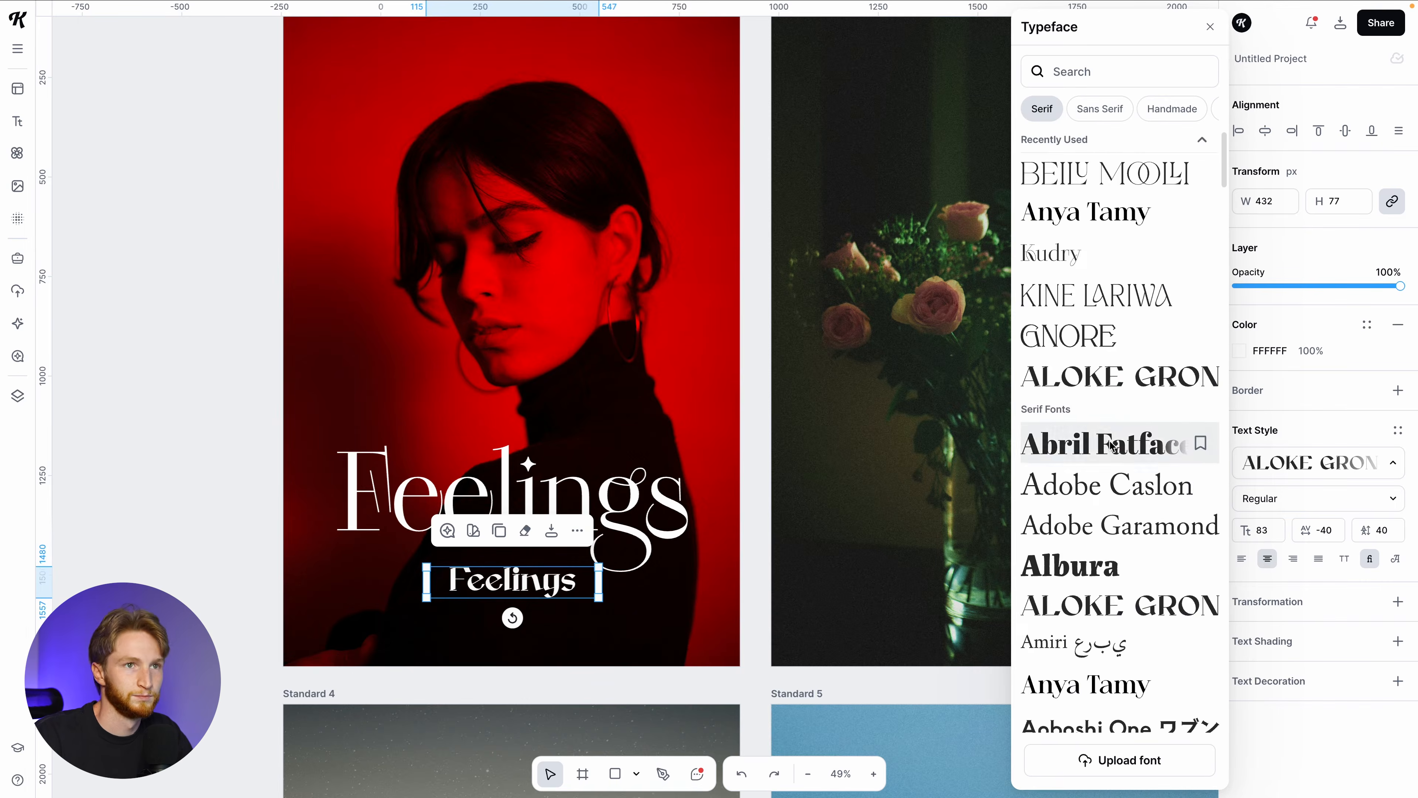
{"action": "scroll", "coordinate": [1095, 572], "scroll_direction": "down", "scroll_amount": 15}
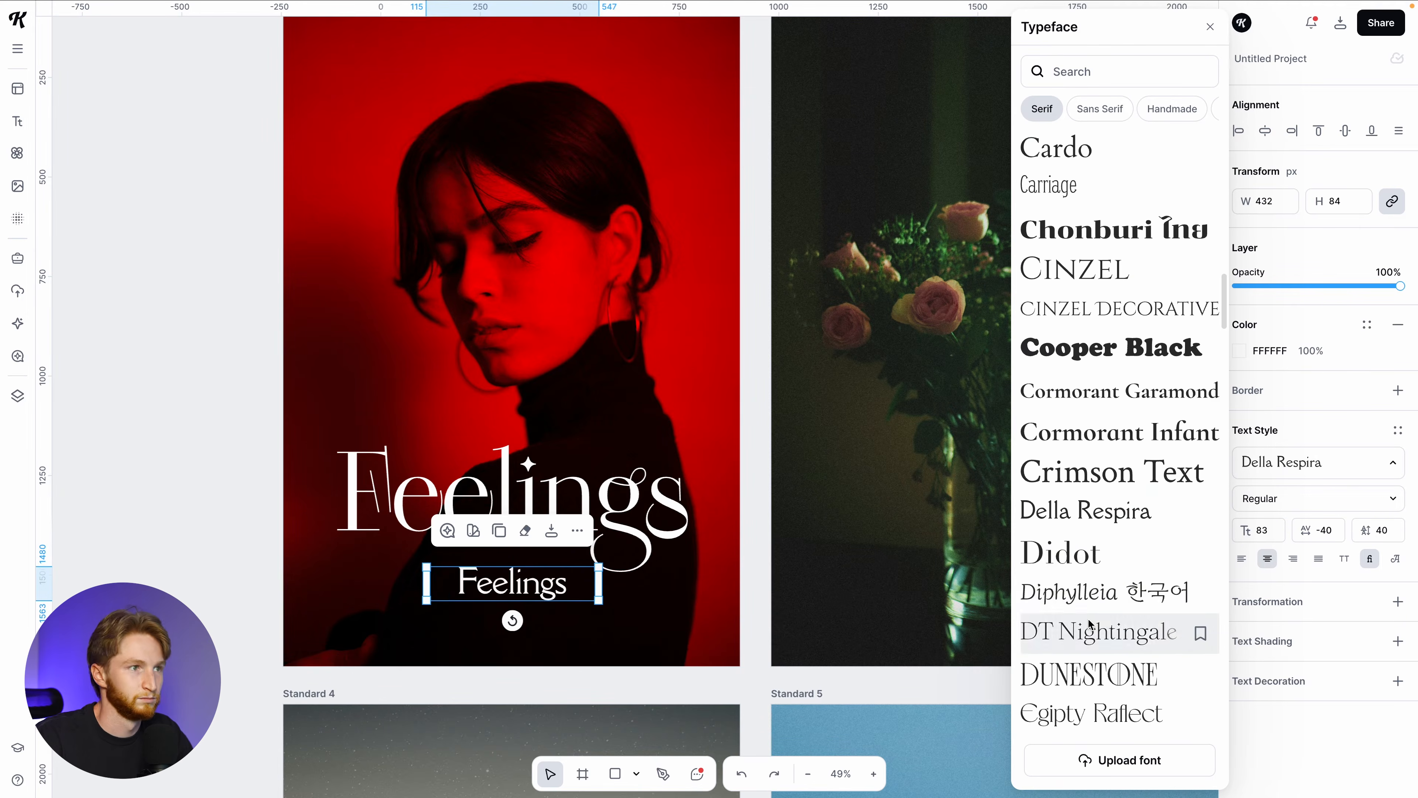
Step: Set the small copy's typeface to HONNEY MUNEY and change its text to NEVER CHANGE
{"action": "scroll", "coordinate": [1106, 555], "scroll_direction": "down", "scroll_amount": 5}
{"action": "scroll", "coordinate": [1106, 503], "scroll_direction": "up", "scroll_amount": 3}
{"action": "left_click", "coordinate": [1095, 488]}
{"action": "left_click", "coordinate": [568, 564]}
{"action": "scroll", "coordinate": [568, 564], "scroll_direction": "left", "scroll_amount": 2}
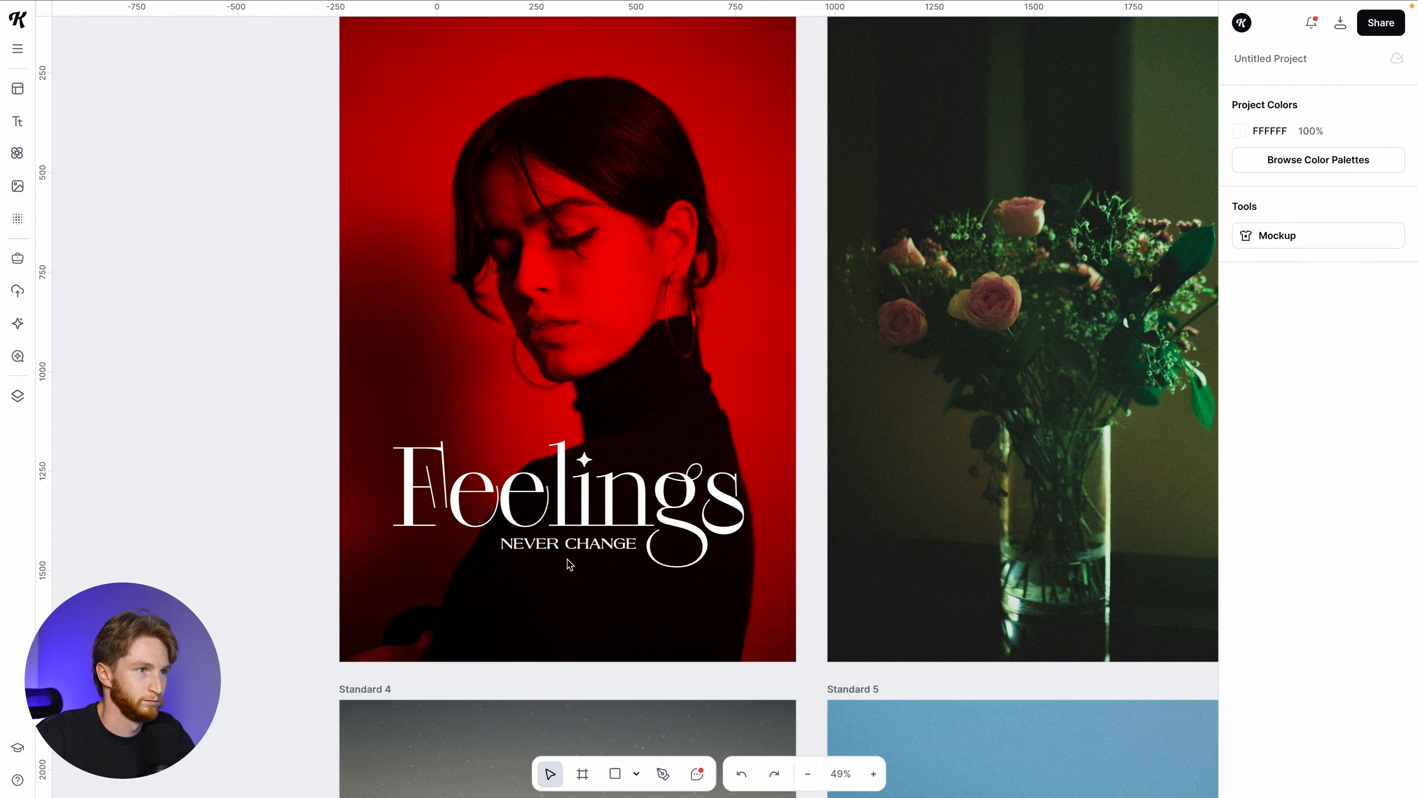
Step: Enlarge the NEVER CHANGE subtitle to about font size 39 and move both it and the Feelings headline lower on the poster
{"action": "left_click", "coordinate": [587, 545]}
{"action": "left_click_drag", "start_coordinate": [647, 548], "coordinate": [656, 550]}
{"action": "left_click_drag", "start_coordinate": [613, 545], "coordinate": [611, 615]}
{"action": "left_click_drag", "start_coordinate": [612, 497], "coordinate": [612, 537]}
{"action": "left_click_drag", "start_coordinate": [605, 613], "coordinate": [604, 609]}
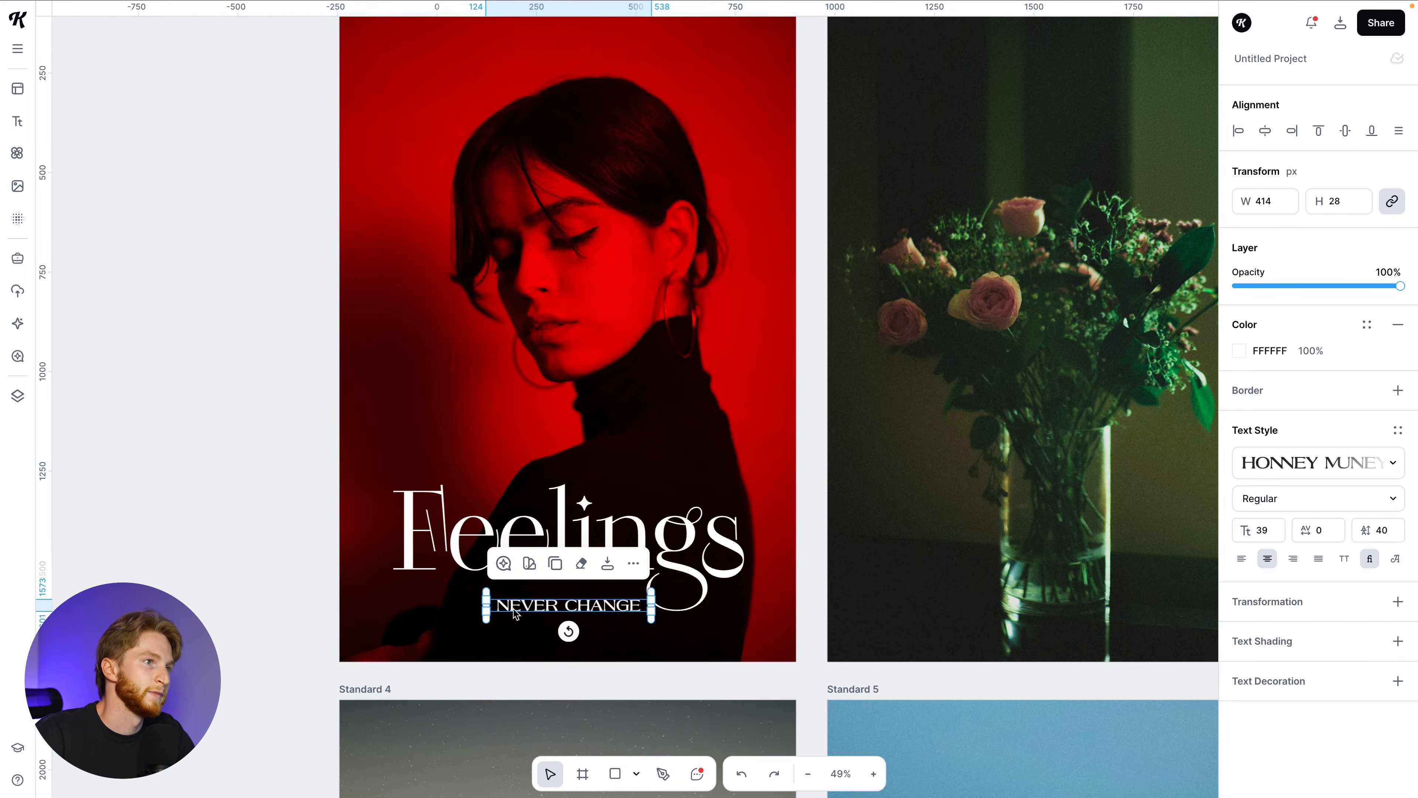
{"action": "left_click", "coordinate": [211, 494]}
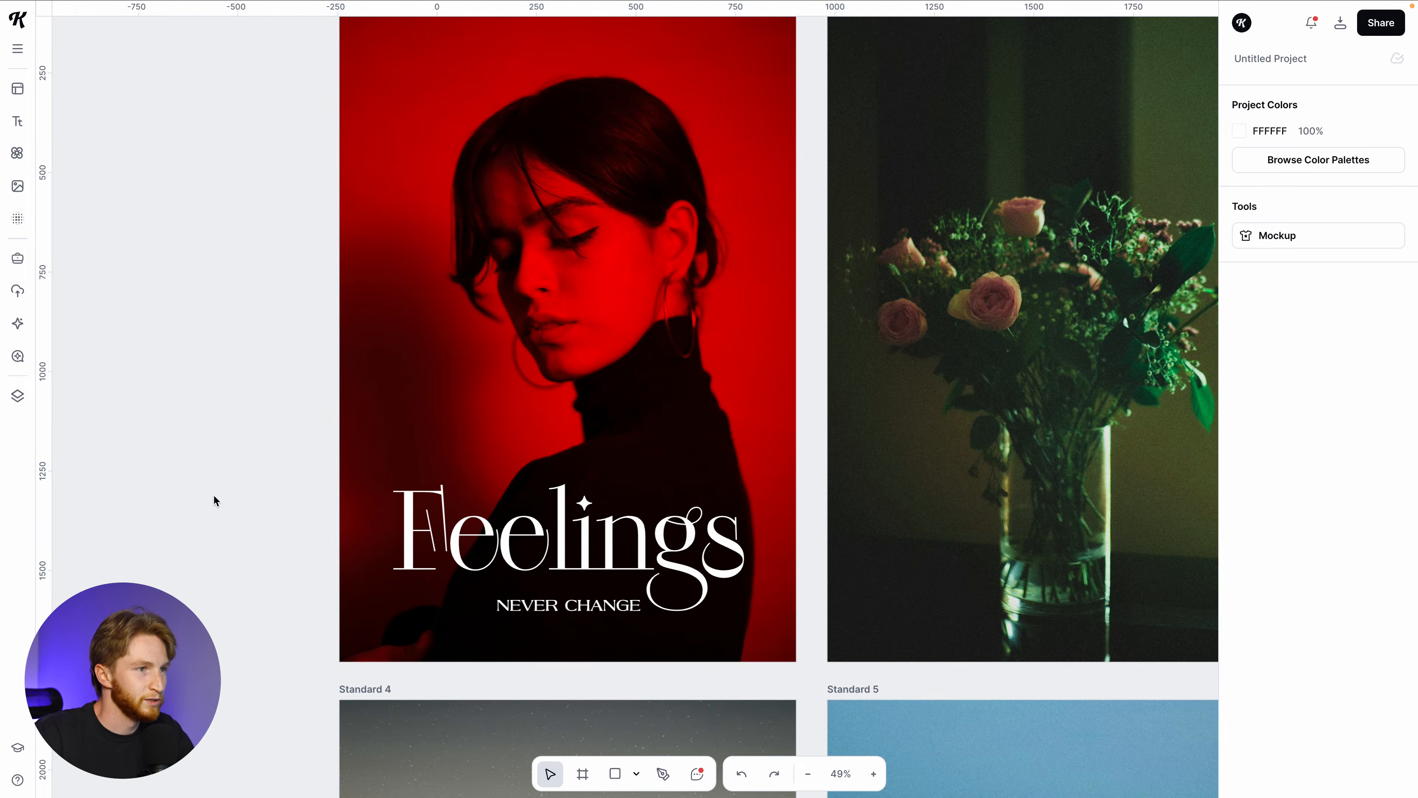
Step: Look up the NEVER CHANGE subtitle's font in the serif typeface list and search for HONN
{"action": "left_click", "coordinate": [570, 609]}
{"action": "left_click", "coordinate": [1318, 462]}
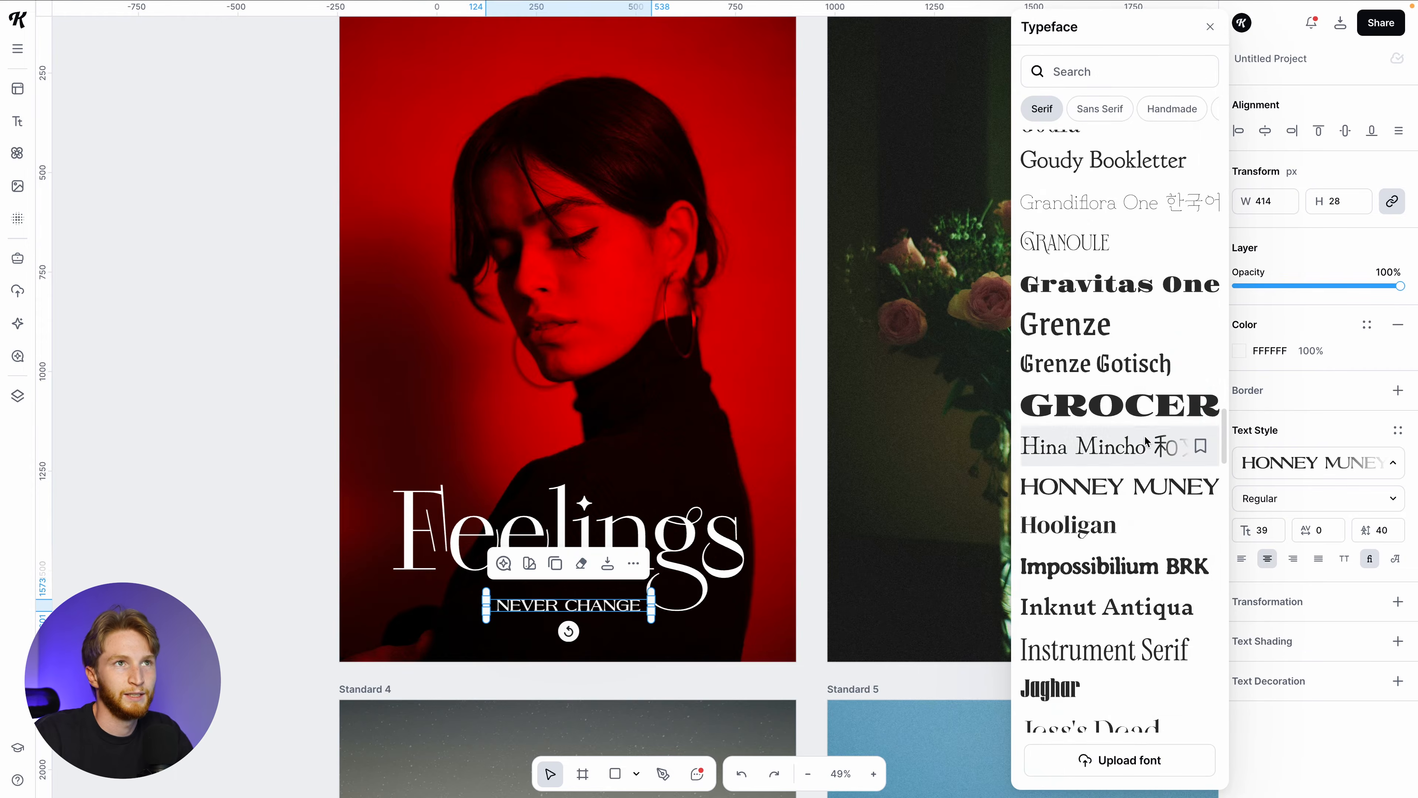
{"action": "scroll", "coordinate": [1112, 392], "scroll_direction": "up", "scroll_amount": 10}
{"action": "scroll", "coordinate": [1107, 357], "scroll_direction": "up", "scroll_amount": 5}
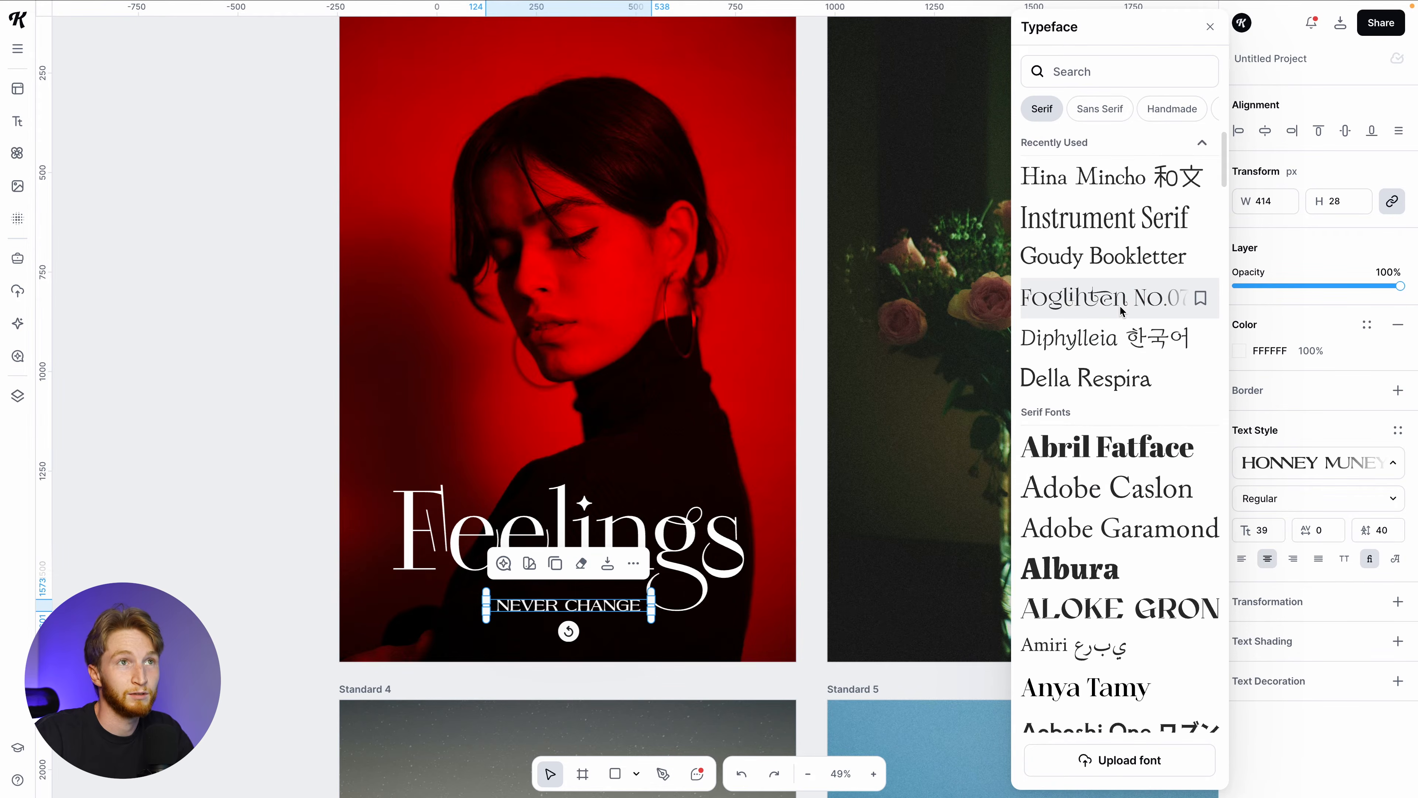
{"action": "type", "text": "HONN"}
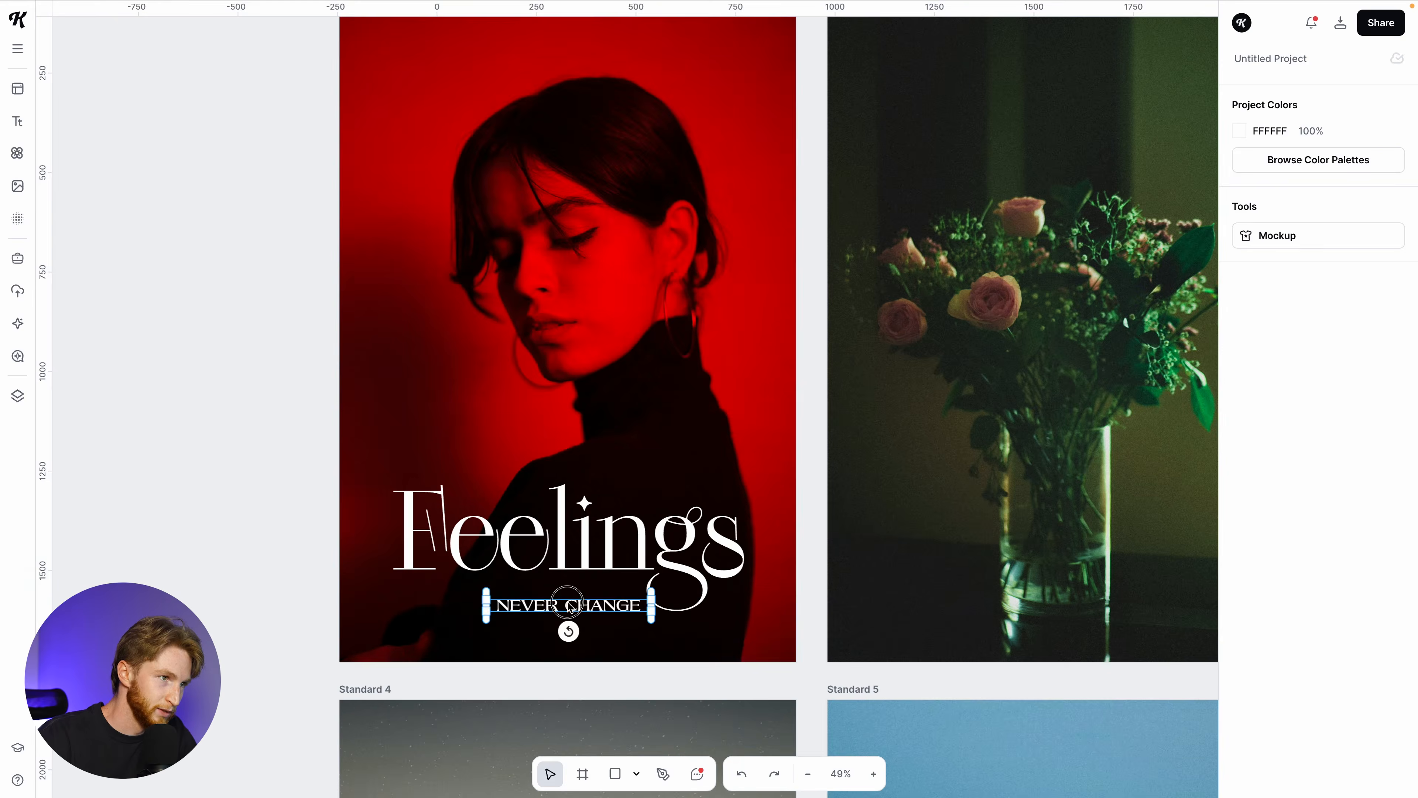
Step: Move the NEVER CHANGE subtitle up so it sits closer beneath the Feelings headline
{"action": "left_click", "coordinate": [565, 594]}
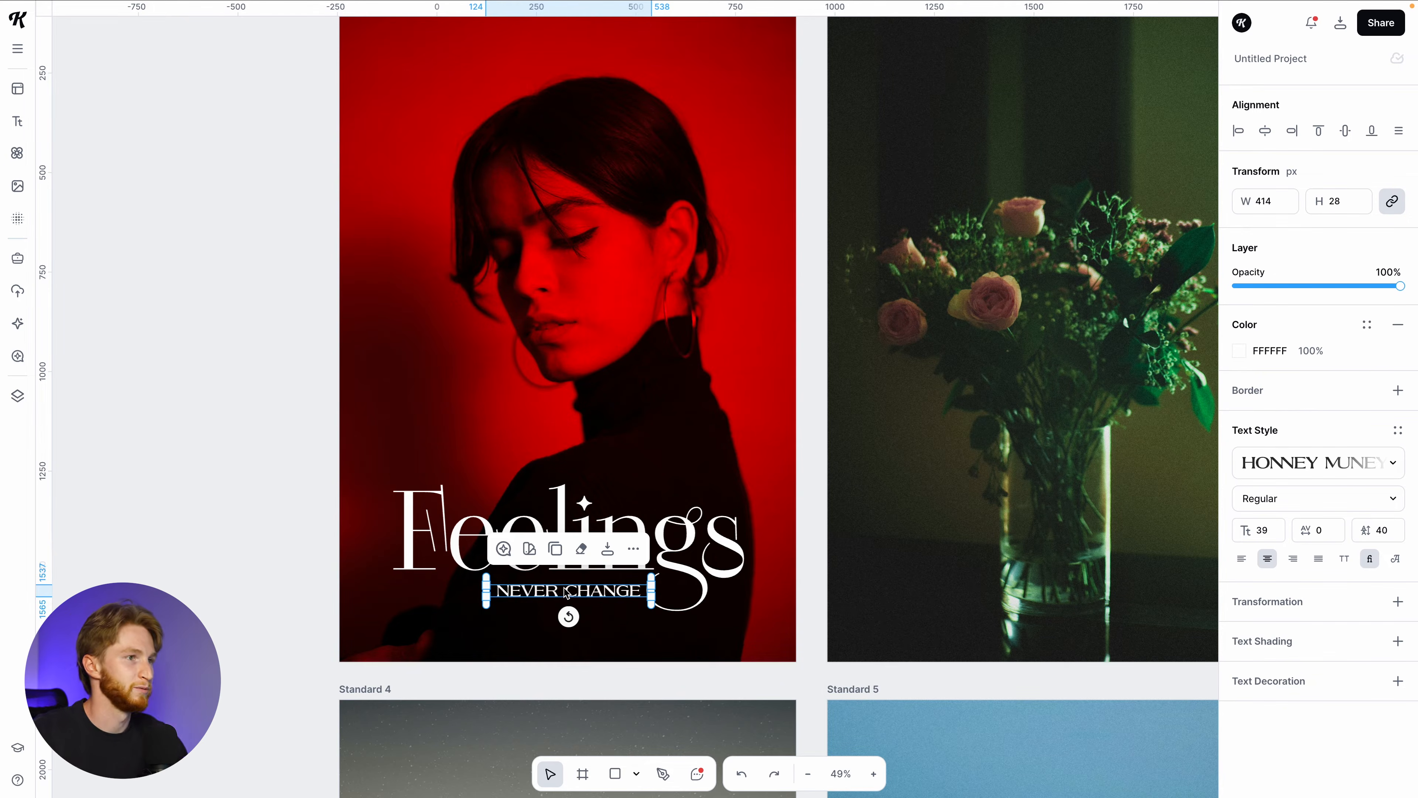
{"action": "left_click", "coordinate": [553, 531]}
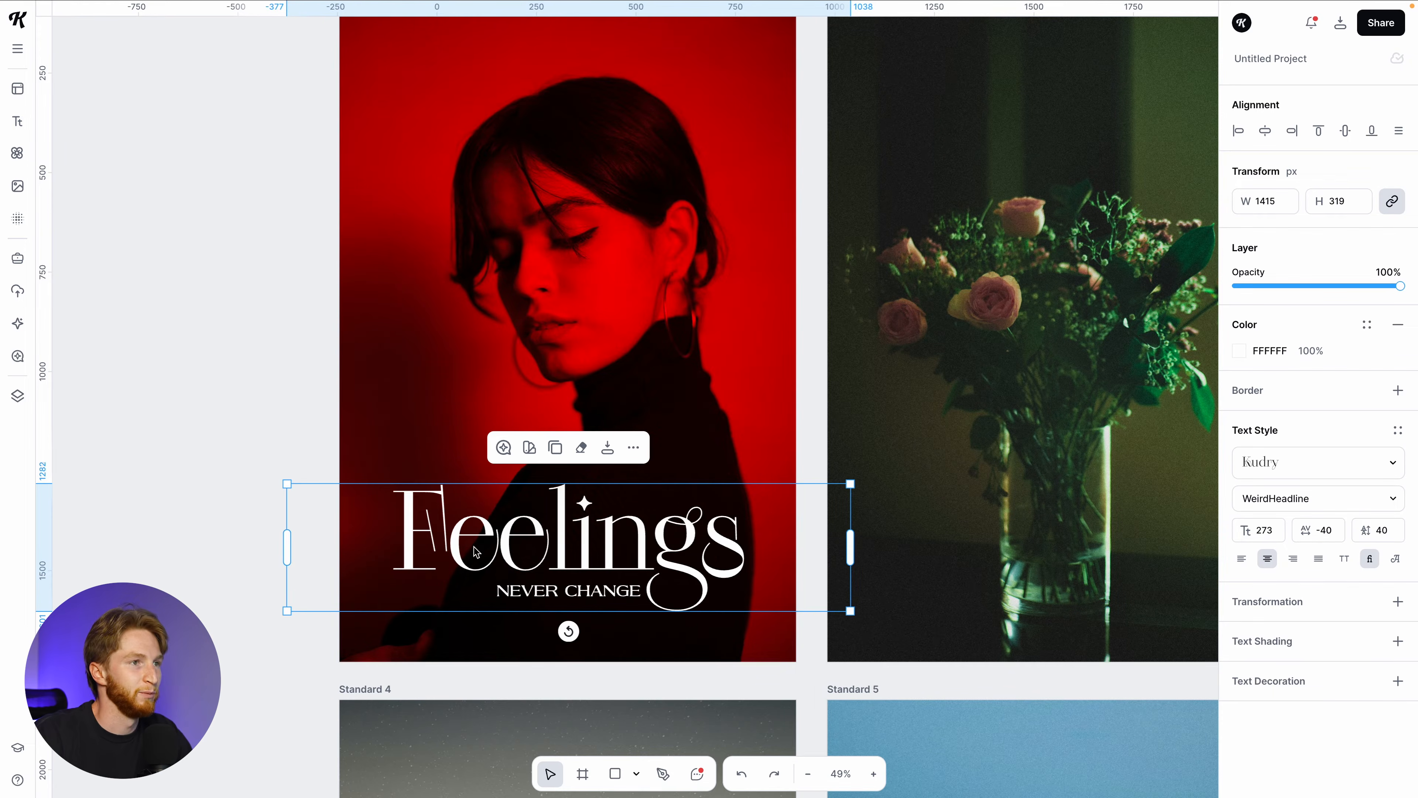
{"action": "left_click", "coordinate": [279, 382]}
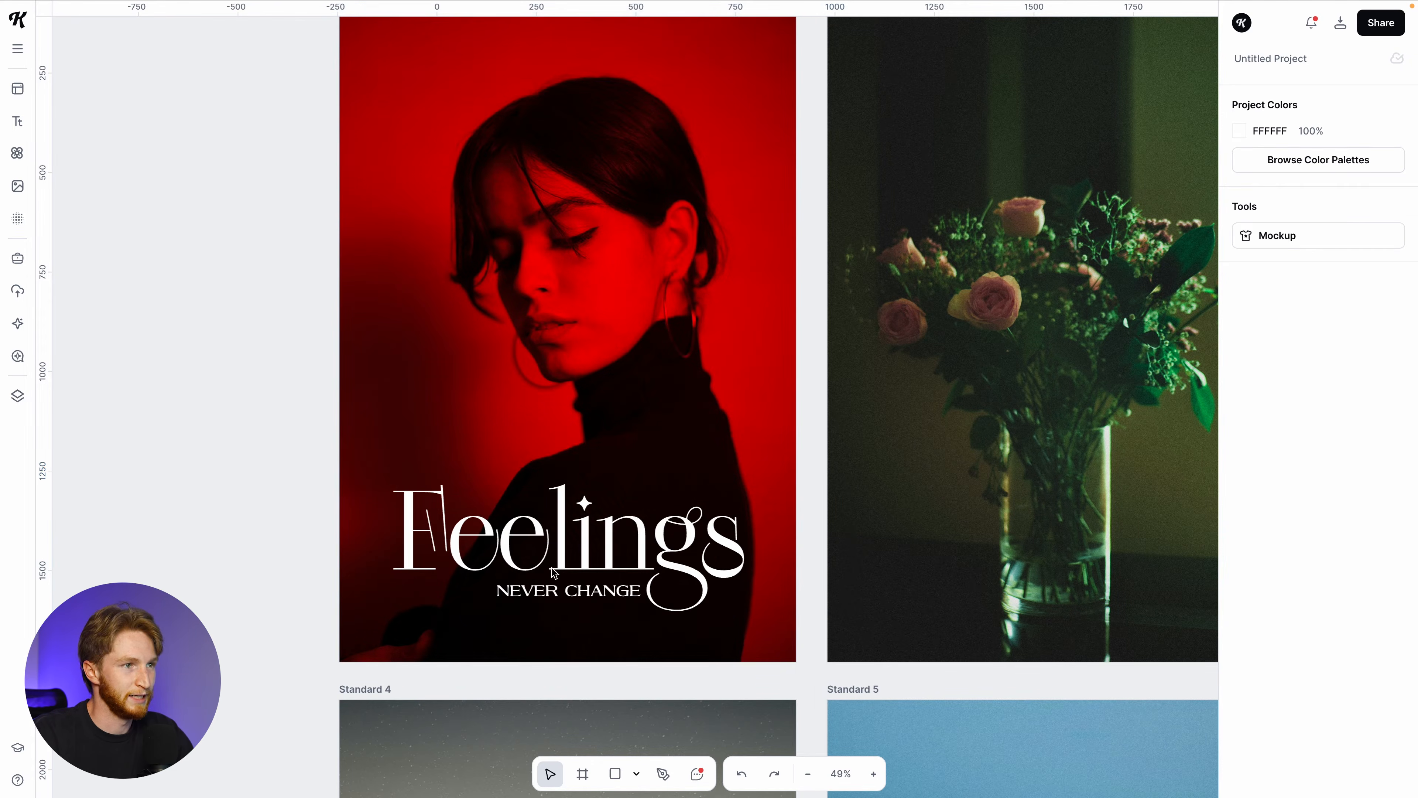
Step: Duplicate the subtitle near the poster's lower edge as a tiny line reading BUT NEVER STAY THE SAME, and nudge NEVER CHANGE up
{"action": "left_click_drag", "start_coordinate": [584, 591], "coordinate": [599, 640]}
{"action": "left_click", "coordinate": [590, 595]}
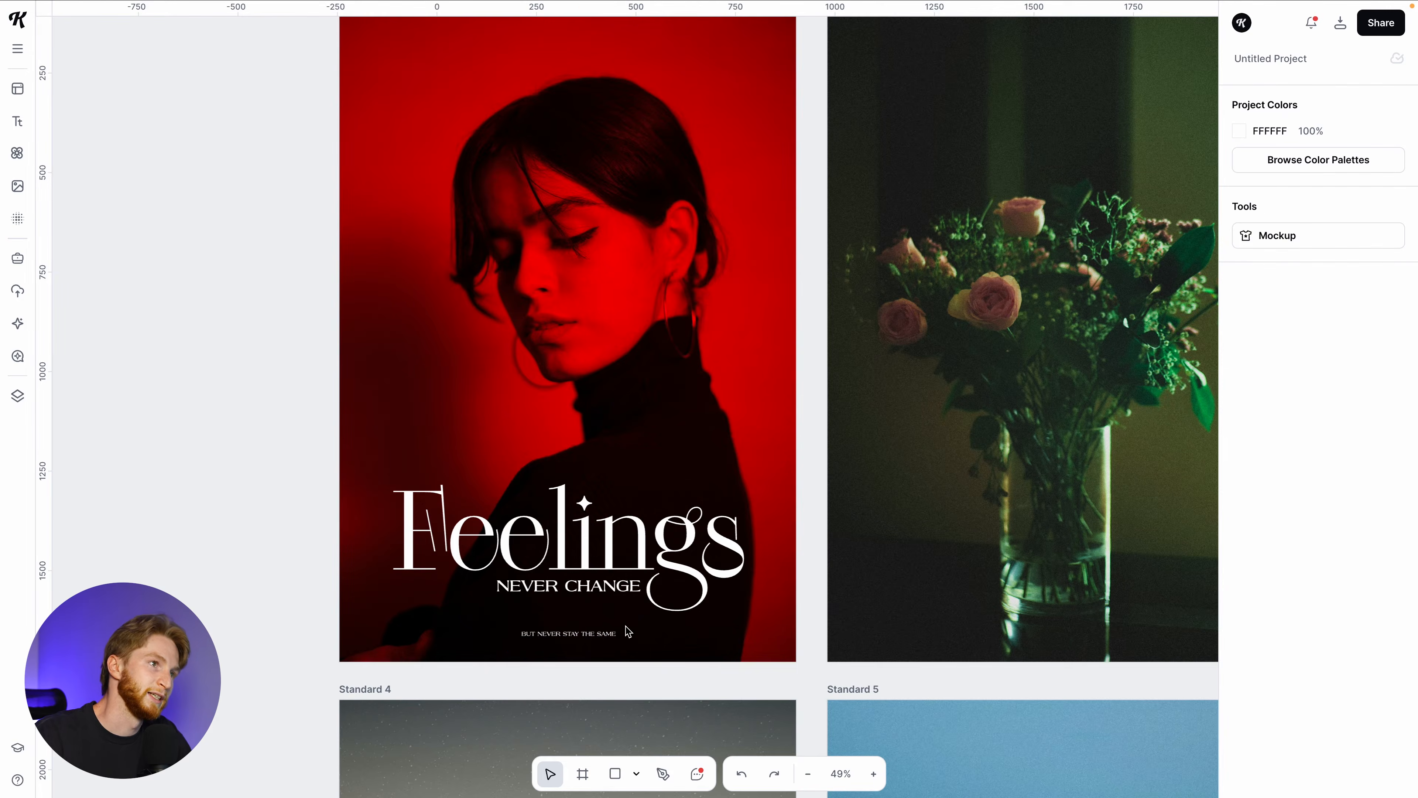
{"action": "left_click", "coordinate": [624, 637]}
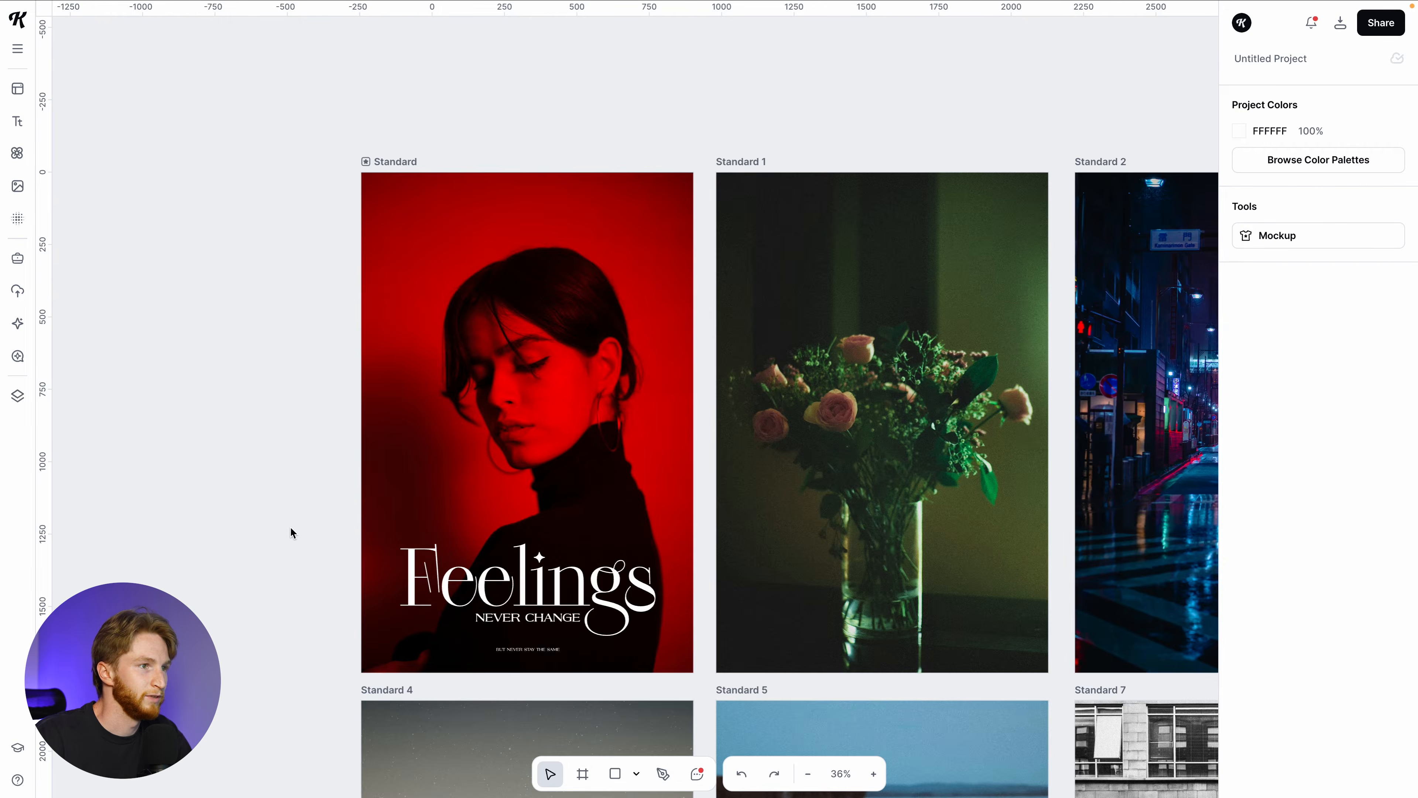
Step: Select the Feelings headline and NEVER CHANGE subtitle together and scale them up to about 1580 px wide
{"action": "scroll", "coordinate": [291, 526], "scroll_direction": "up", "scroll_amount": 3}
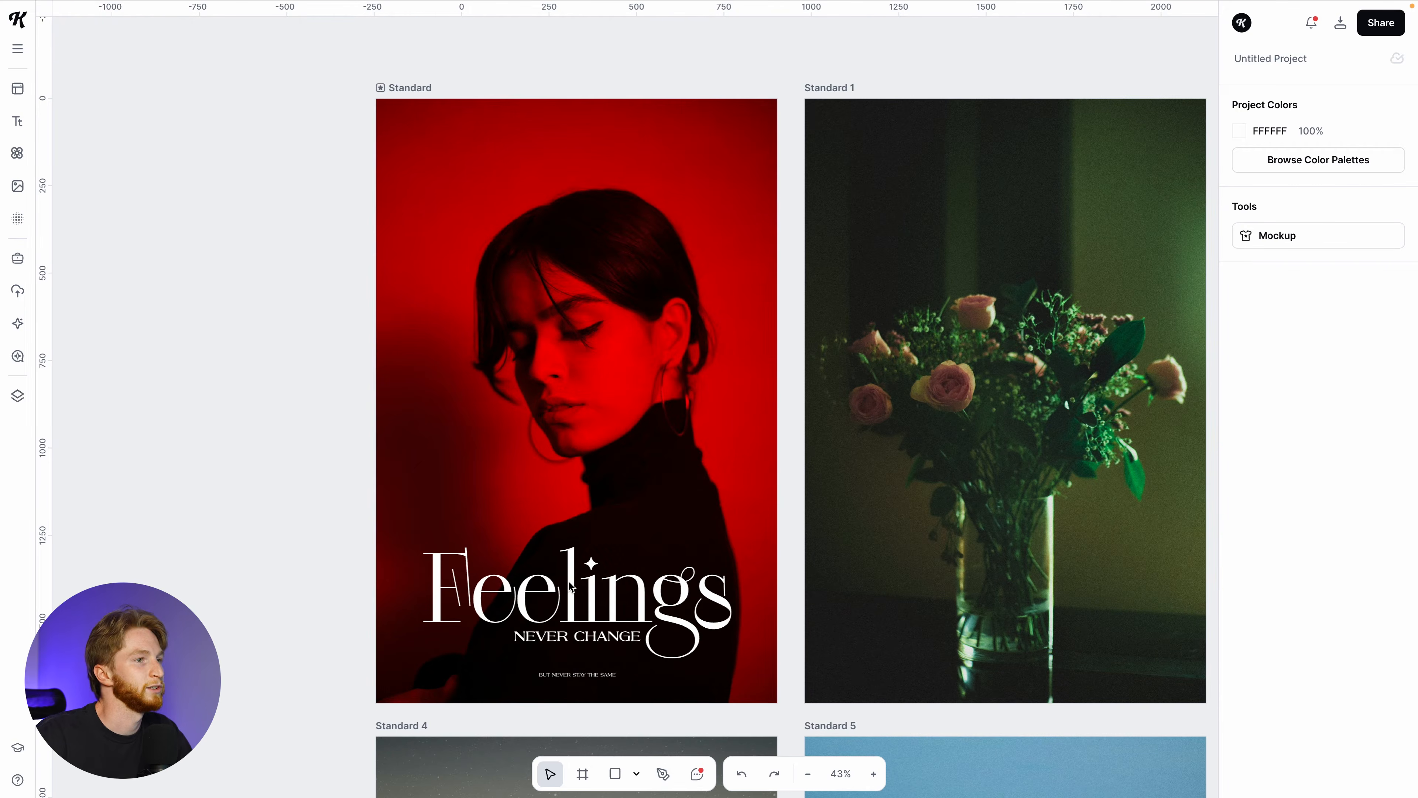
{"action": "left_click", "coordinate": [604, 647]}
{"action": "left_click", "coordinate": [605, 638], "text": "shift"}
{"action": "left_click_drag", "start_coordinate": [833, 553], "coordinate": [844, 528]}
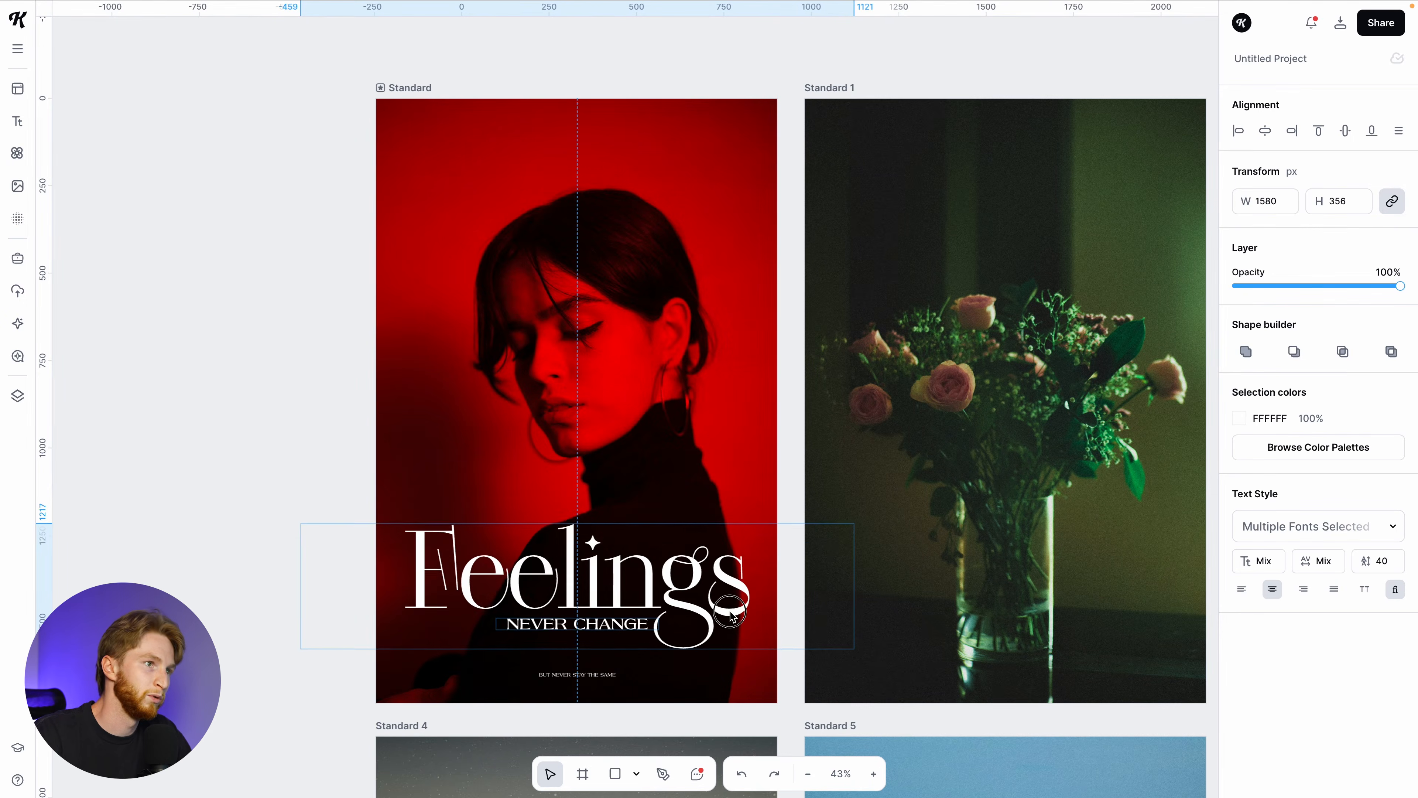
Step: Add a white Instrument Serif title reading Nostalgic Depression on the flower vase artboard, with line spacing -20
{"action": "left_click", "coordinate": [322, 425]}
{"action": "scroll", "coordinate": [322, 425], "scroll_direction": "down", "scroll_amount": 2}
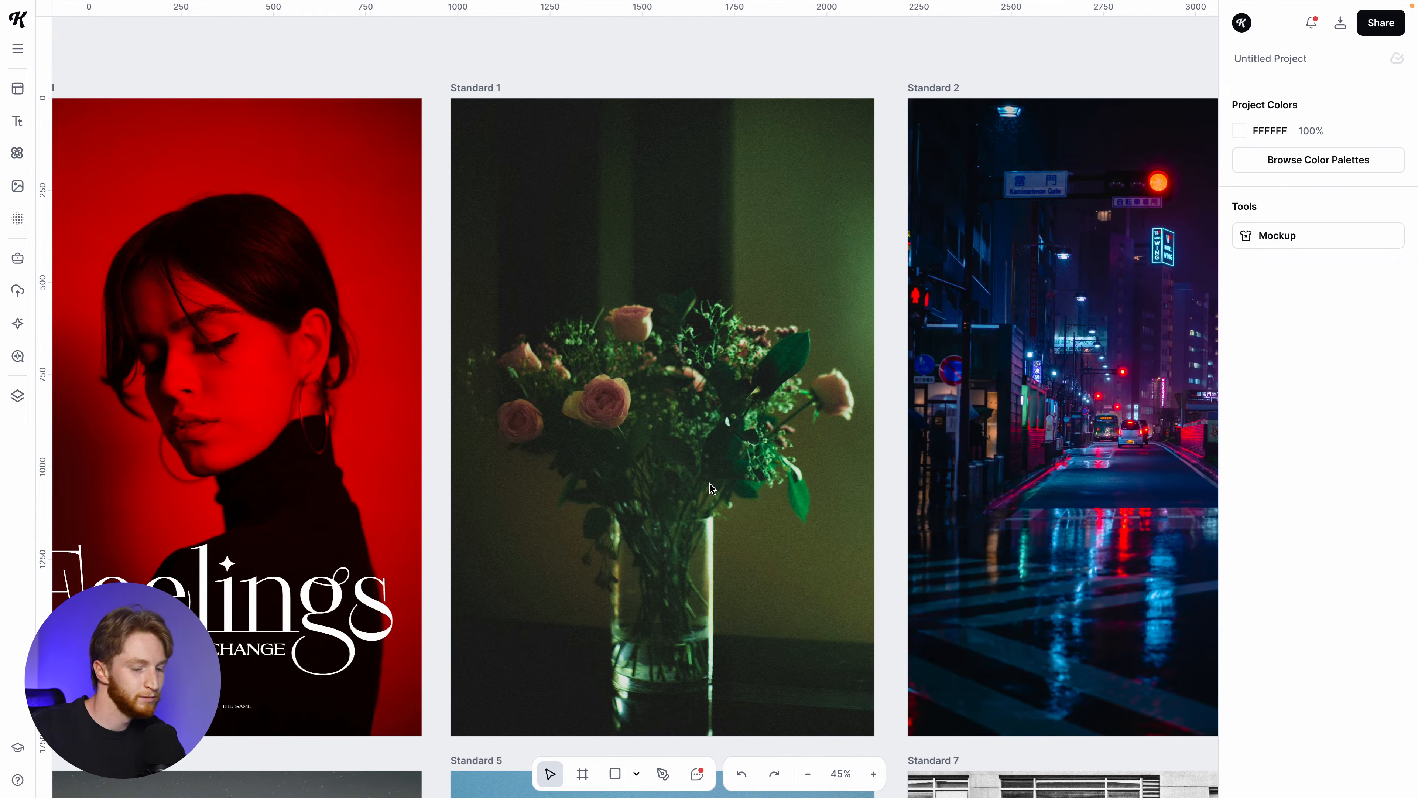
{"action": "left_click", "coordinate": [632, 435]}
{"action": "key", "text": "t"}
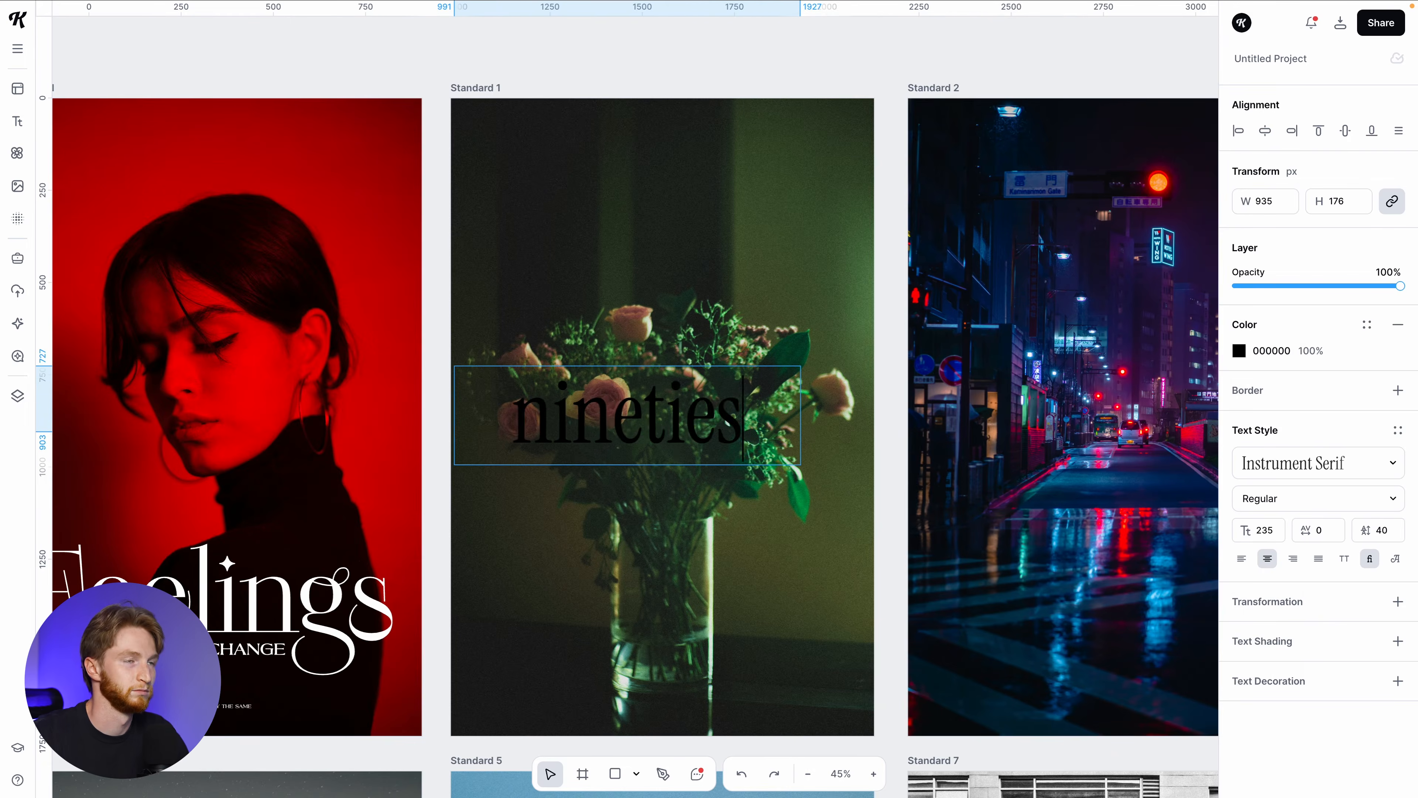
{"action": "type", "text": "Nostalgic"}
{"action": "key", "text": "Return"}
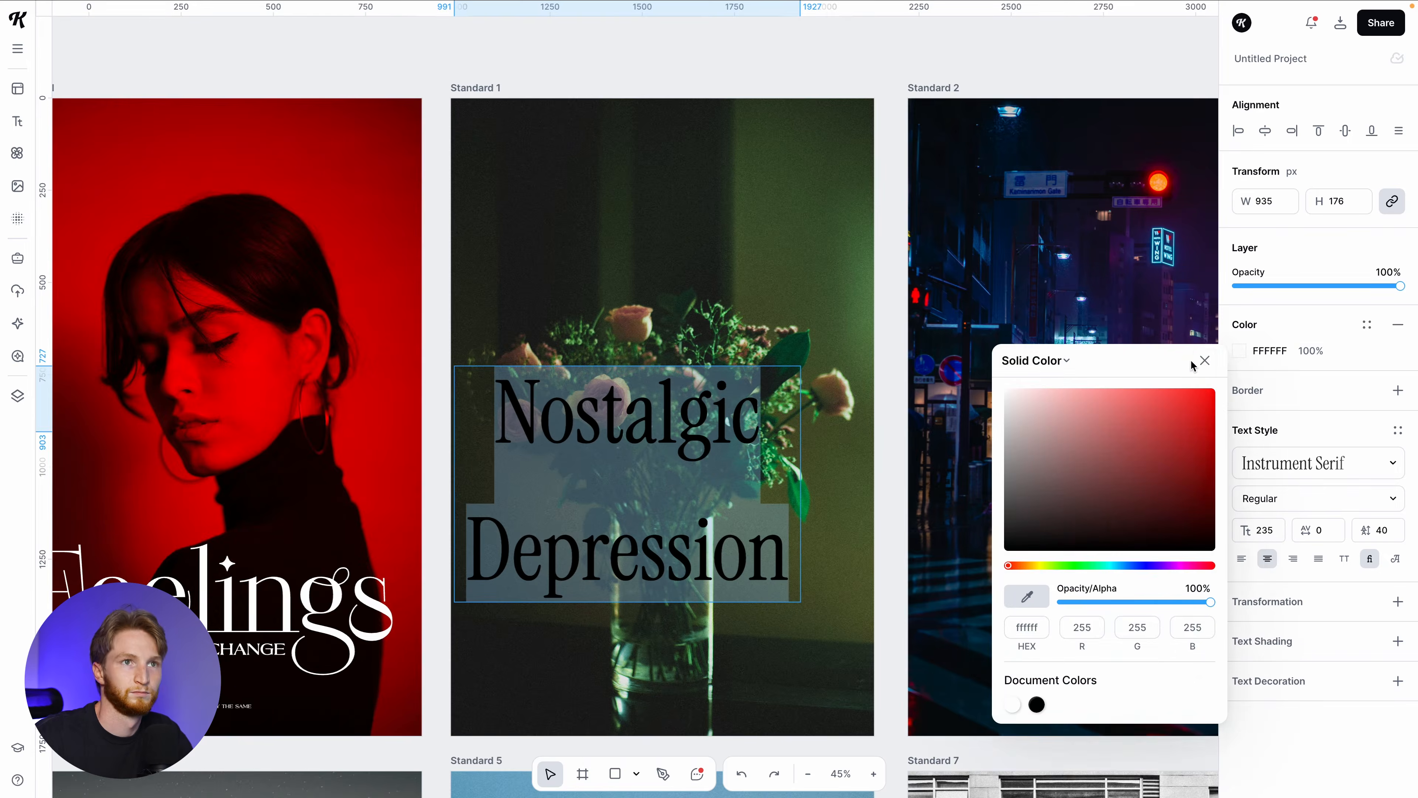
{"action": "type", "text": "-20"}
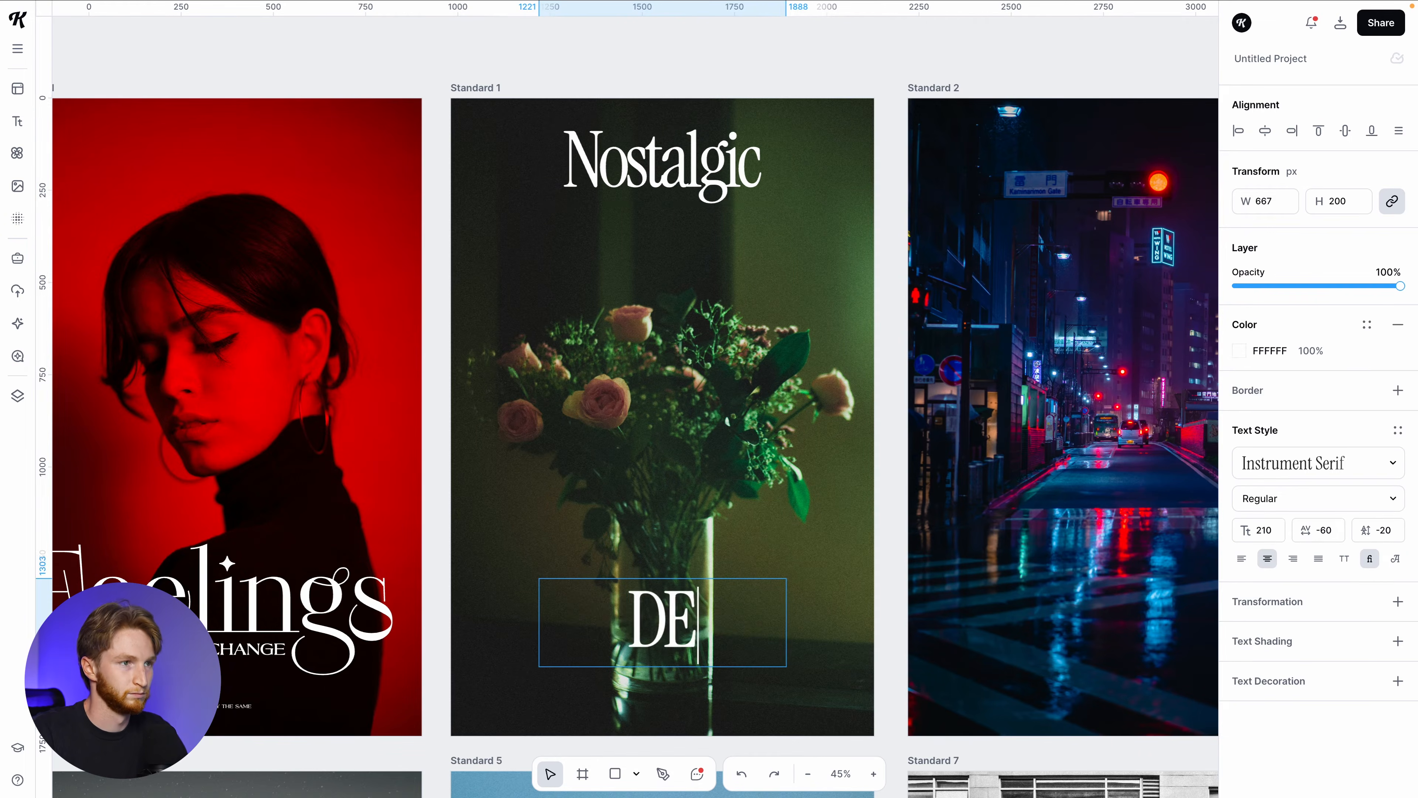
Step: Reword the lower copy of the title as Depression and enlarge the title words to about 780 px wide
{"action": "type", "text": "pression"}
{"action": "left_click_drag", "start_coordinate": [786, 668], "coordinate": [818, 694]}
{"action": "key", "text": "Escape"}
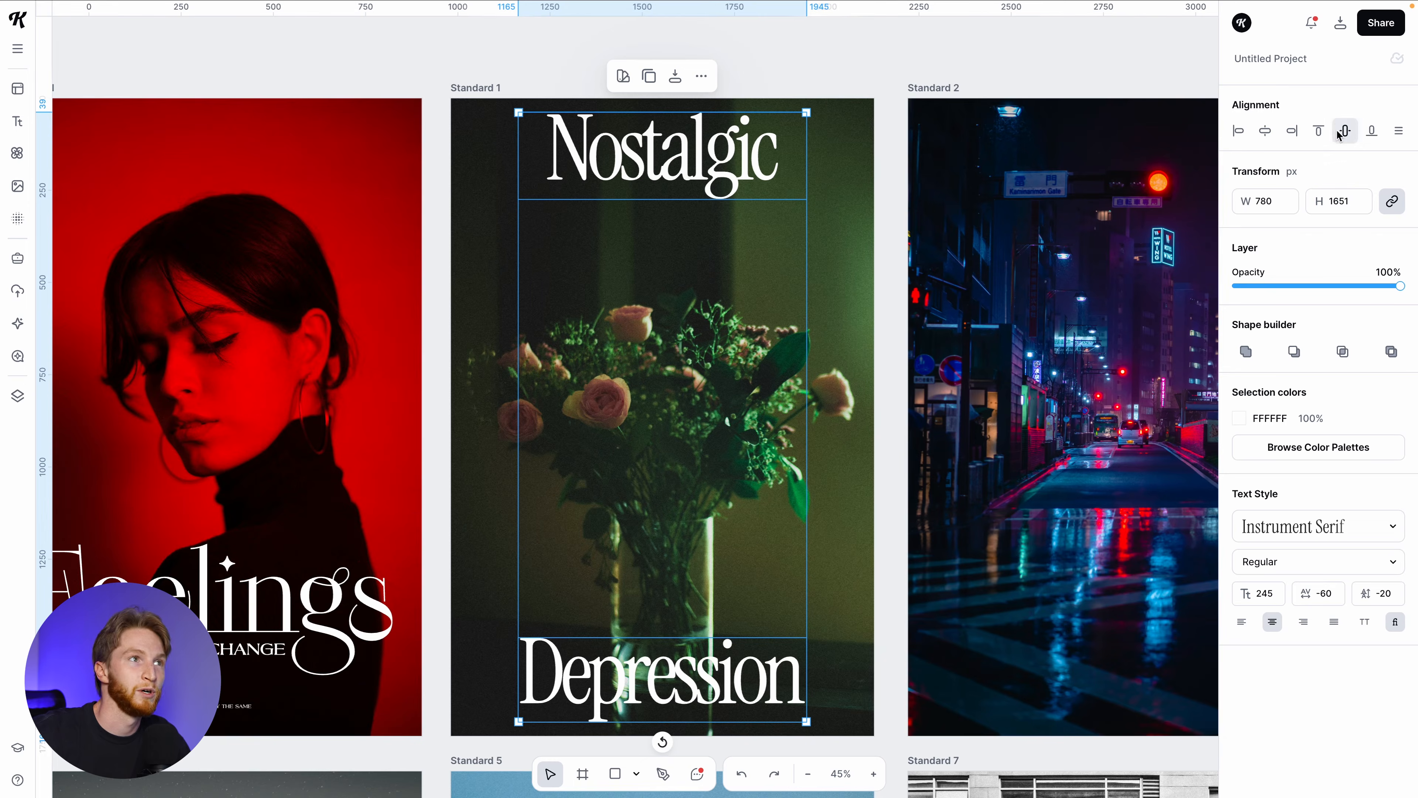
{"action": "left_click", "coordinate": [876, 68]}
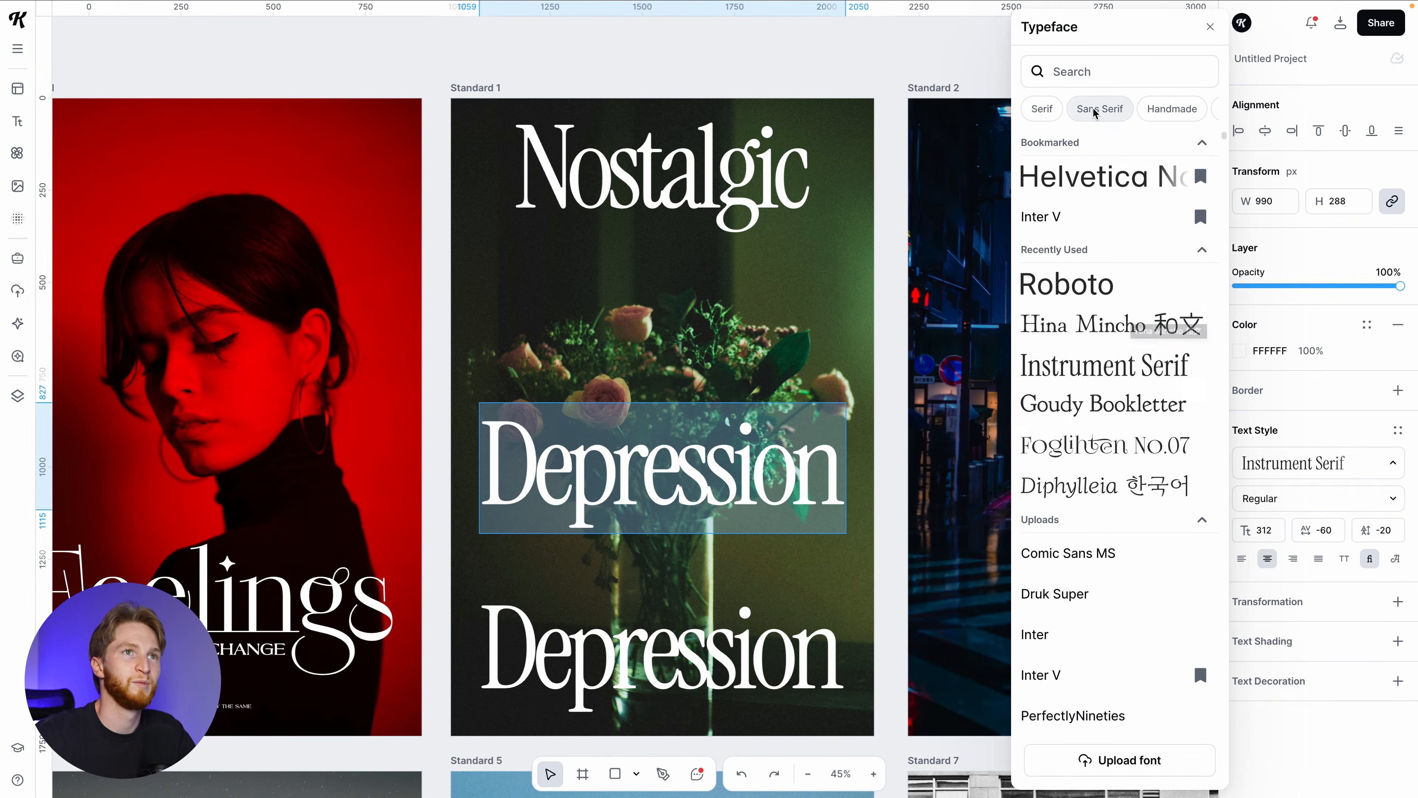
Step: Turn the middle Depression copy into a vertically centred Scheherazade caption reading We long for things we can't go back to., with line spacing -30
{"action": "left_click", "coordinate": [1050, 113]}
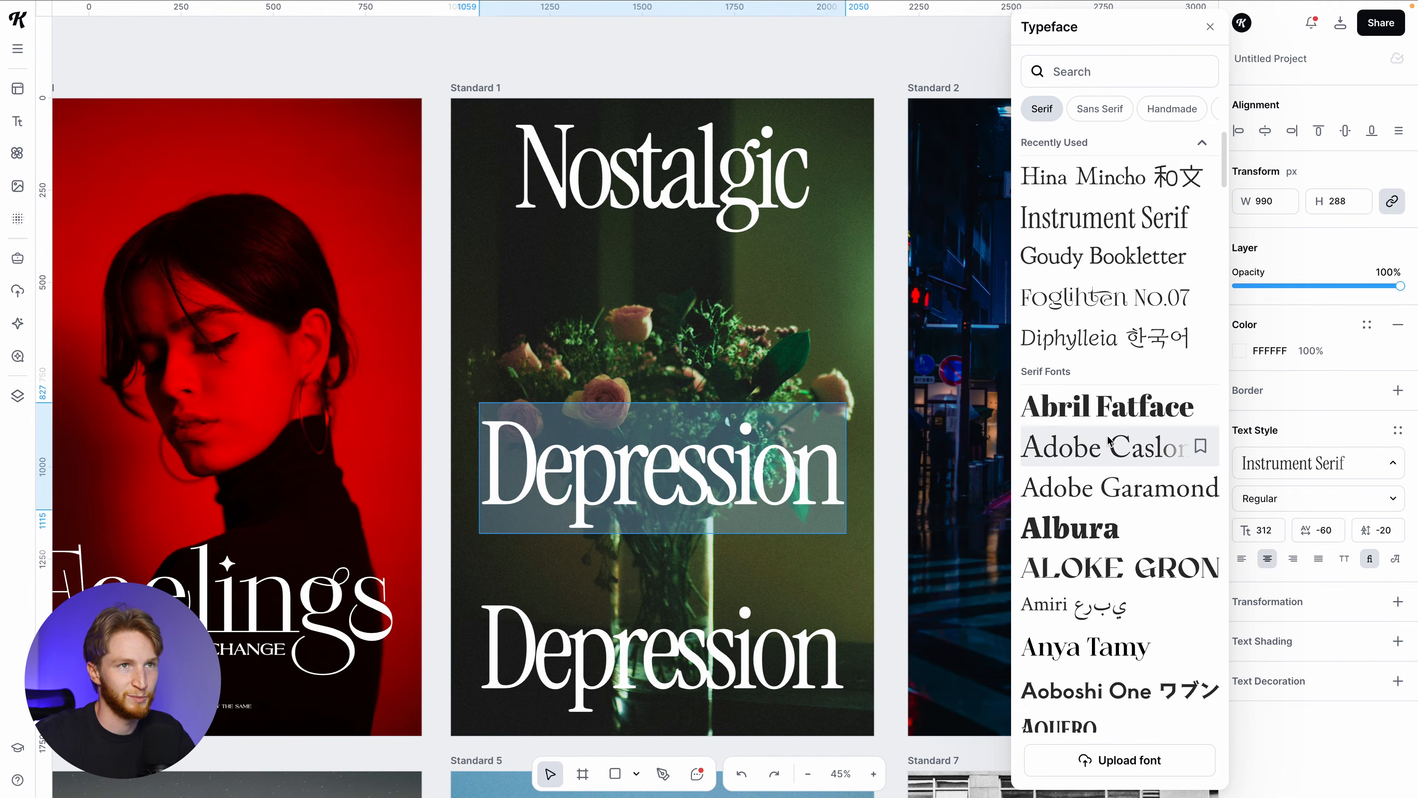
{"action": "left_click", "coordinate": [1106, 259]}
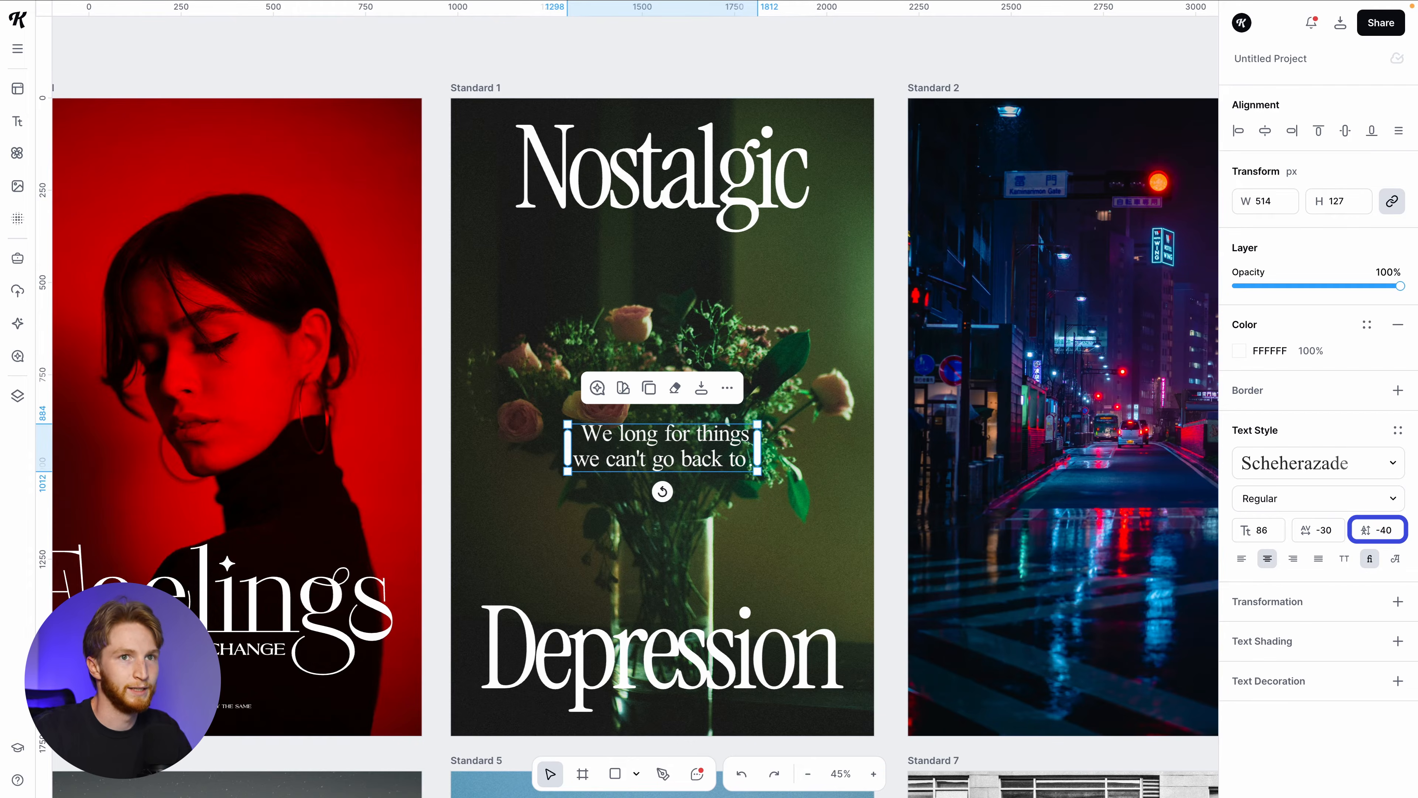
{"action": "key", "text": "Return"}
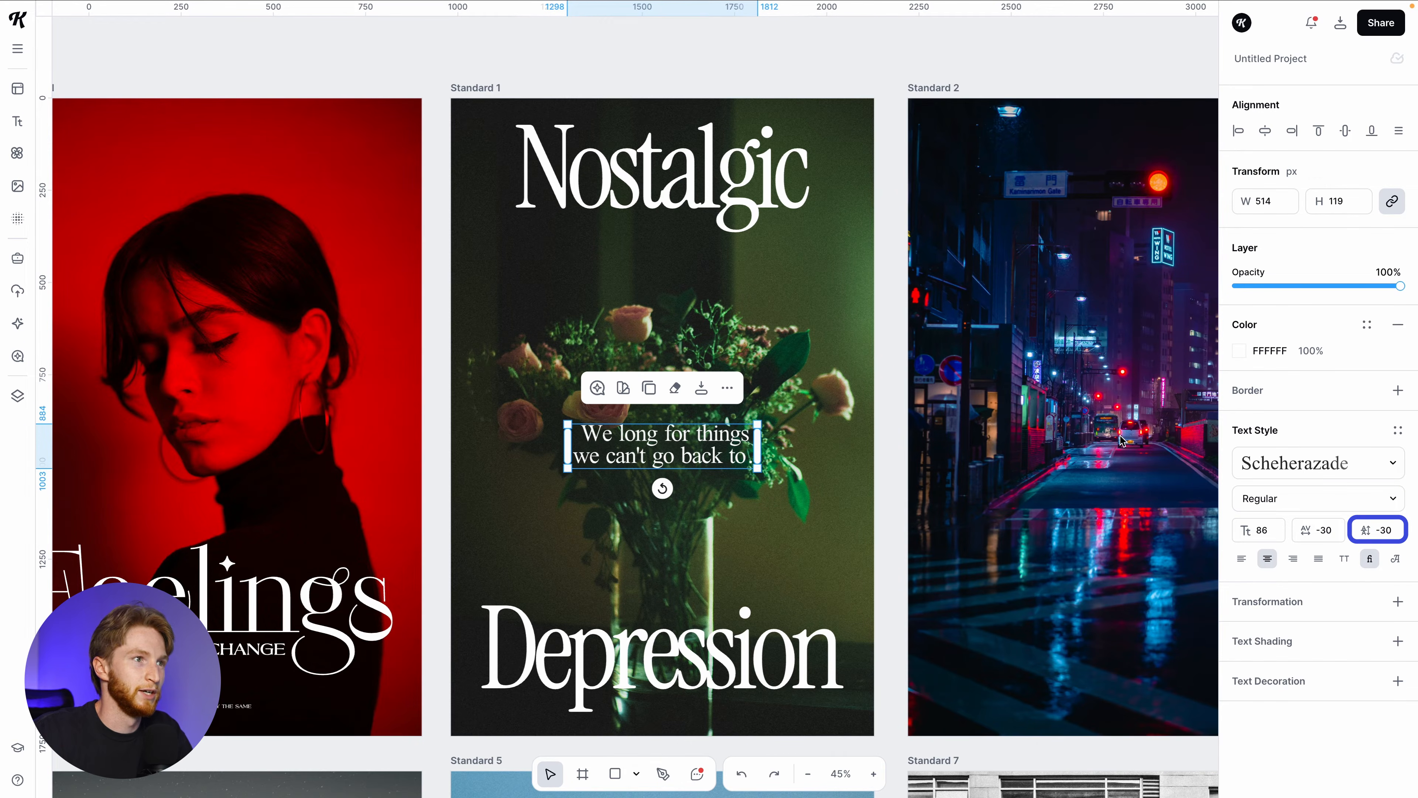
{"action": "left_click", "coordinate": [1346, 131]}
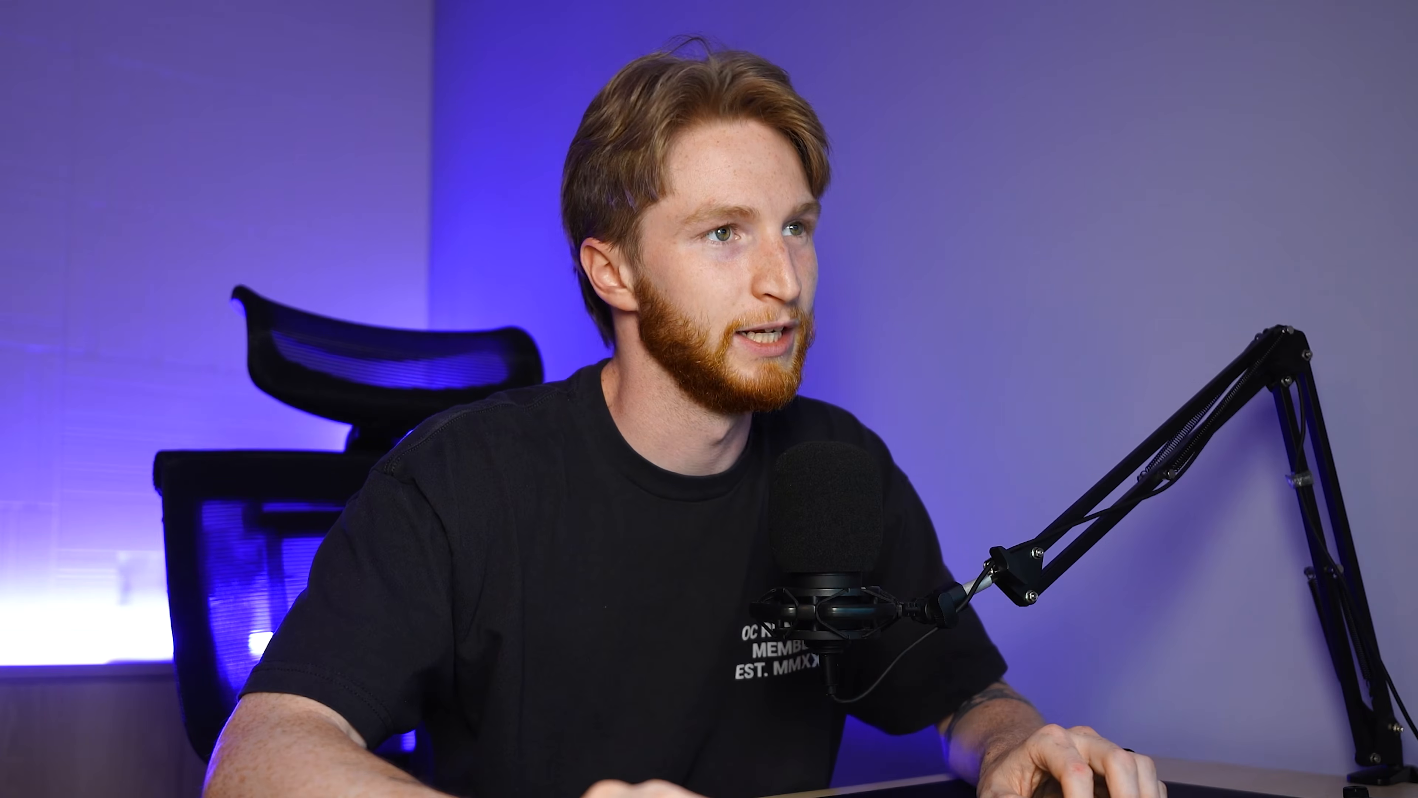
Step: Set the one-line caption's letter spacing to -60 and check it against the Nostalgic title's text style
{"action": "left_click", "coordinate": [1333, 536]}
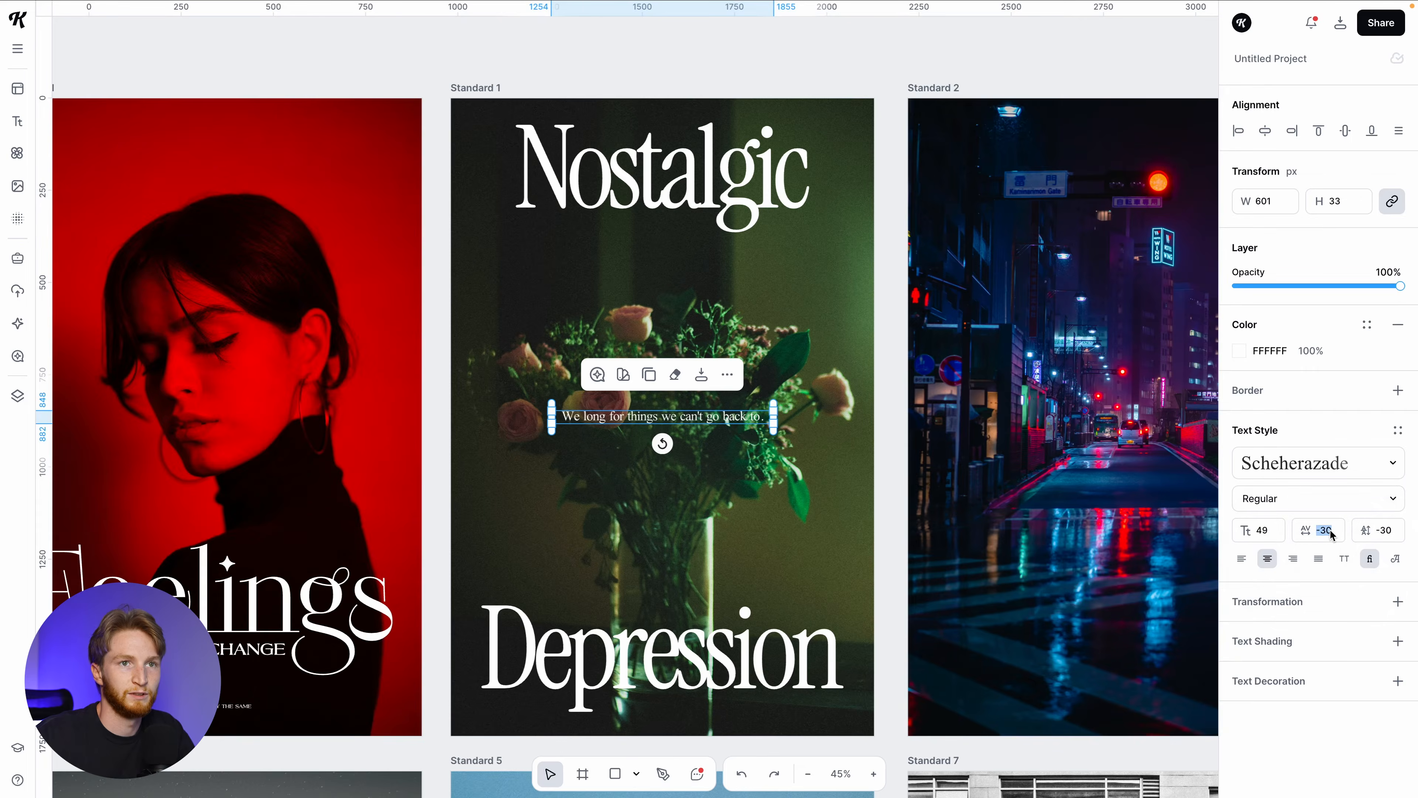
{"action": "left_click", "coordinate": [751, 443]}
{"action": "left_click", "coordinate": [675, 418]}
{"action": "scroll", "coordinate": [675, 418], "scroll_direction": "up", "scroll_amount": 10}
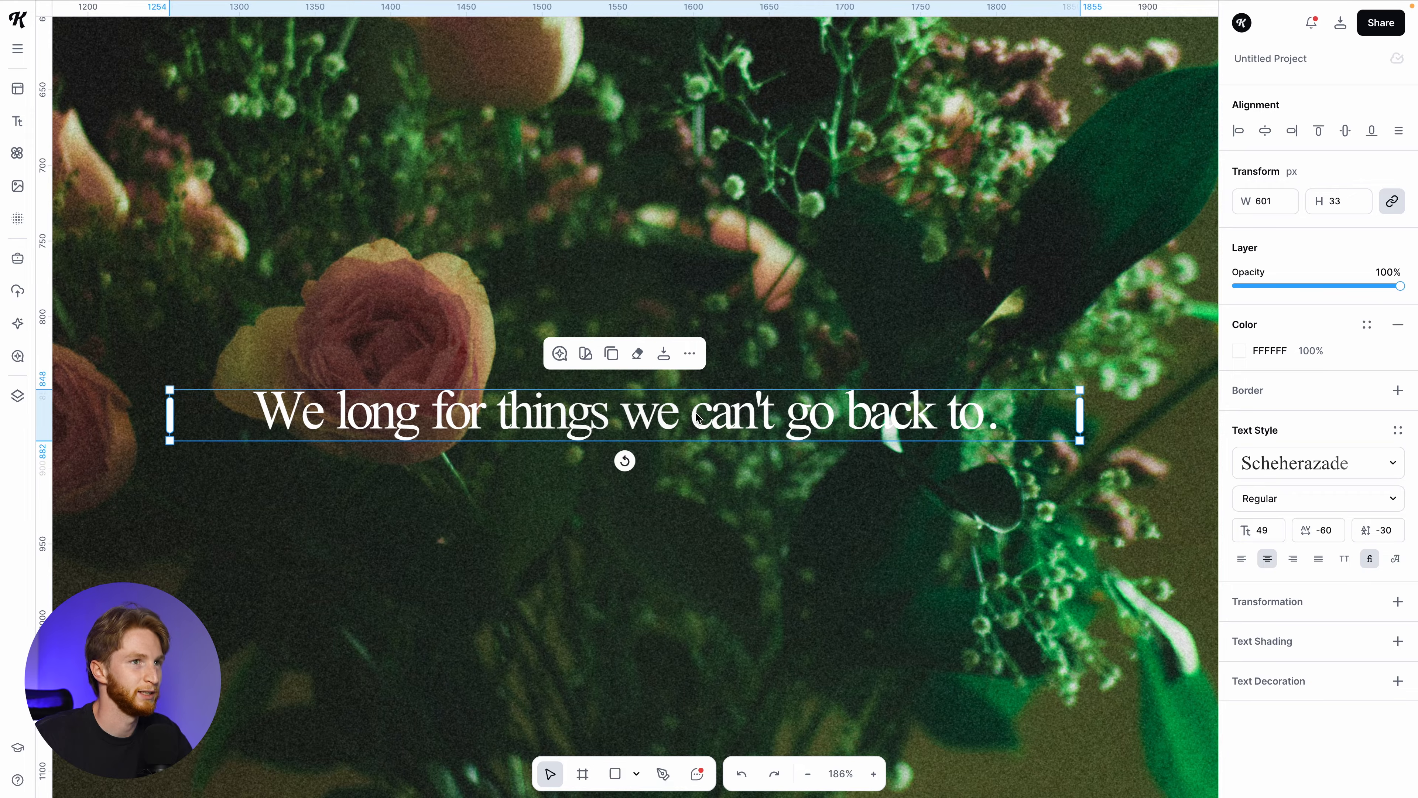
{"action": "scroll", "coordinate": [573, 419], "scroll_direction": "down", "scroll_amount": 10}
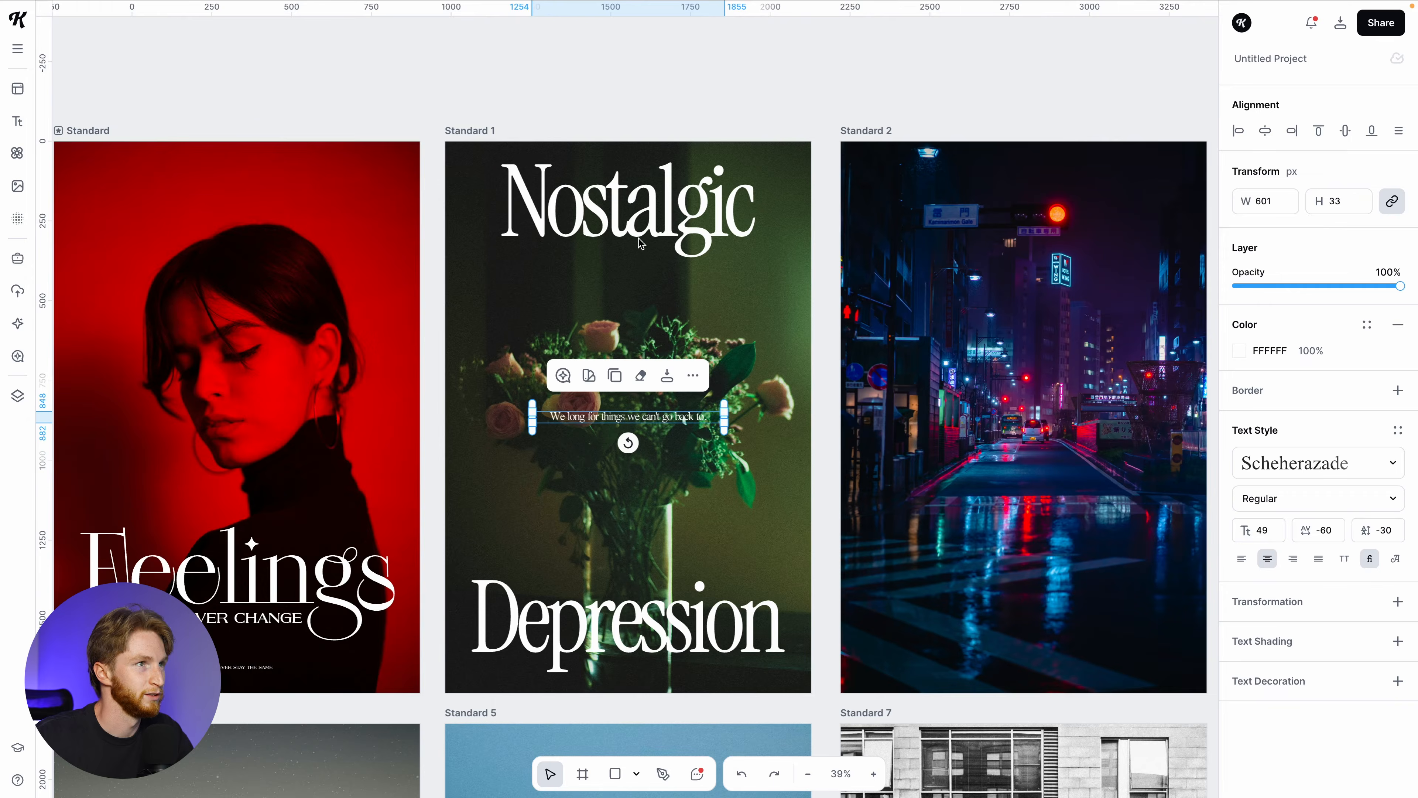
{"action": "left_click", "coordinate": [638, 239]}
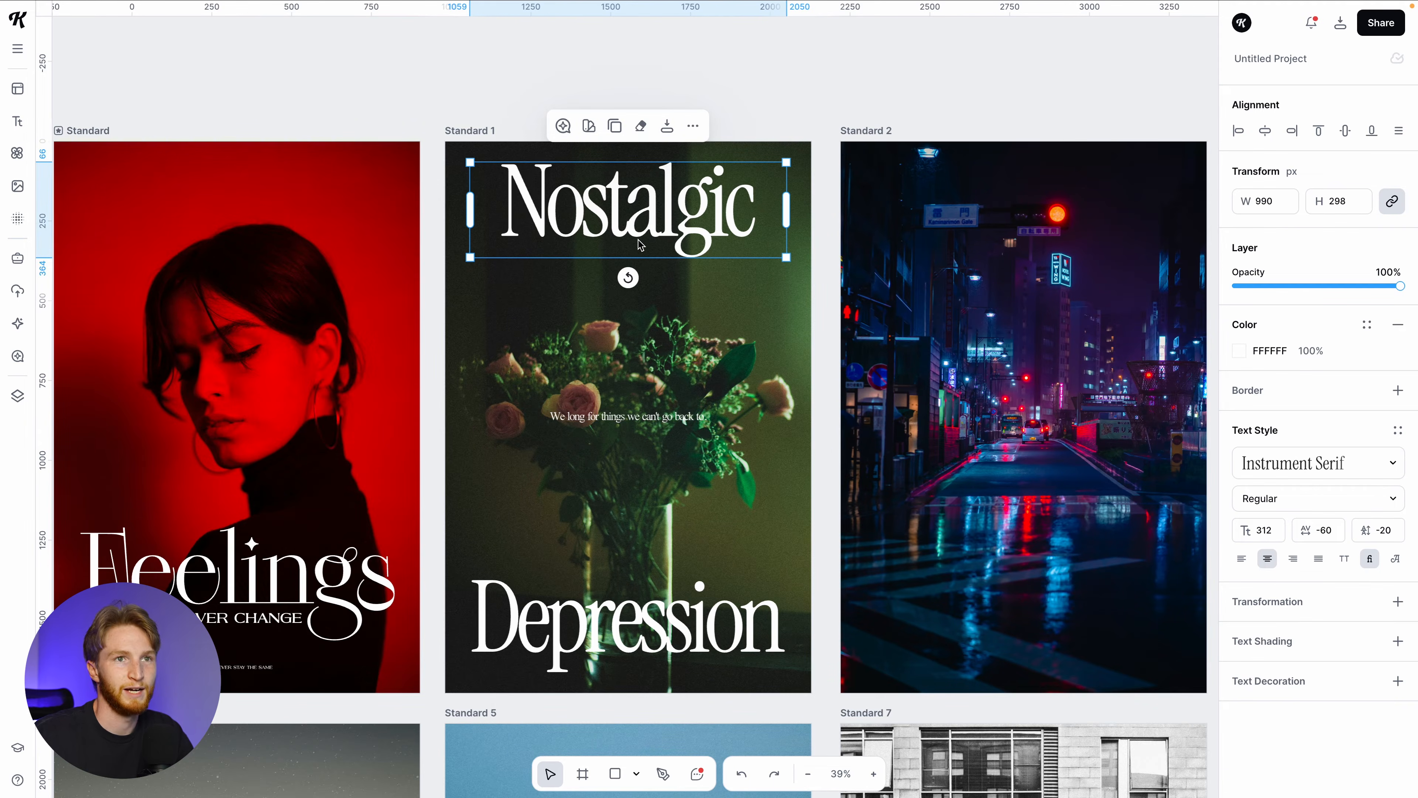
{"action": "left_click", "coordinate": [638, 418]}
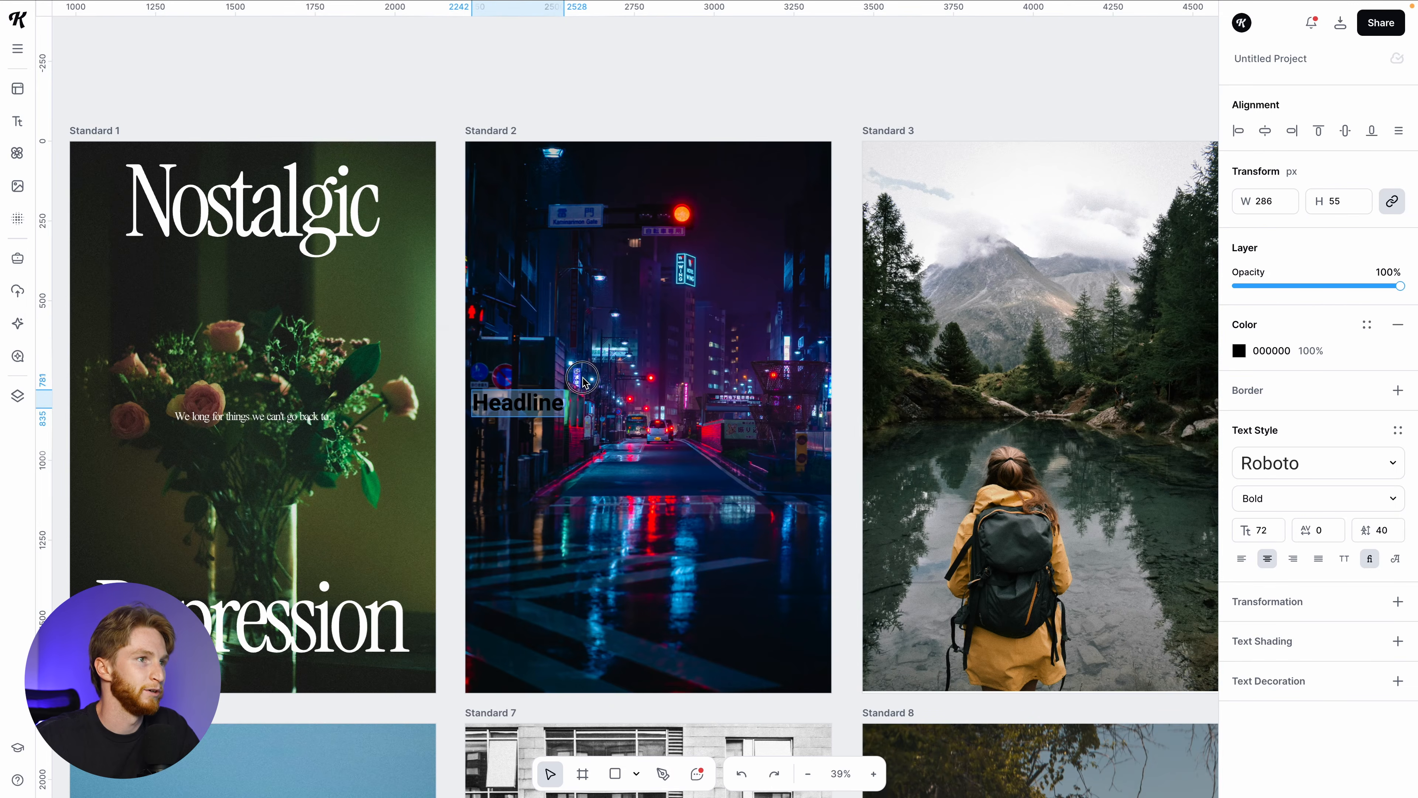
Step: Resize the new headline on the neon street artboard, search the typefaces for tech and set its upper copy in Chappa Black
{"action": "left_click", "coordinate": [538, 402]}
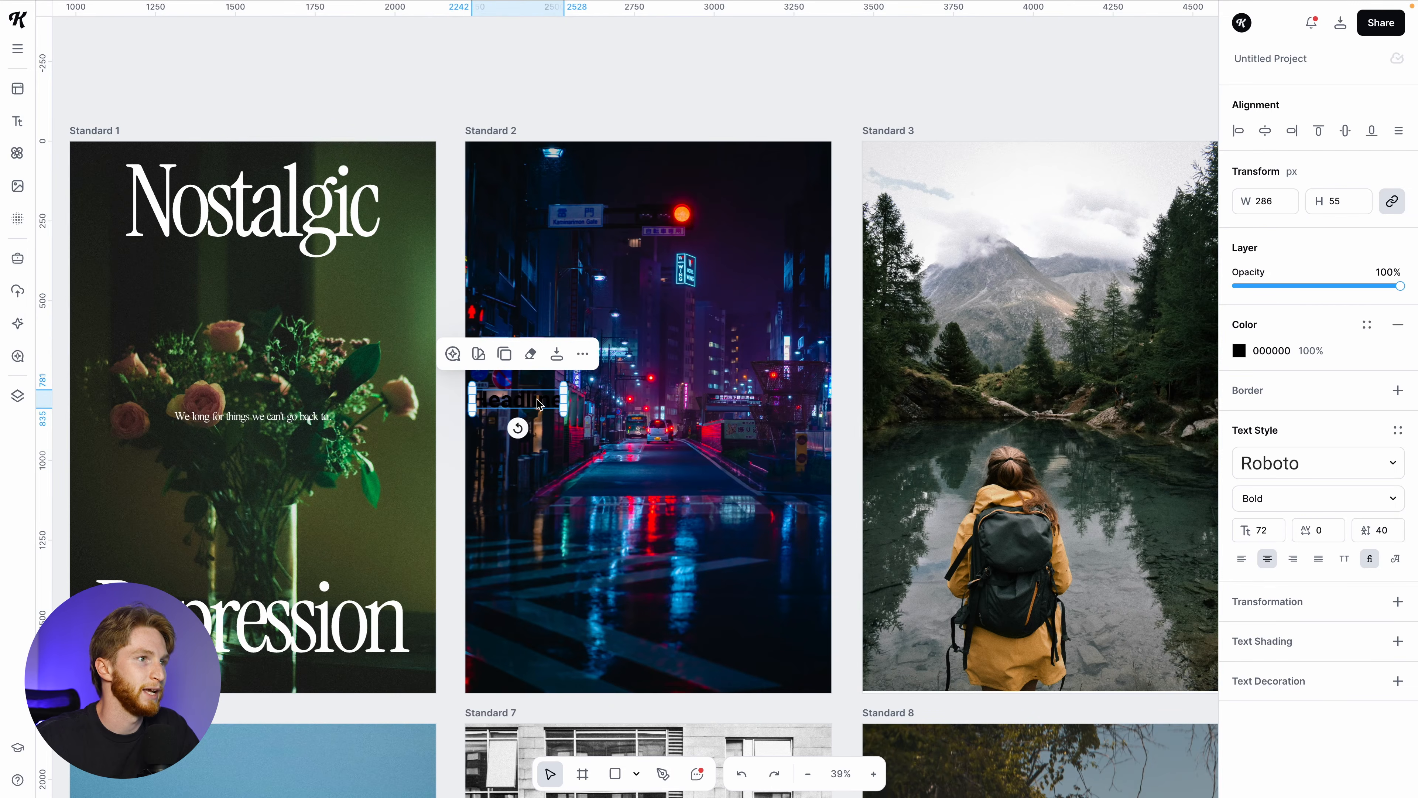
{"action": "left_click_drag", "start_coordinate": [567, 407], "coordinate": [768, 447]}
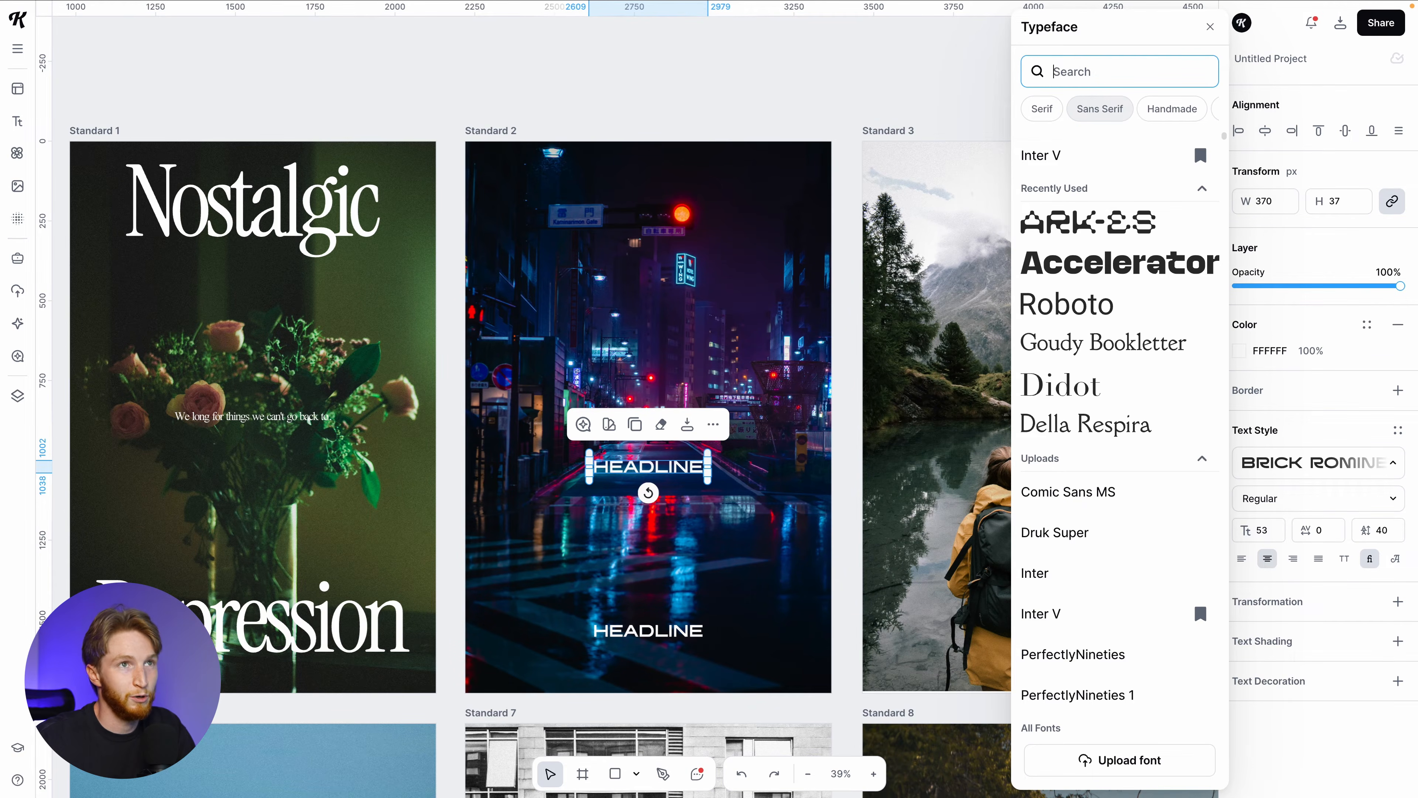
{"action": "type", "text": "tech"}
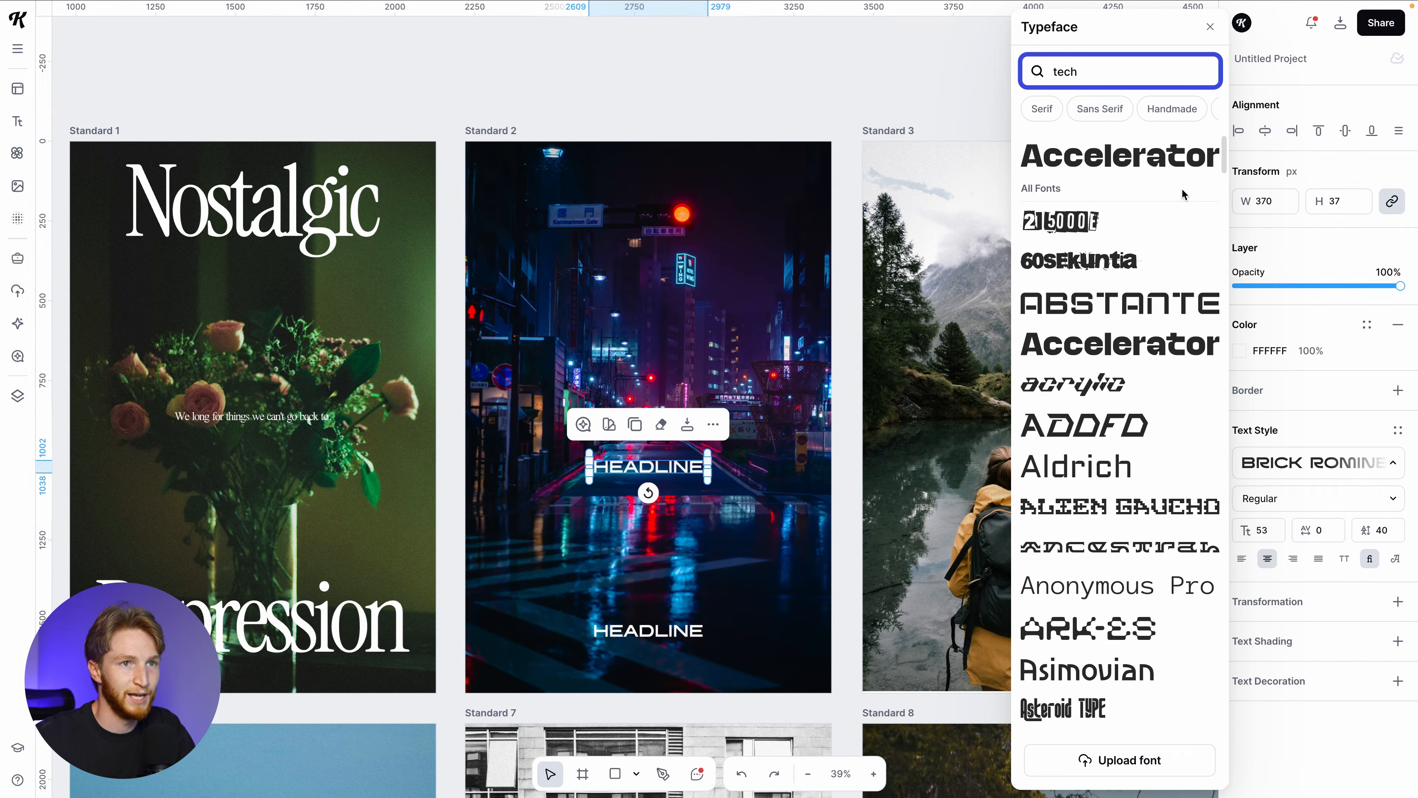
{"action": "scroll", "coordinate": [1145, 520], "scroll_direction": "down", "scroll_amount": 5}
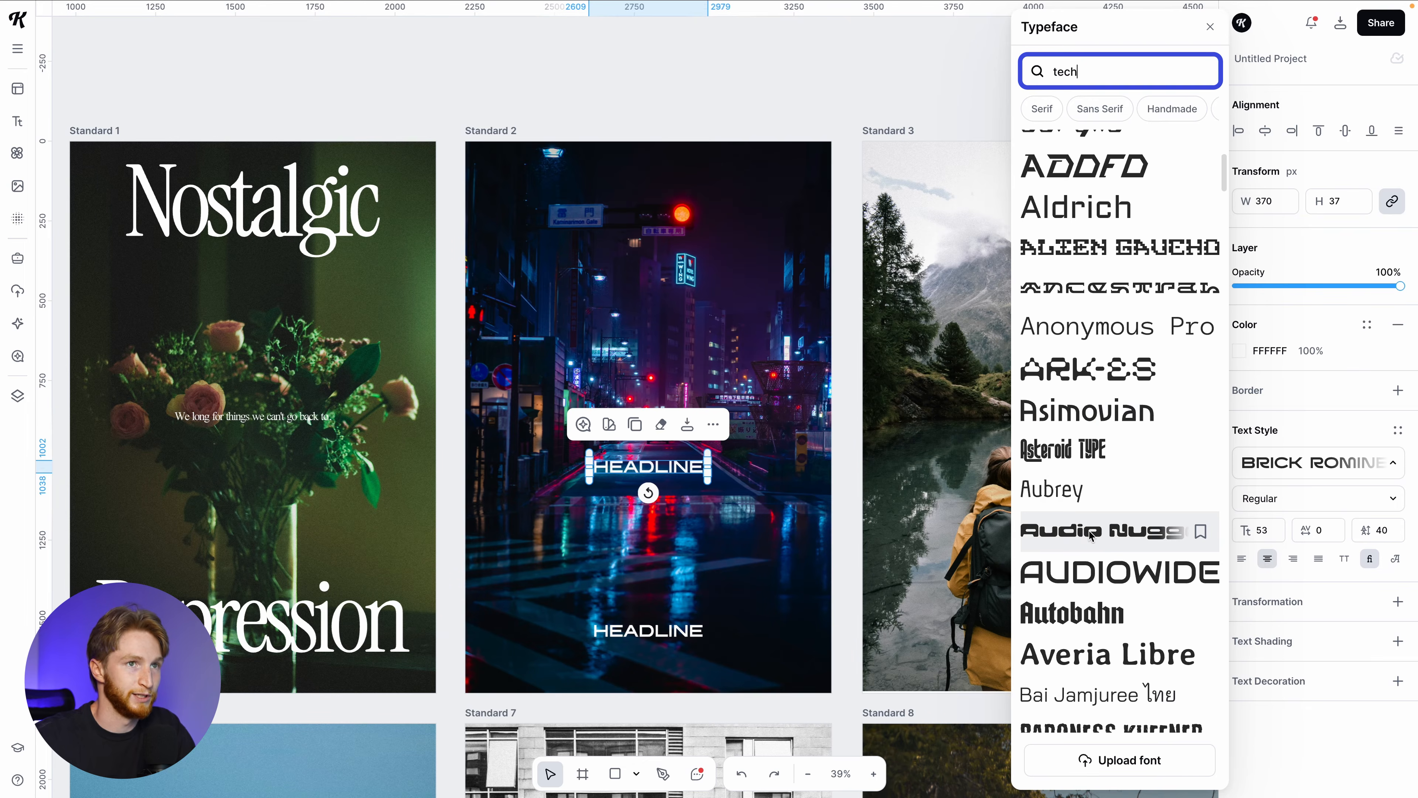
{"action": "scroll", "coordinate": [1085, 516], "scroll_direction": "down", "scroll_amount": 4}
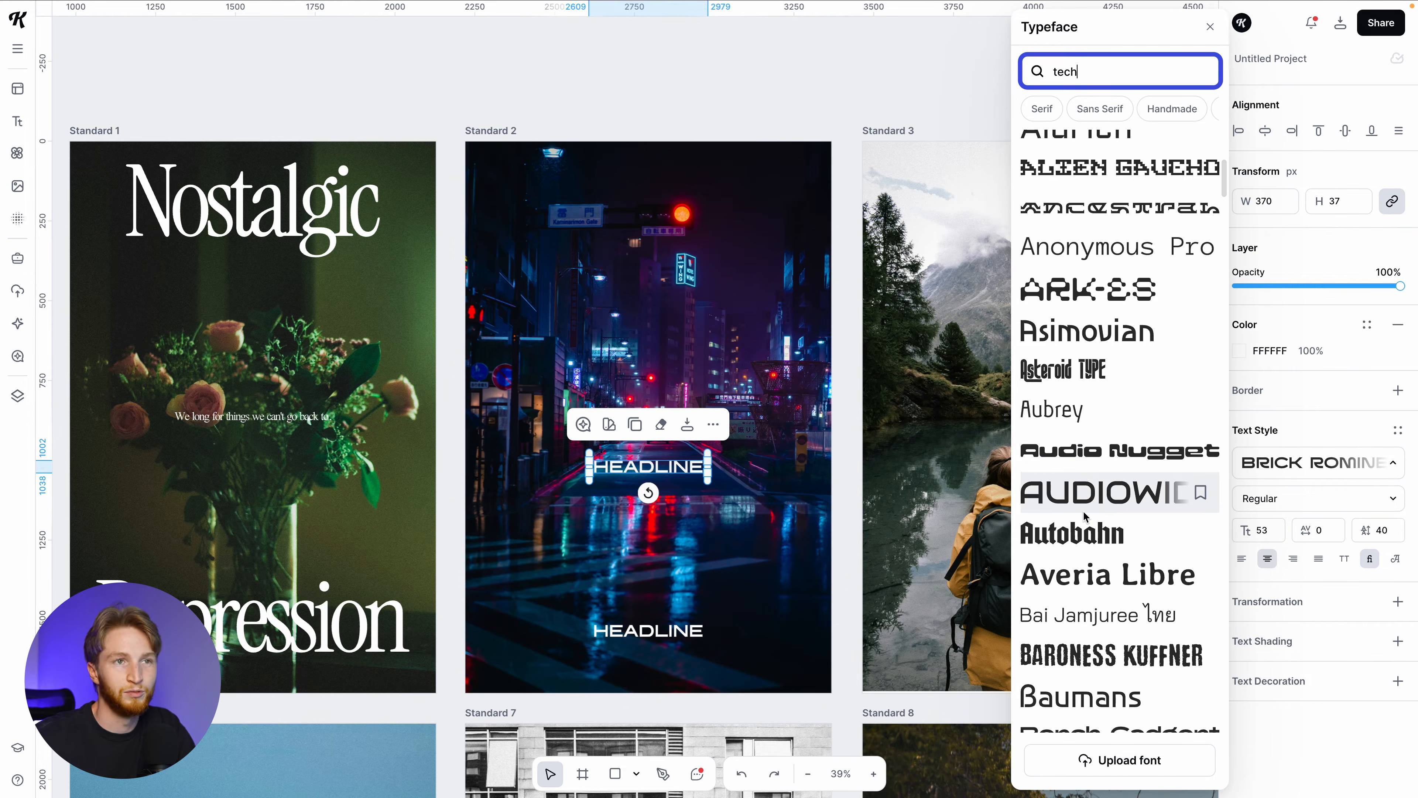
{"action": "scroll", "coordinate": [1090, 517], "scroll_direction": "down", "scroll_amount": 10}
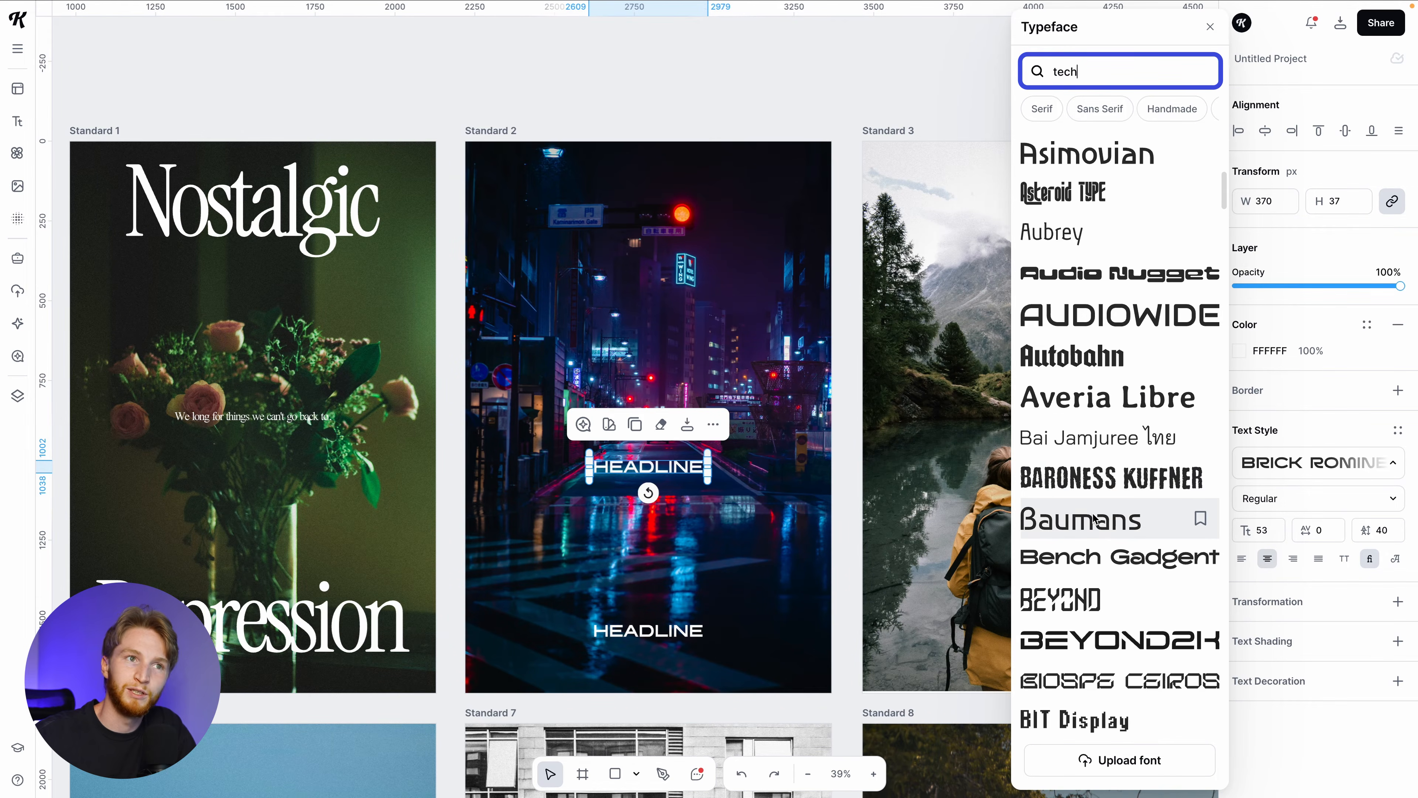
{"action": "scroll", "coordinate": [1099, 520], "scroll_direction": "down", "scroll_amount": 4}
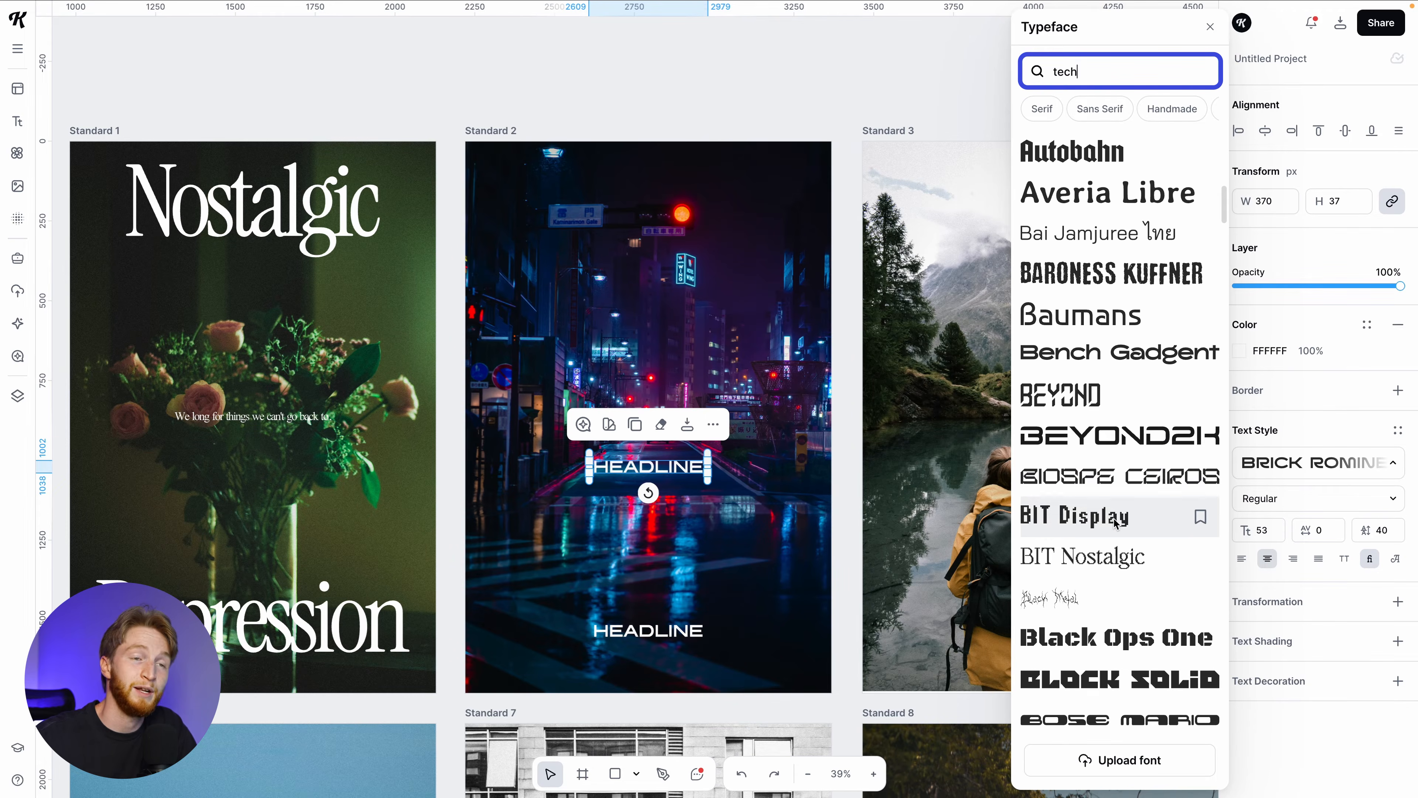
{"action": "scroll", "coordinate": [1112, 502], "scroll_direction": "down", "scroll_amount": 20}
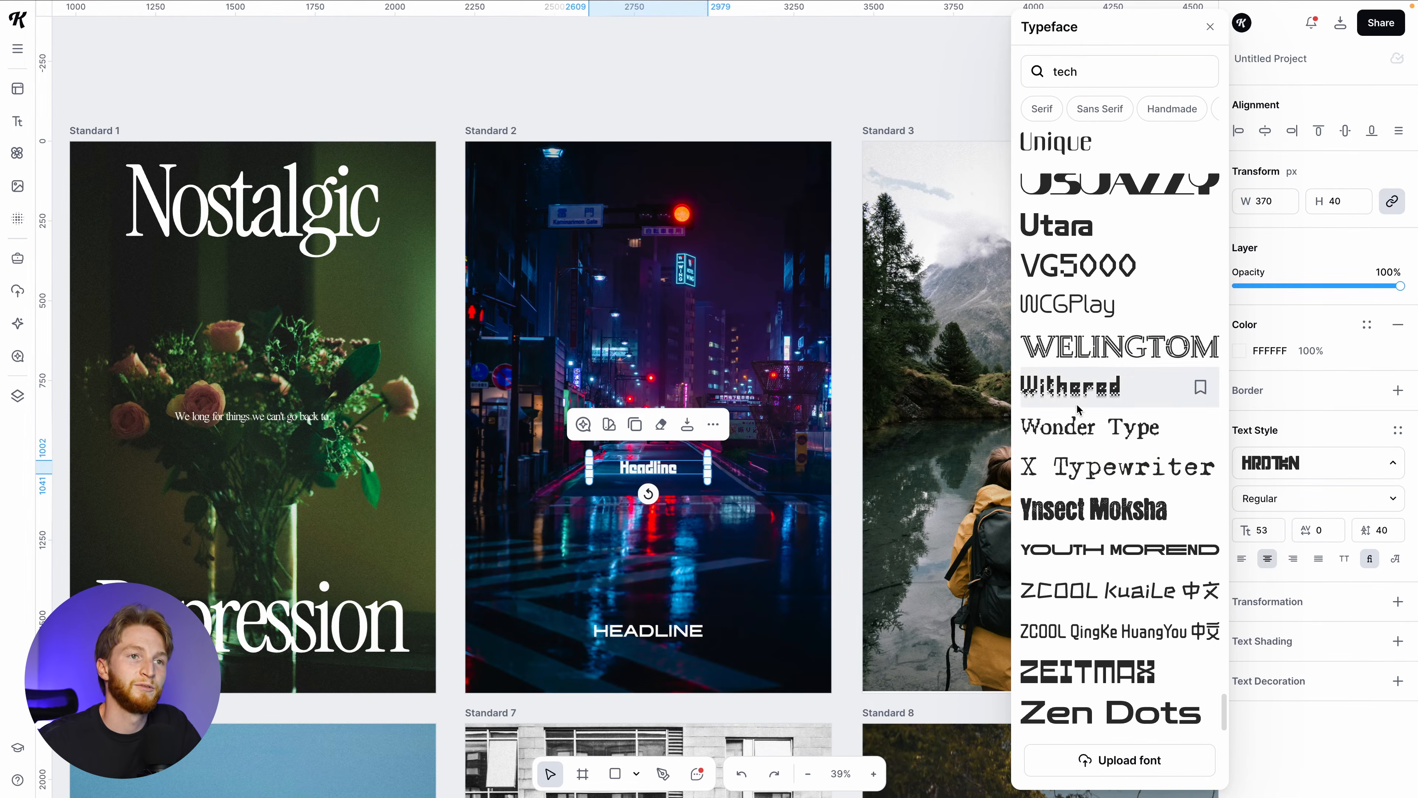
{"action": "scroll", "coordinate": [1072, 459], "scroll_direction": "up", "scroll_amount": 1}
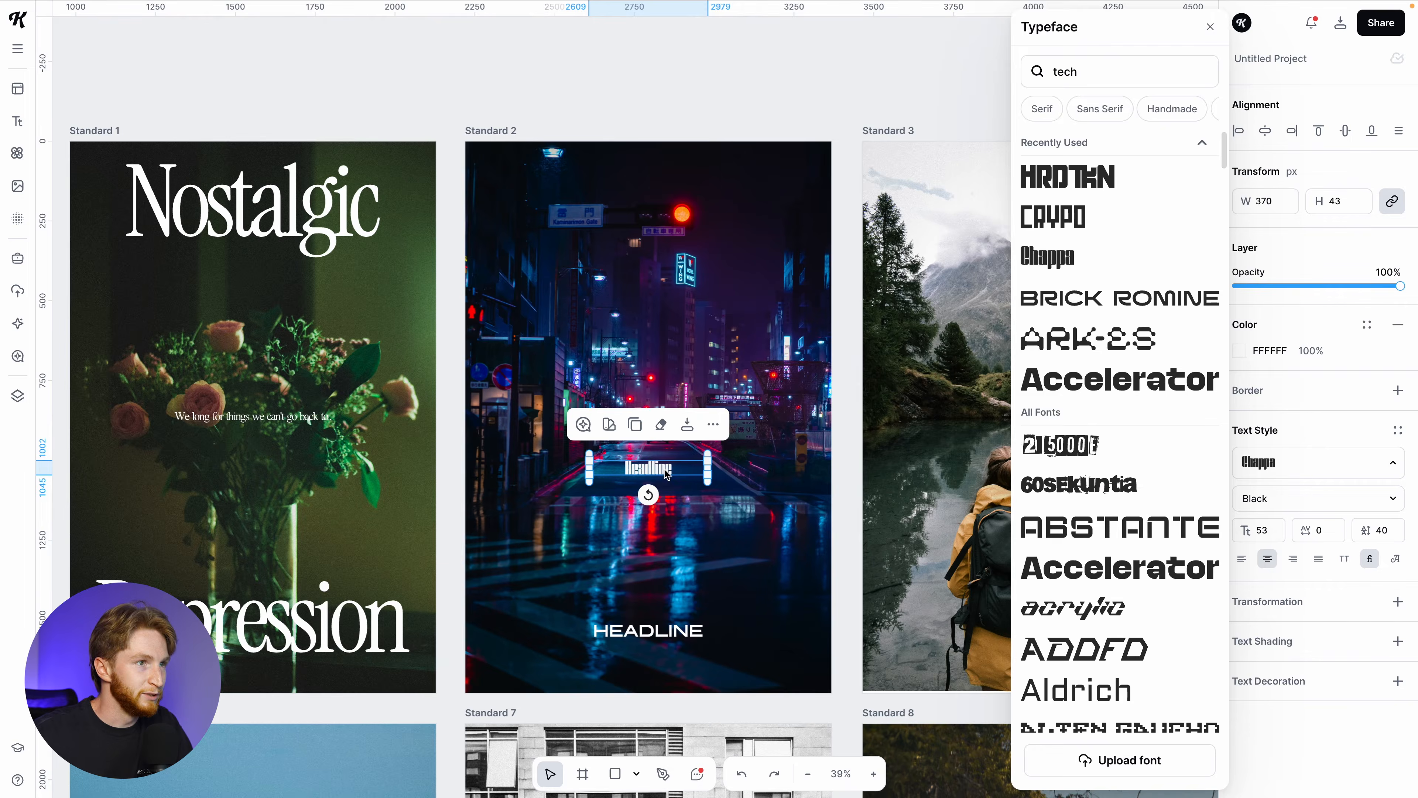
{"action": "left_click", "coordinate": [714, 478]}
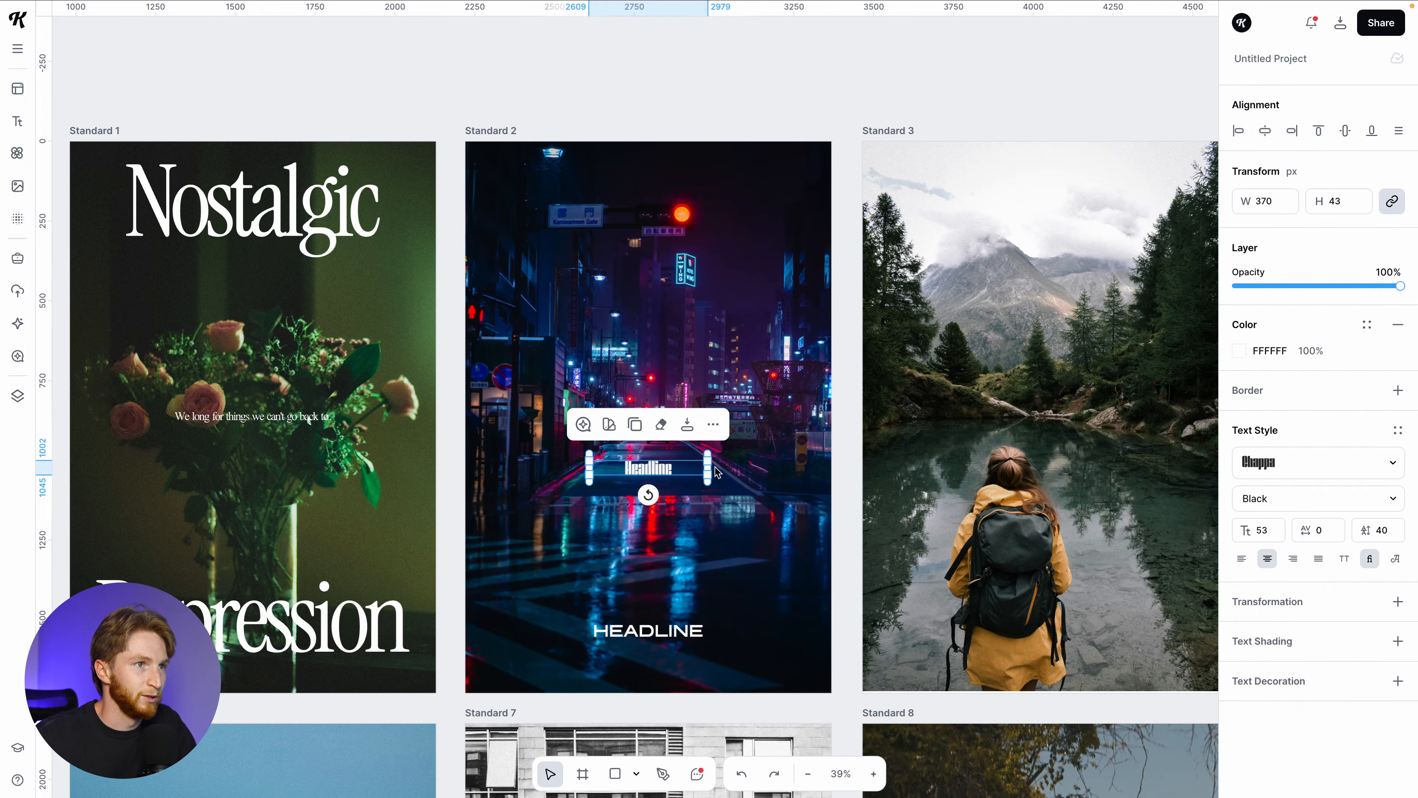
Step: Reword the upper headline as MEET ME, enlarge it to about 1104 px wide and place it along the poster's upper edge
{"action": "left_click_drag", "start_coordinate": [708, 452], "coordinate": [846, 400]}
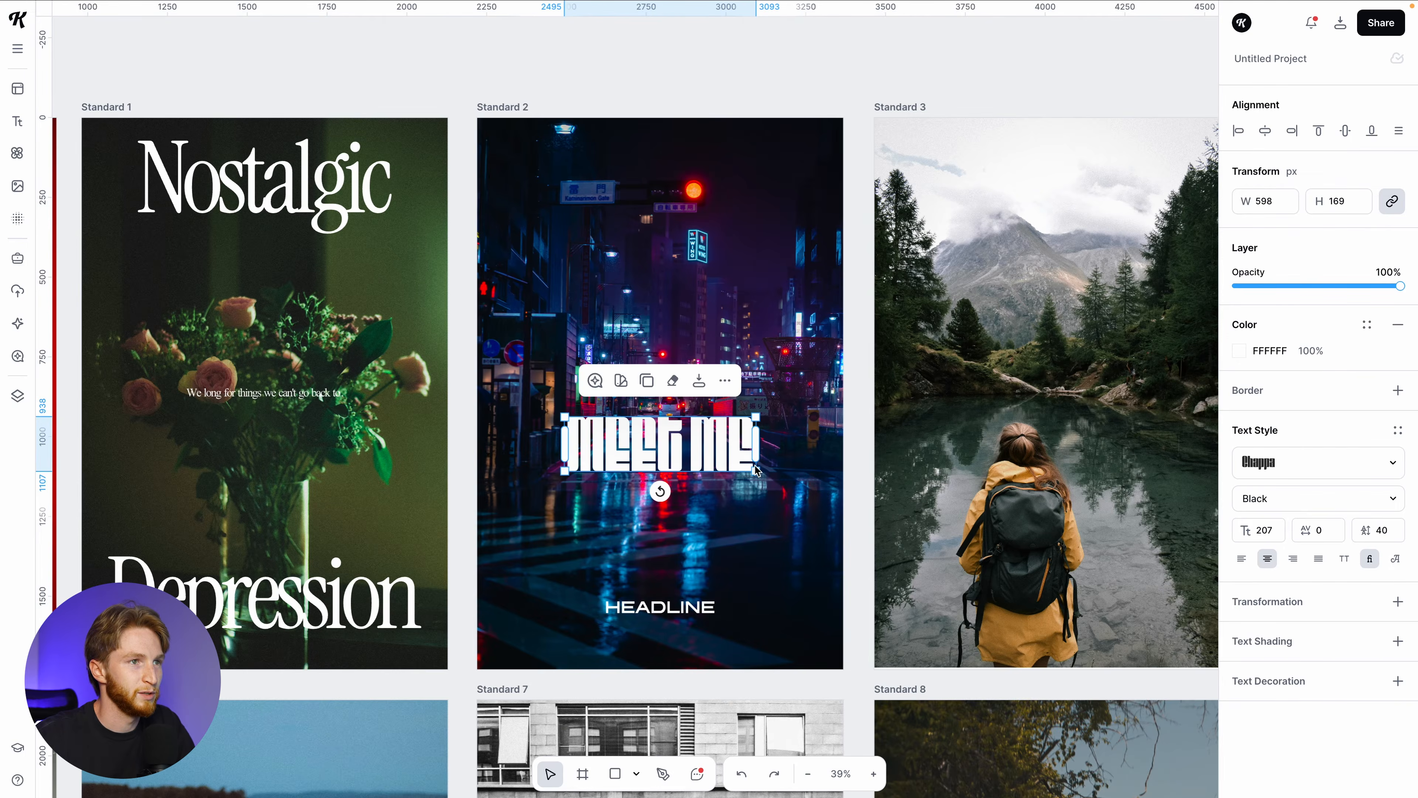
{"action": "left_click_drag", "start_coordinate": [761, 475], "coordinate": [823, 512]}
{"action": "left_click_drag", "start_coordinate": [739, 425], "coordinate": [754, 167]}
{"action": "left_click", "coordinate": [768, 181]}
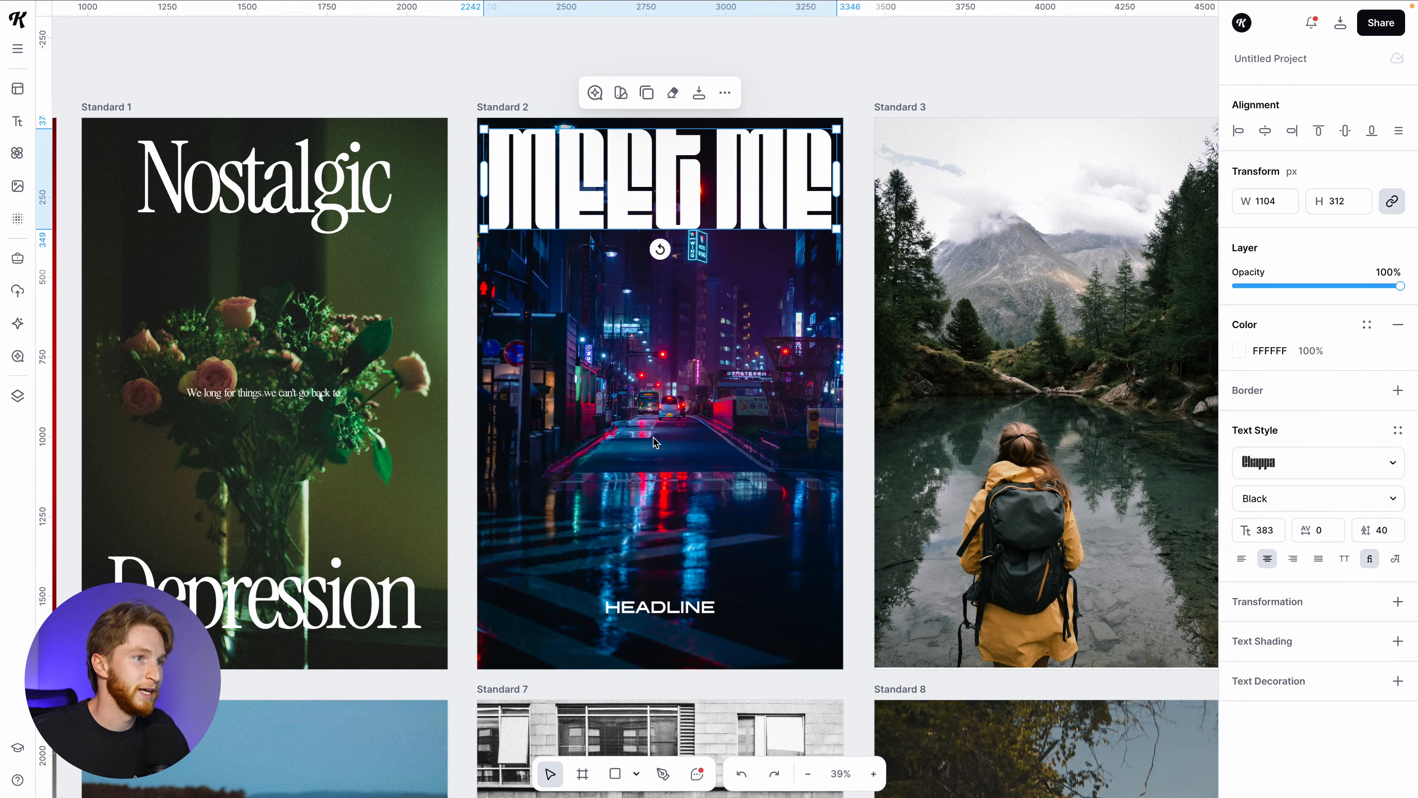
Step: Change the lower HEADLINE text on the neon street poster to IN THE FUTURE, keeping the Brick Romine typeface
{"action": "left_click", "coordinate": [689, 610]}
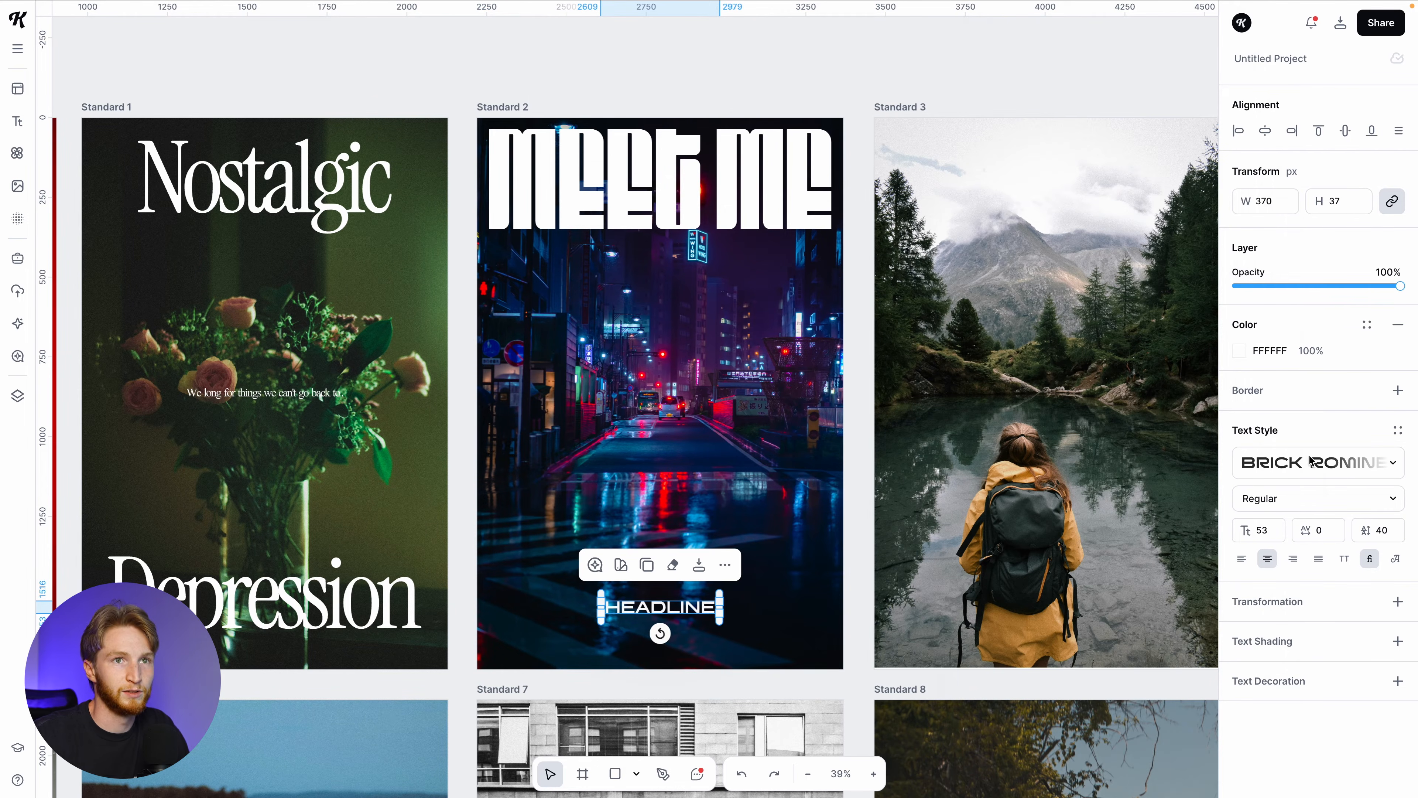
{"action": "left_click", "coordinate": [1271, 469]}
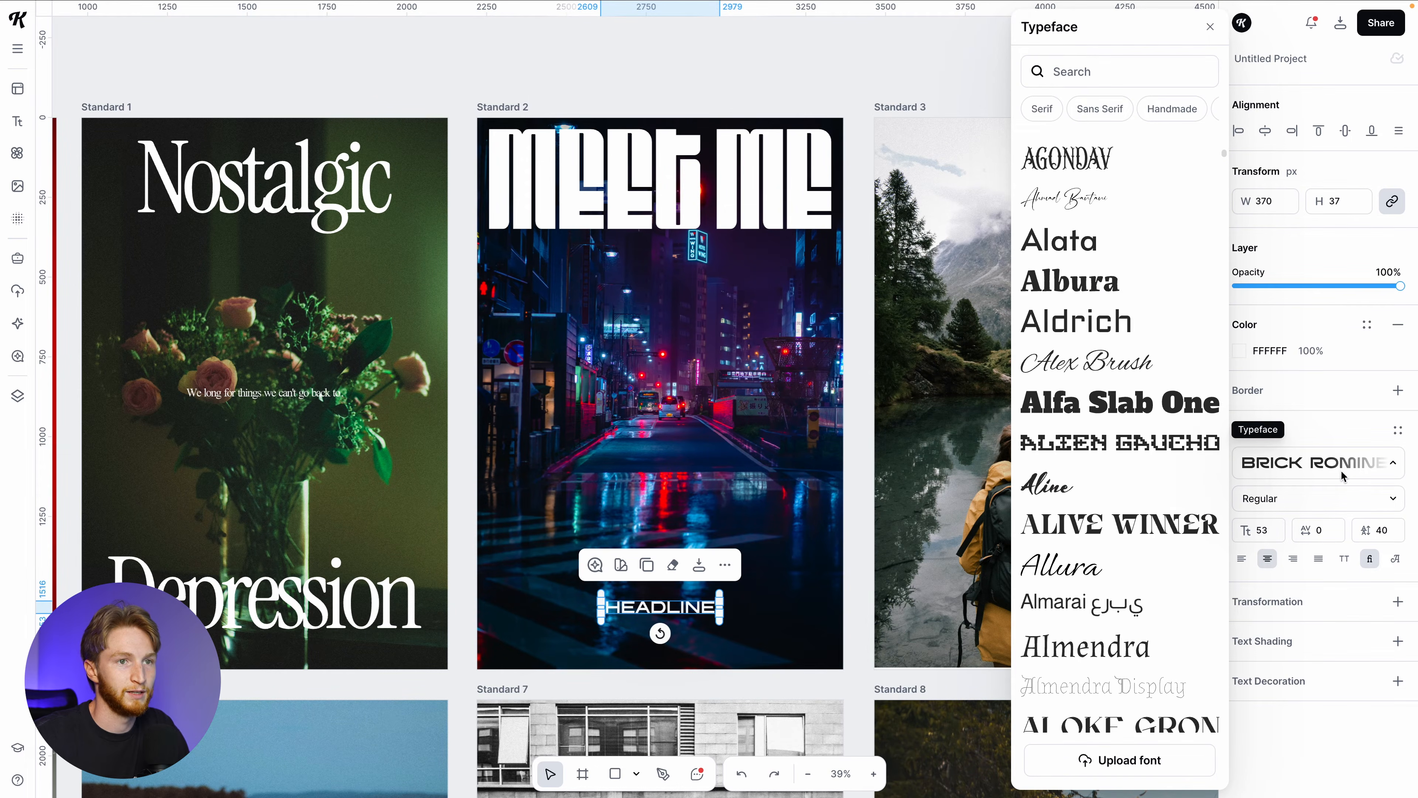
{"action": "double_click", "coordinate": [668, 611]}
{"action": "type", "text": "IN THE FUTURE"}
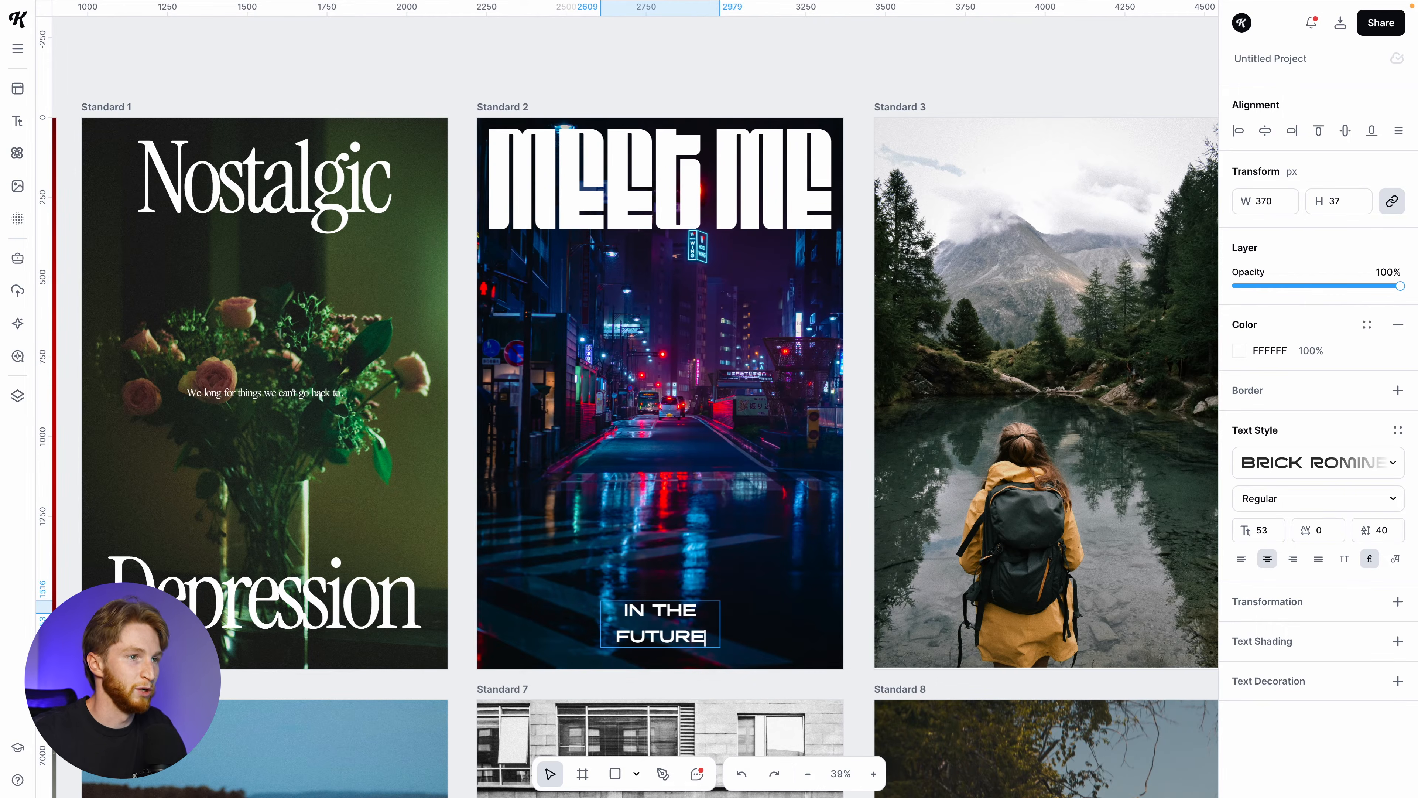
{"action": "key", "text": "Escape"}
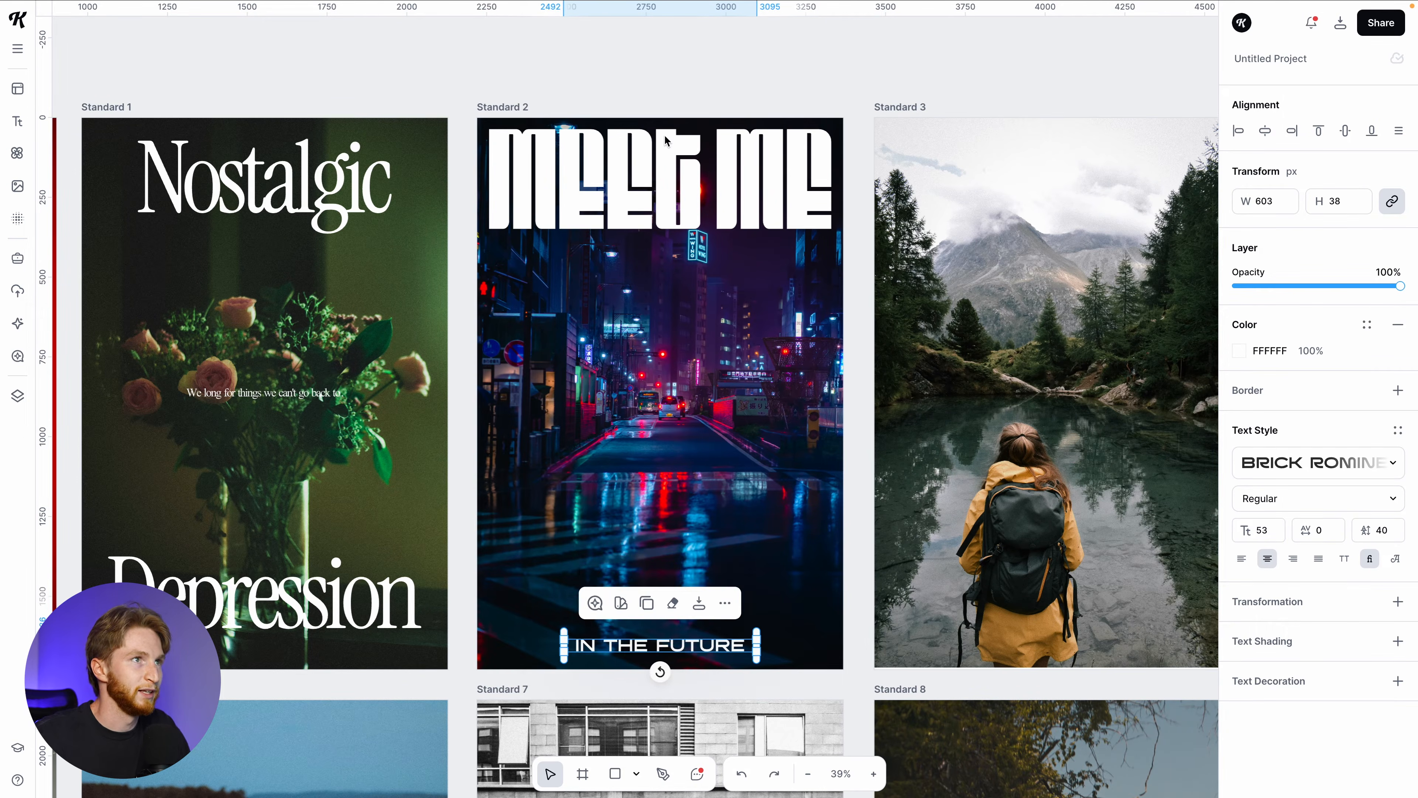
Step: Move MEET ME down to sit directly above IN THE FUTURE and scale both lines together to about 1118 px wide
{"action": "left_click_drag", "start_coordinate": [672, 172], "coordinate": [683, 545]}
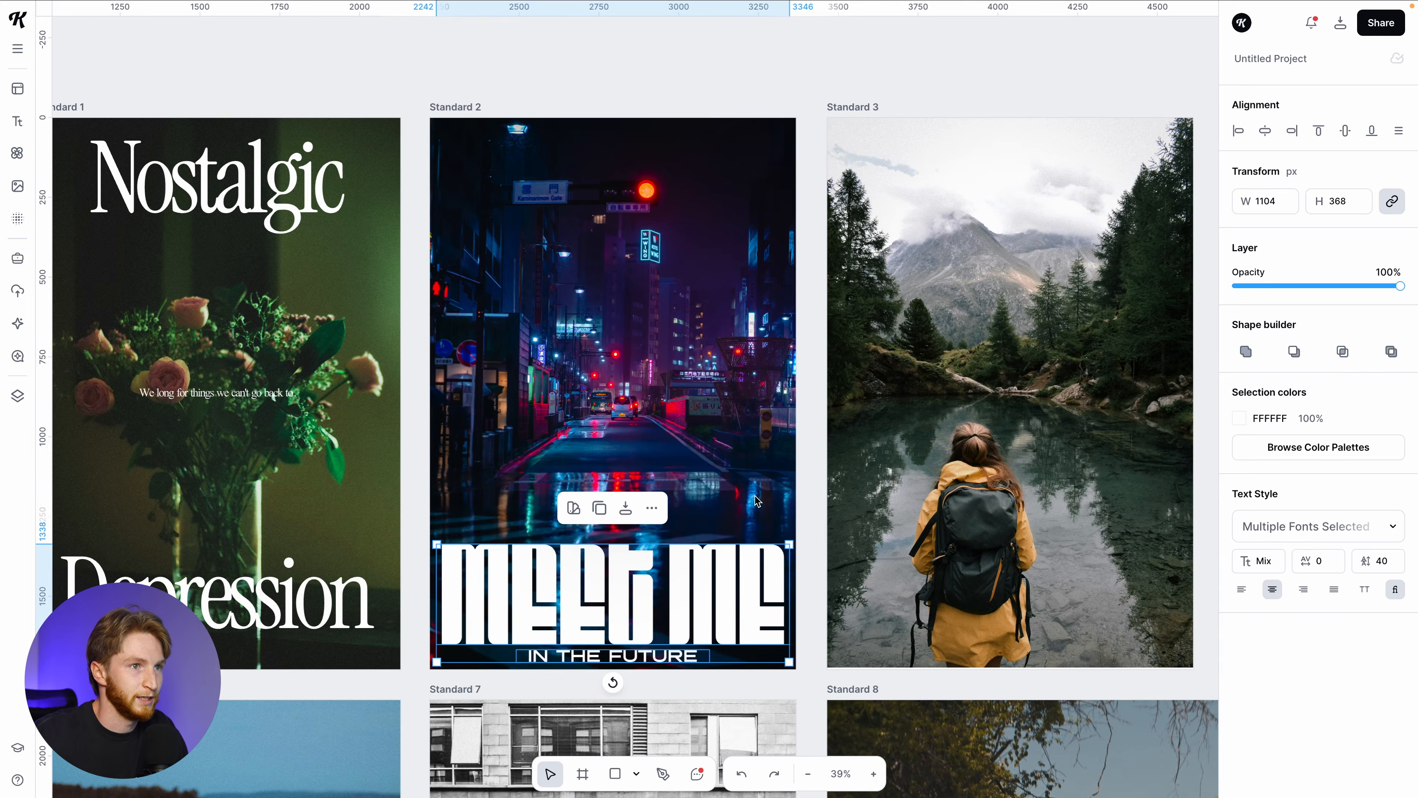
{"action": "left_click_drag", "start_coordinate": [790, 544], "coordinate": [792, 542]}
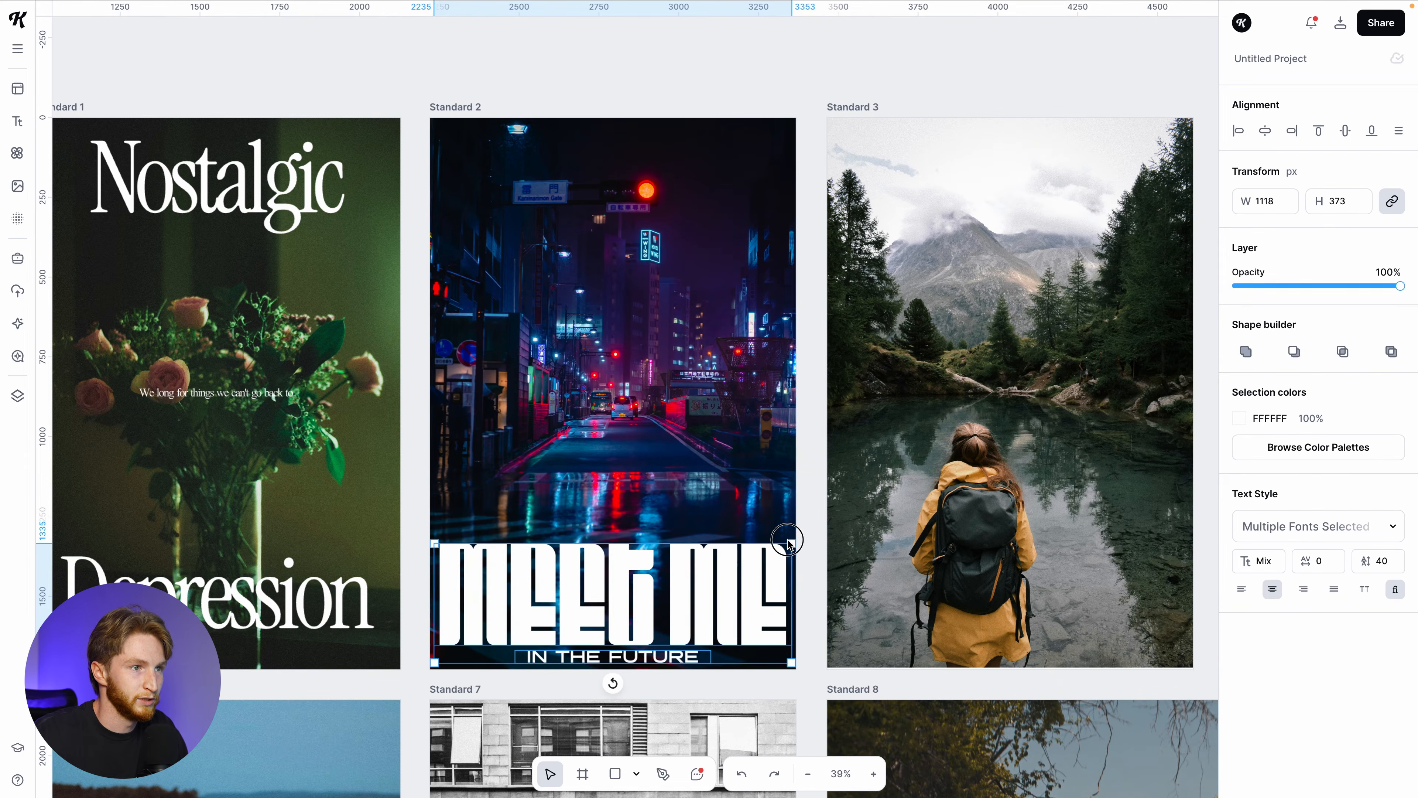
{"action": "left_click", "coordinate": [811, 560]}
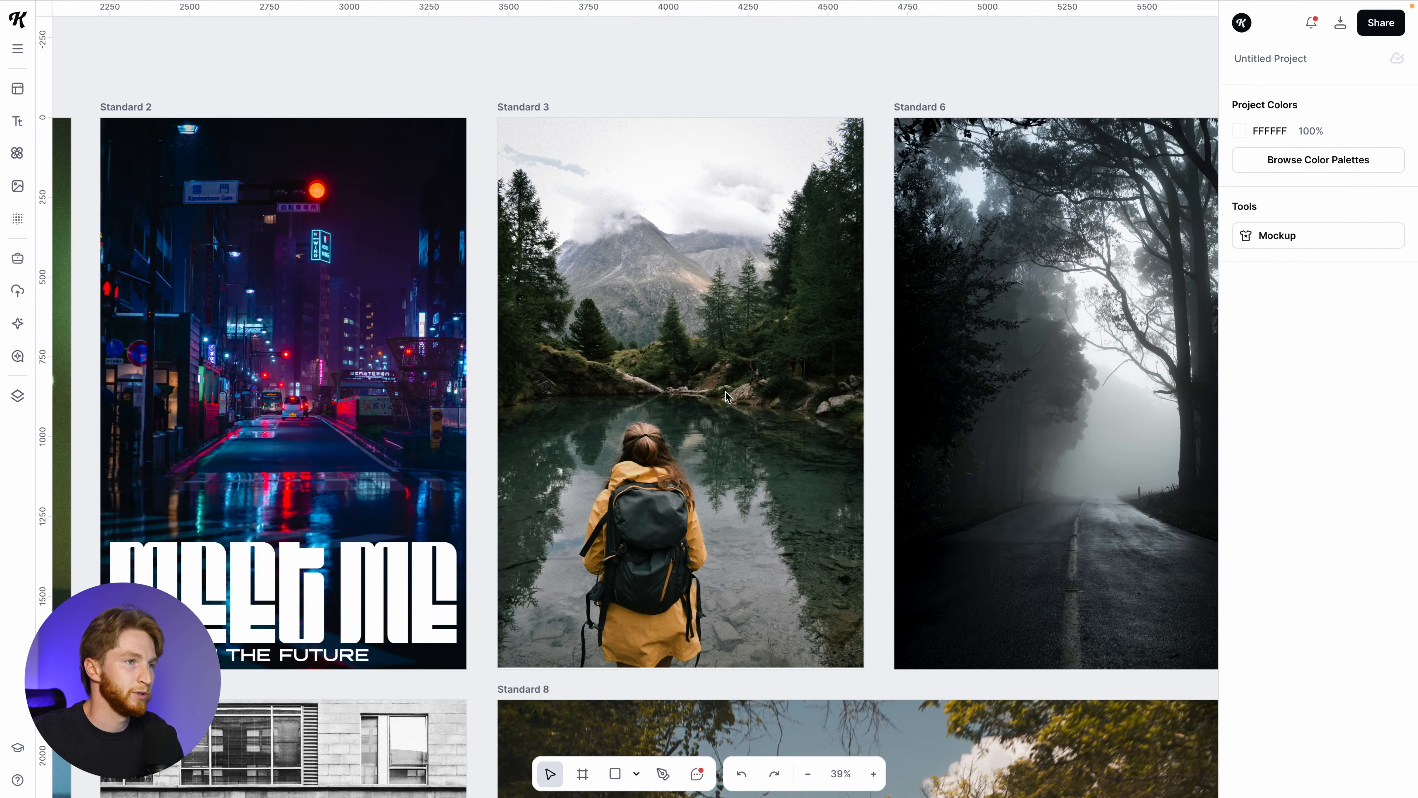
Step: Add a white headline on the mountain lake artboard and set it in Hemisphers Bold, searching the typefaces for OUTDOOR
{"action": "key", "text": "t"}
{"action": "left_click", "coordinate": [1288, 467]}
{"action": "left_click", "coordinate": [1119, 72]}
{"action": "type", "text": "OUTDOOR"}
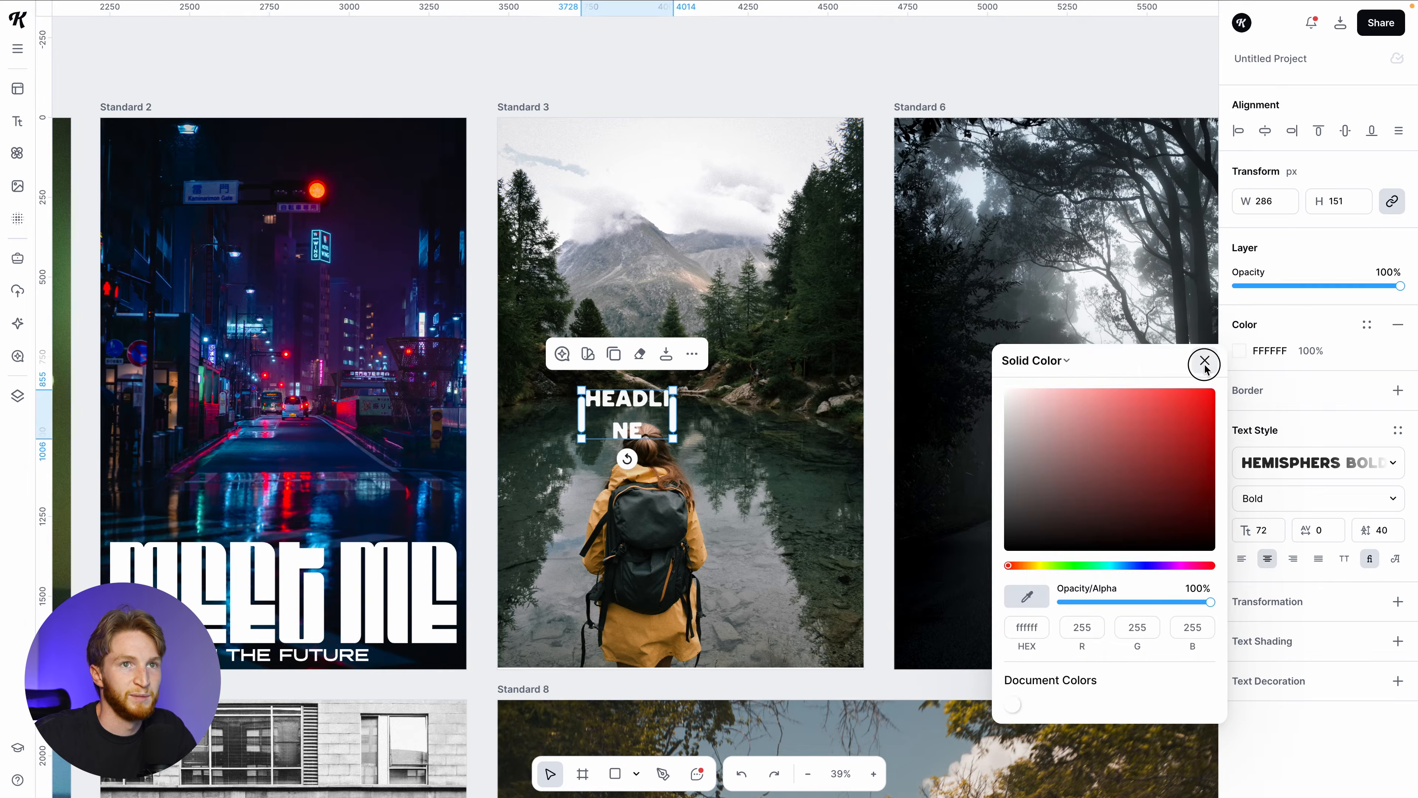
Step: Widen the mountain lake headline onto one line near the artboard's lower edge and enlarge it as TRAVEL to about 1185 px wide
{"action": "key", "text": "Escape"}
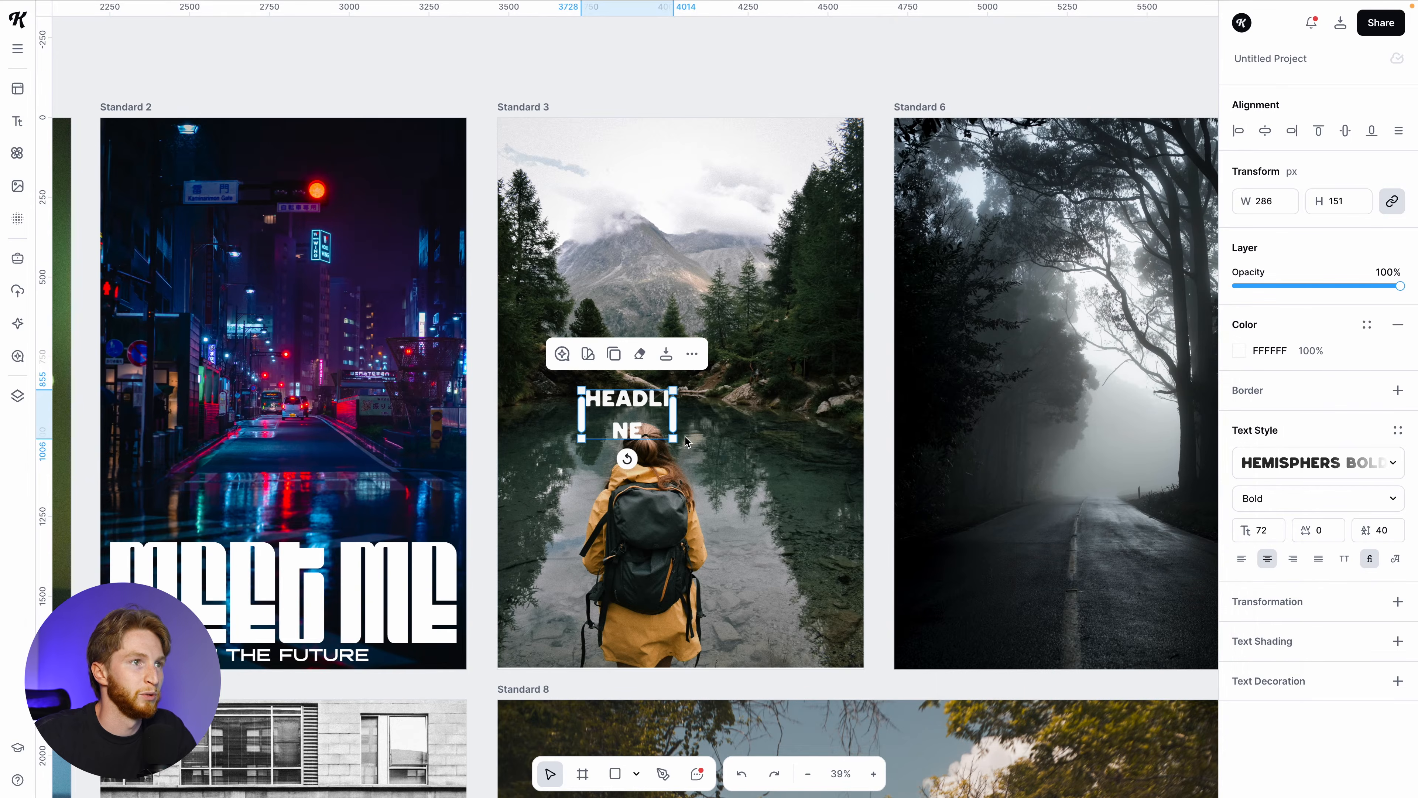
{"action": "left_click_drag", "start_coordinate": [676, 423], "coordinate": [715, 584]}
{"action": "left_click", "coordinate": [708, 592]}
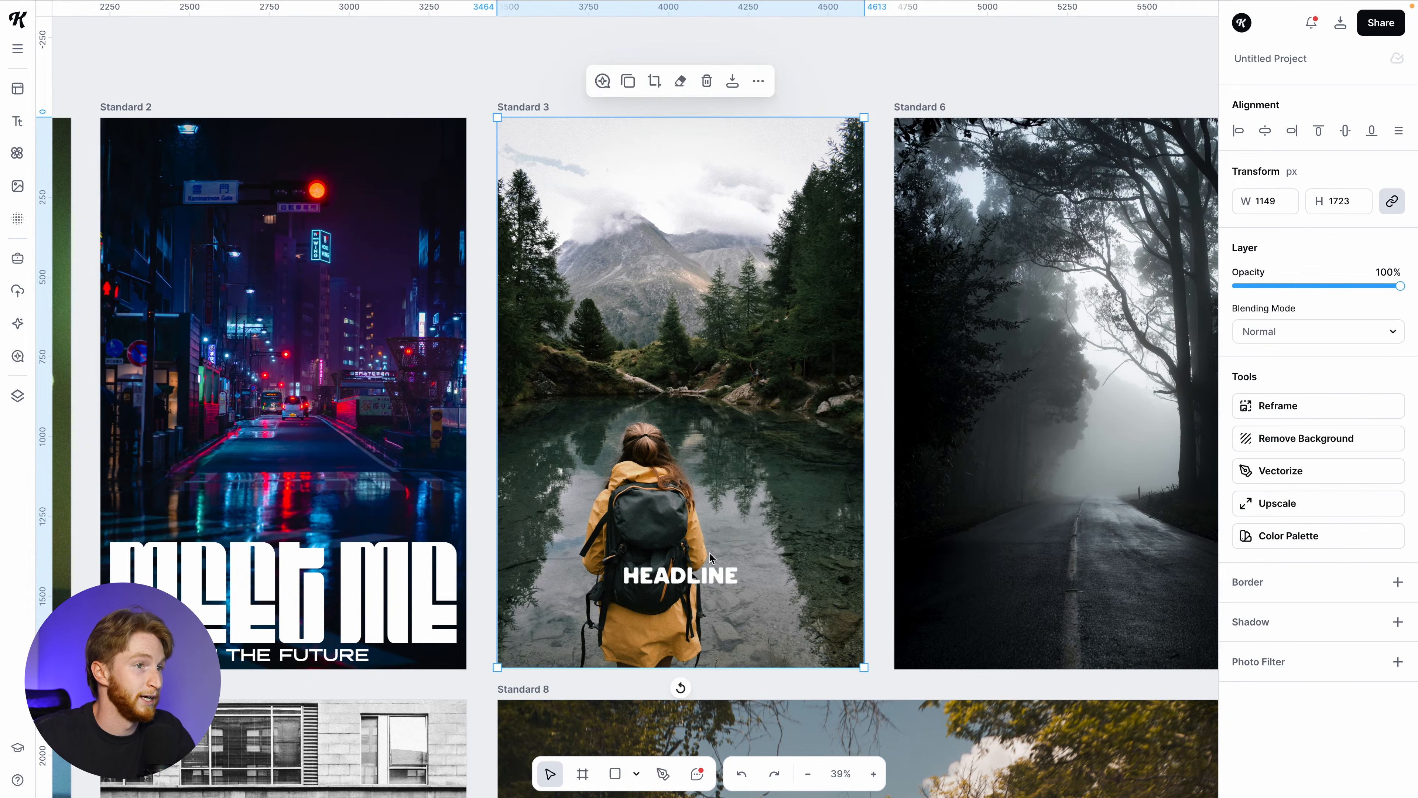
{"action": "left_click", "coordinate": [724, 586]}
{"action": "left_click_drag", "start_coordinate": [751, 574], "coordinate": [865, 593]}
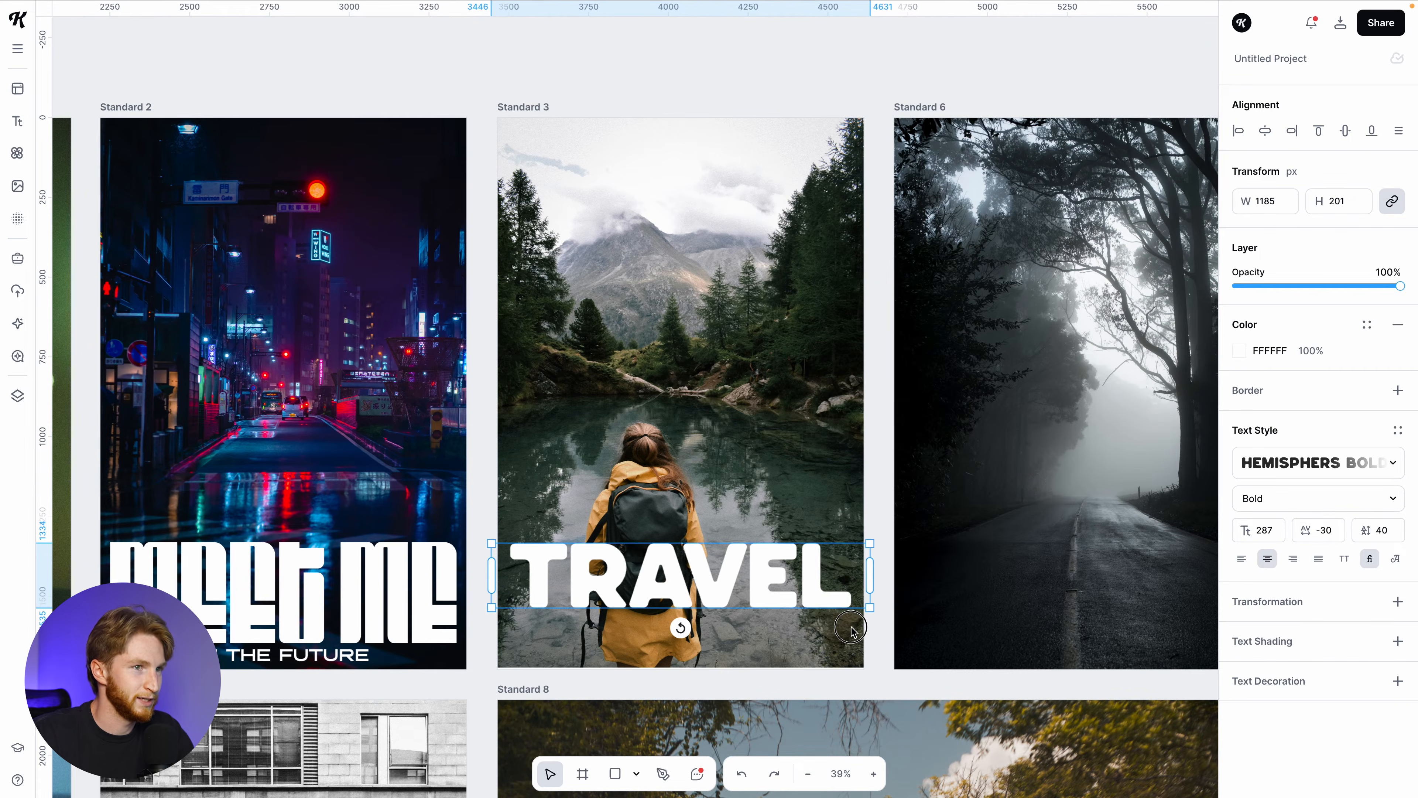
{"action": "left_click_drag", "start_coordinate": [838, 593], "coordinate": [818, 640]}
{"action": "left_click", "coordinate": [799, 540]}
Step: Set the North Road TRAVEL copy's letter spacing to 0 and its weight to Rough, with its text box about 1574 px wide
{"action": "scroll", "coordinate": [799, 539], "scroll_direction": "left", "scroll_amount": 3}
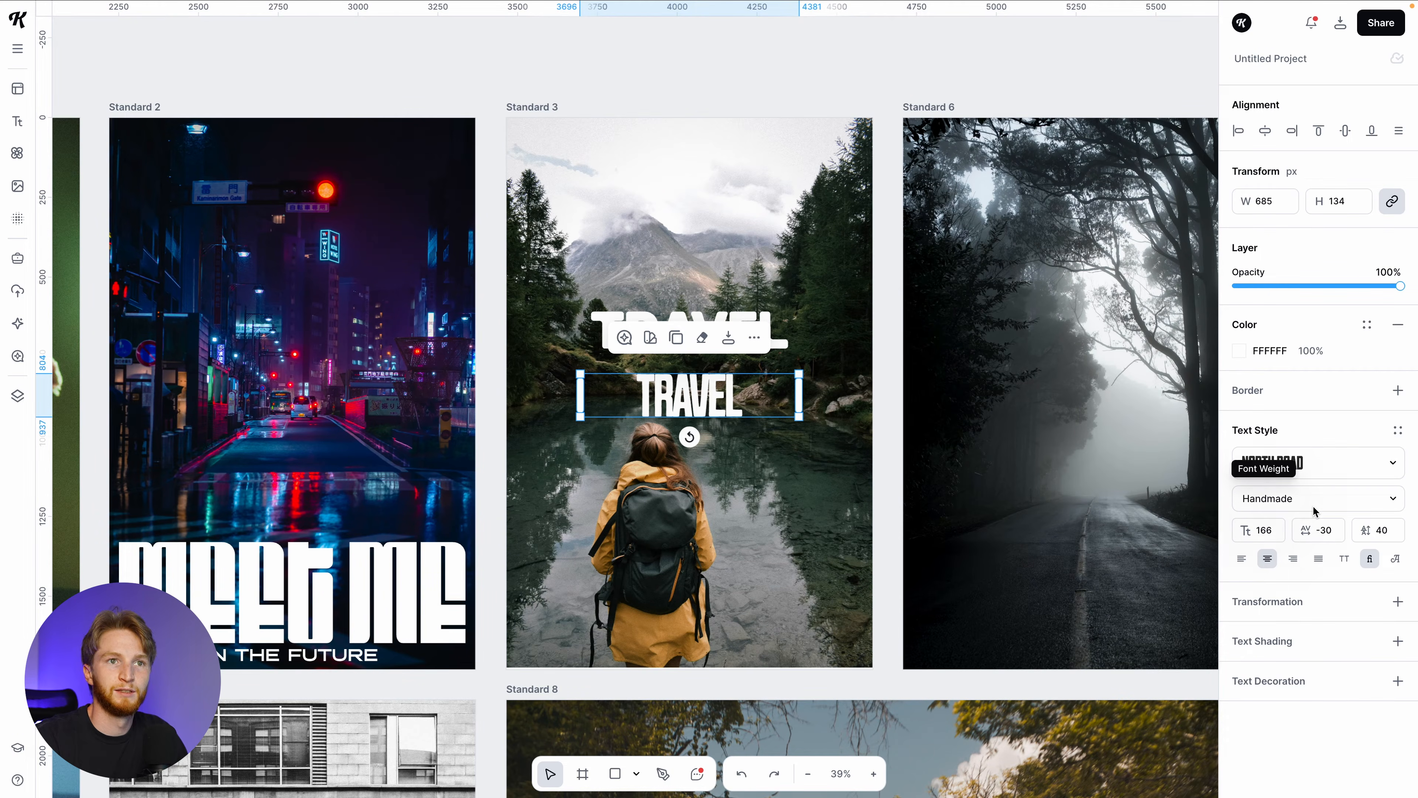
{"action": "left_click", "coordinate": [1314, 507]}
{"action": "left_click", "coordinate": [1320, 529]}
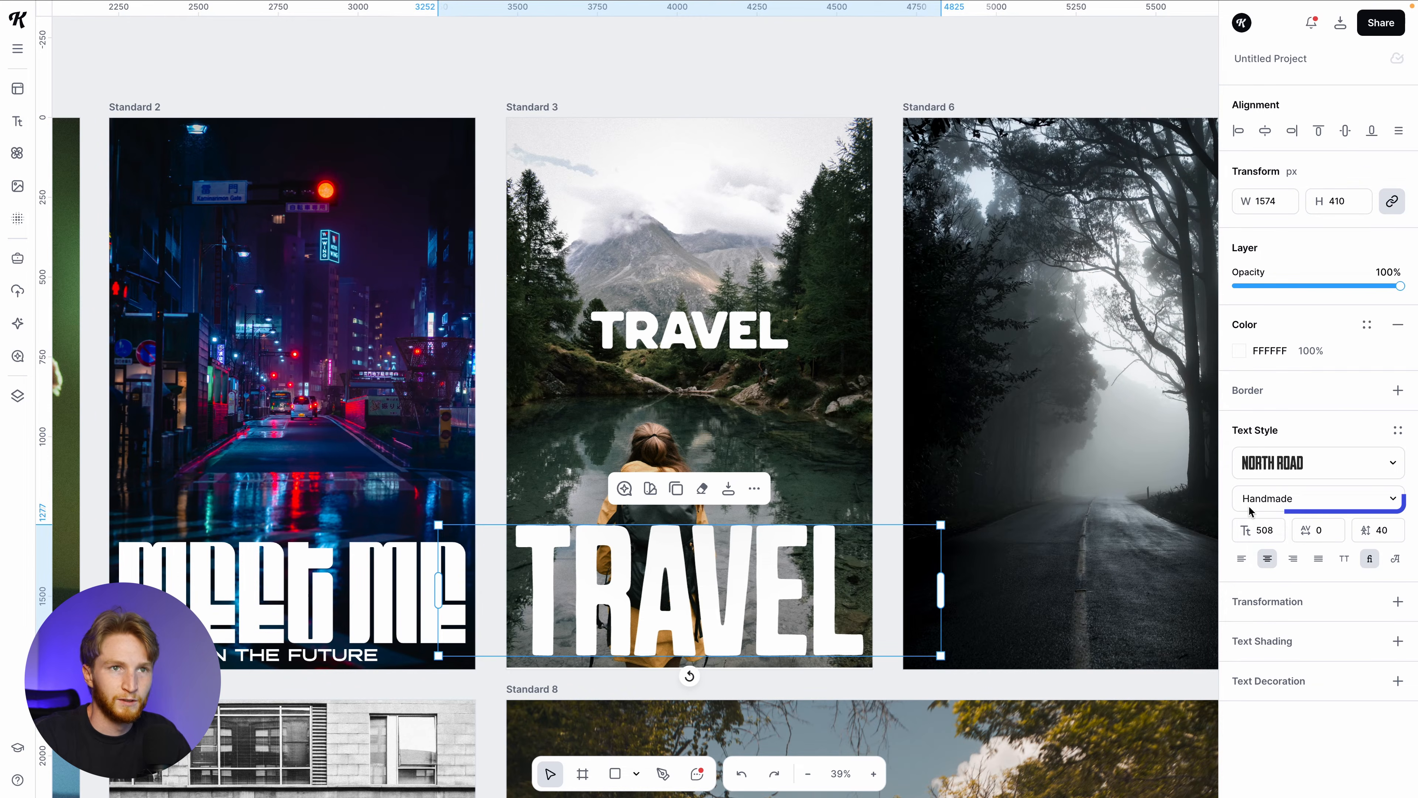
{"action": "left_click", "coordinate": [1252, 511]}
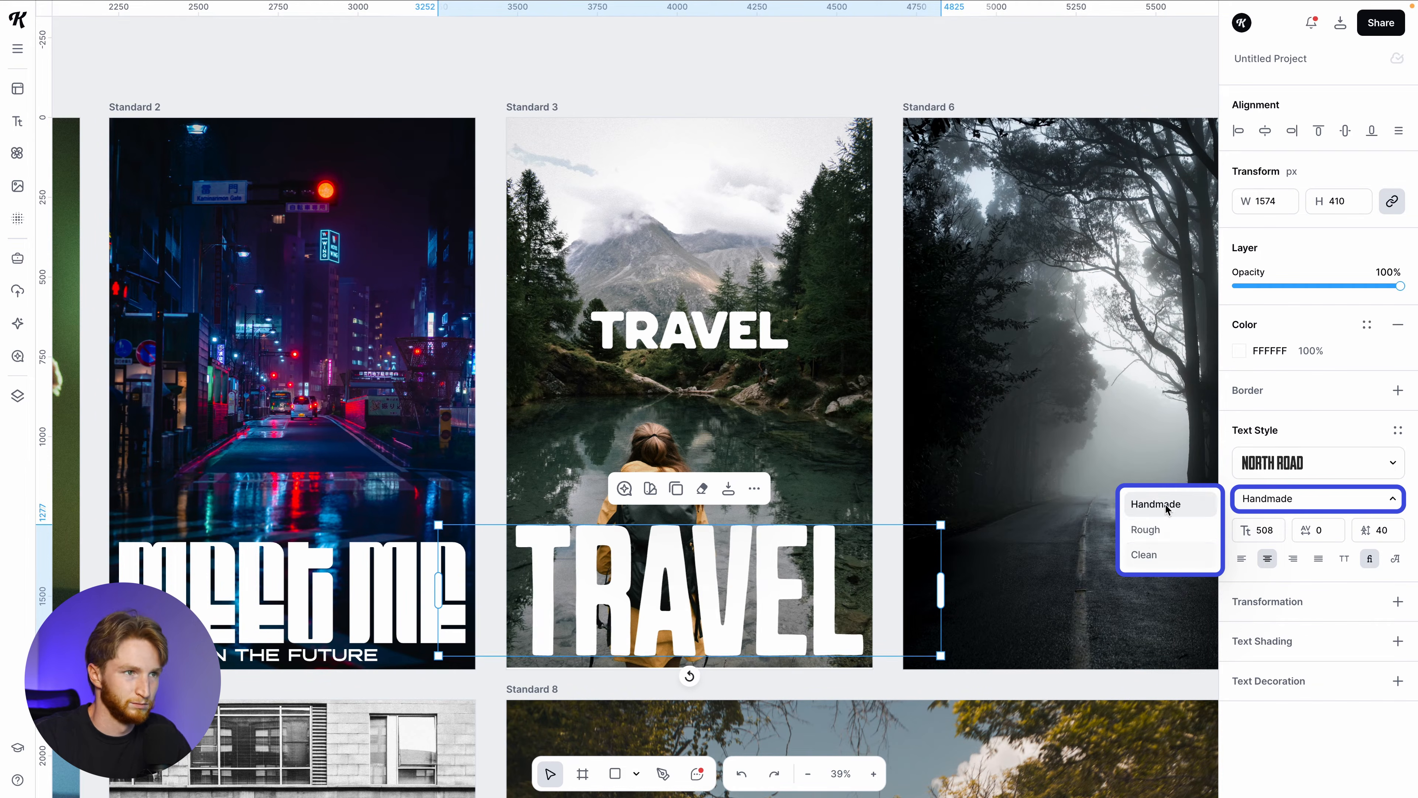
{"action": "left_click", "coordinate": [1170, 529]}
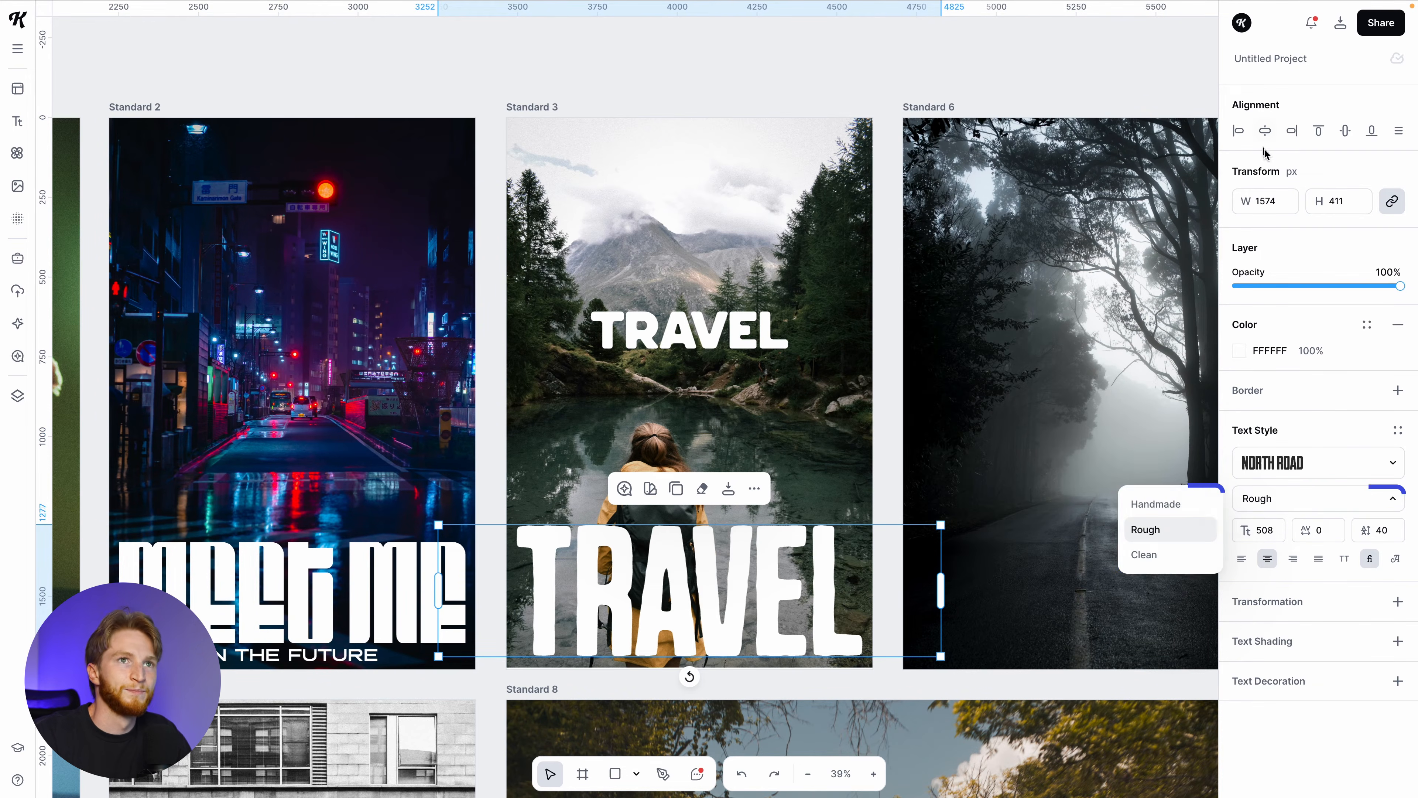
Step: Reword the upper Hemisphers Bold TRAVEL line on the mountain lake poster as ALL I EVER WANTED WAS TO
{"action": "double_click", "coordinate": [719, 345]}
{"action": "key", "text": "ctrl+a"}
{"action": "key", "text": "BackSpace"}
{"action": "type", "text": "ALL I EVER WANTED WAS TO"}
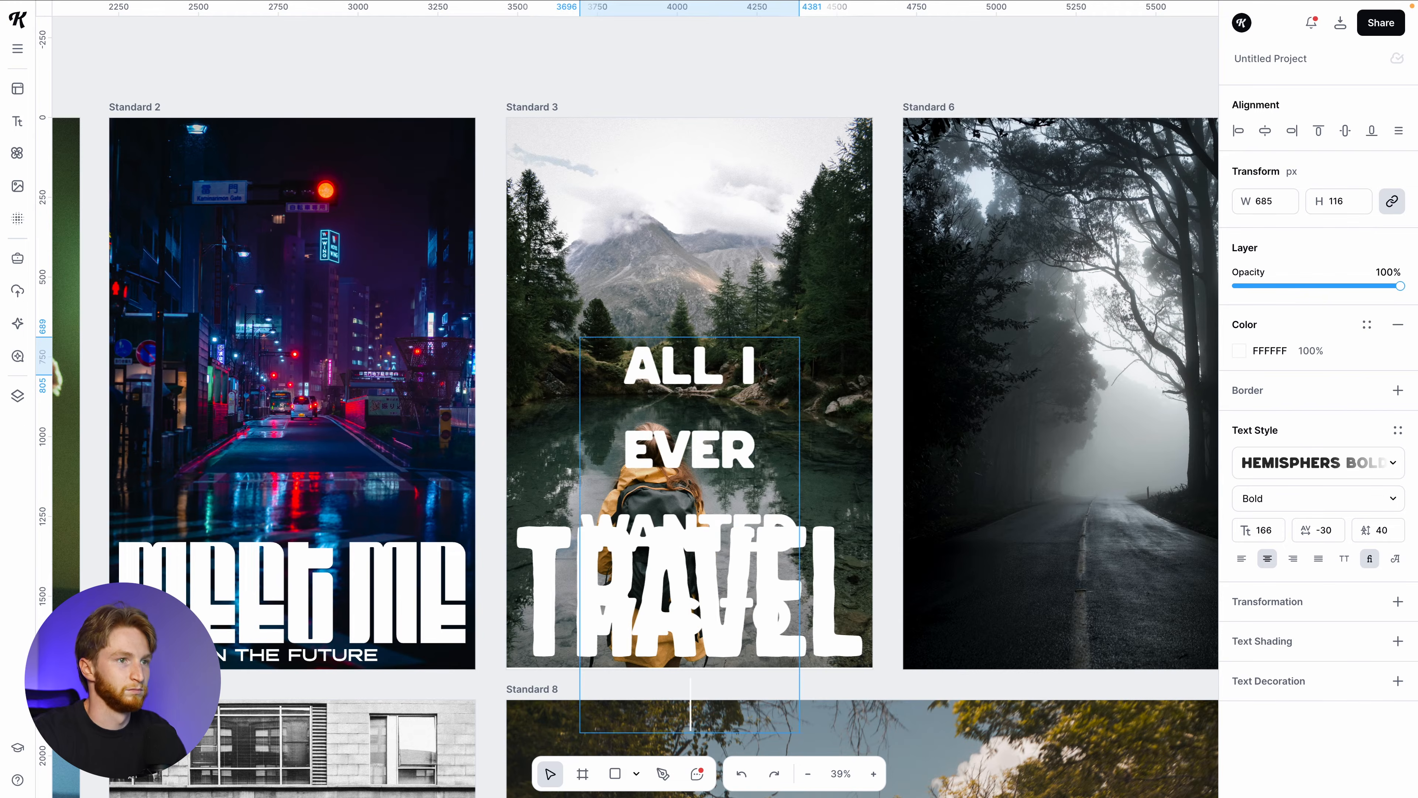
{"action": "key", "text": "BackSpace"}
{"action": "key", "text": "Escape"}
Step: Widen the ALL I EVER WANTED WAS TO text onto one line, shrink it and place it directly above the large TRAVEL
{"action": "left_click_drag", "start_coordinate": [800, 468], "coordinate": [1078, 416]}
{"action": "left_click_drag", "start_coordinate": [1077, 374], "coordinate": [769, 361]}
{"action": "left_click_drag", "start_coordinate": [748, 358], "coordinate": [774, 521]}
{"action": "left_click", "coordinate": [779, 516]}
{"action": "left_click", "coordinate": [735, 519]}
{"action": "left_click", "coordinate": [729, 571]}
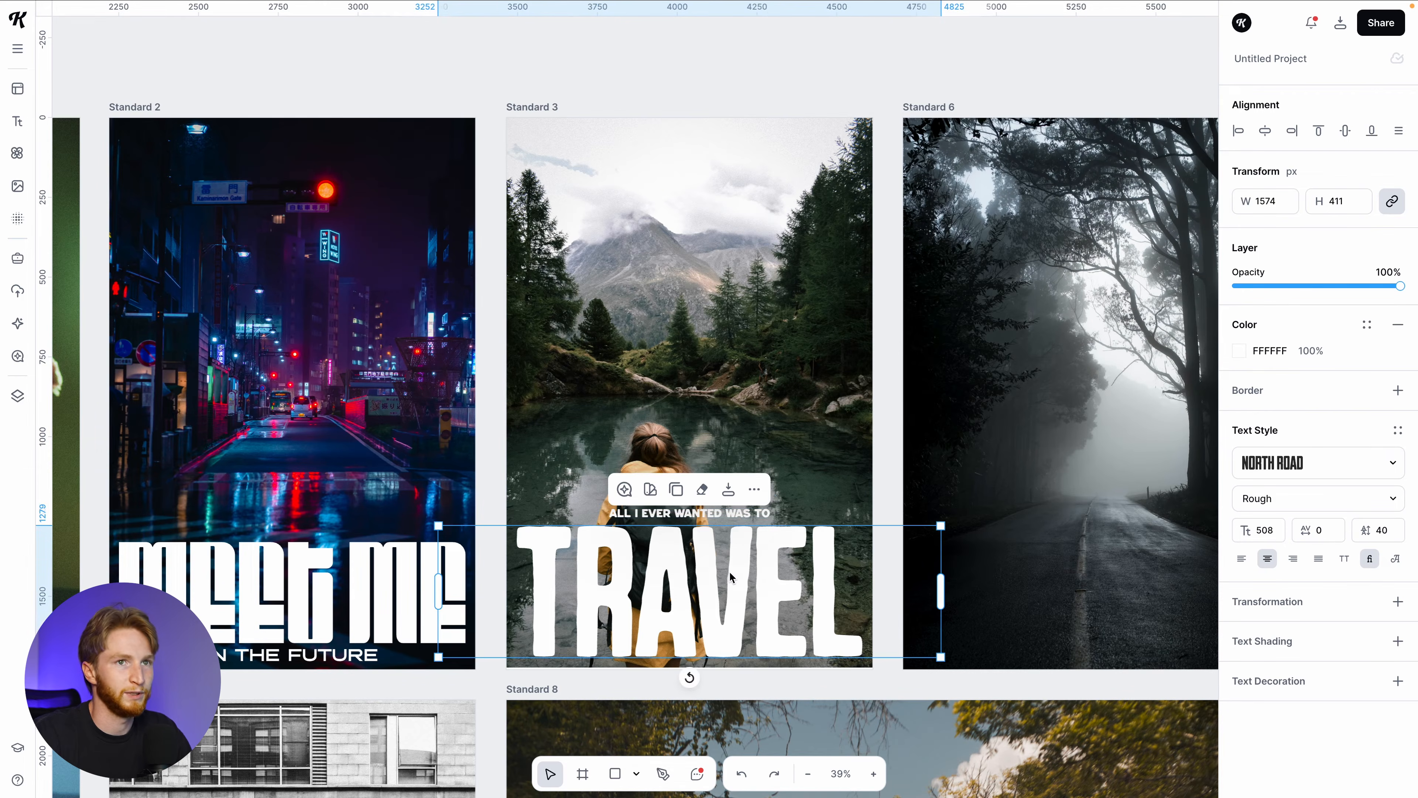
{"action": "left_click", "coordinate": [731, 513]}
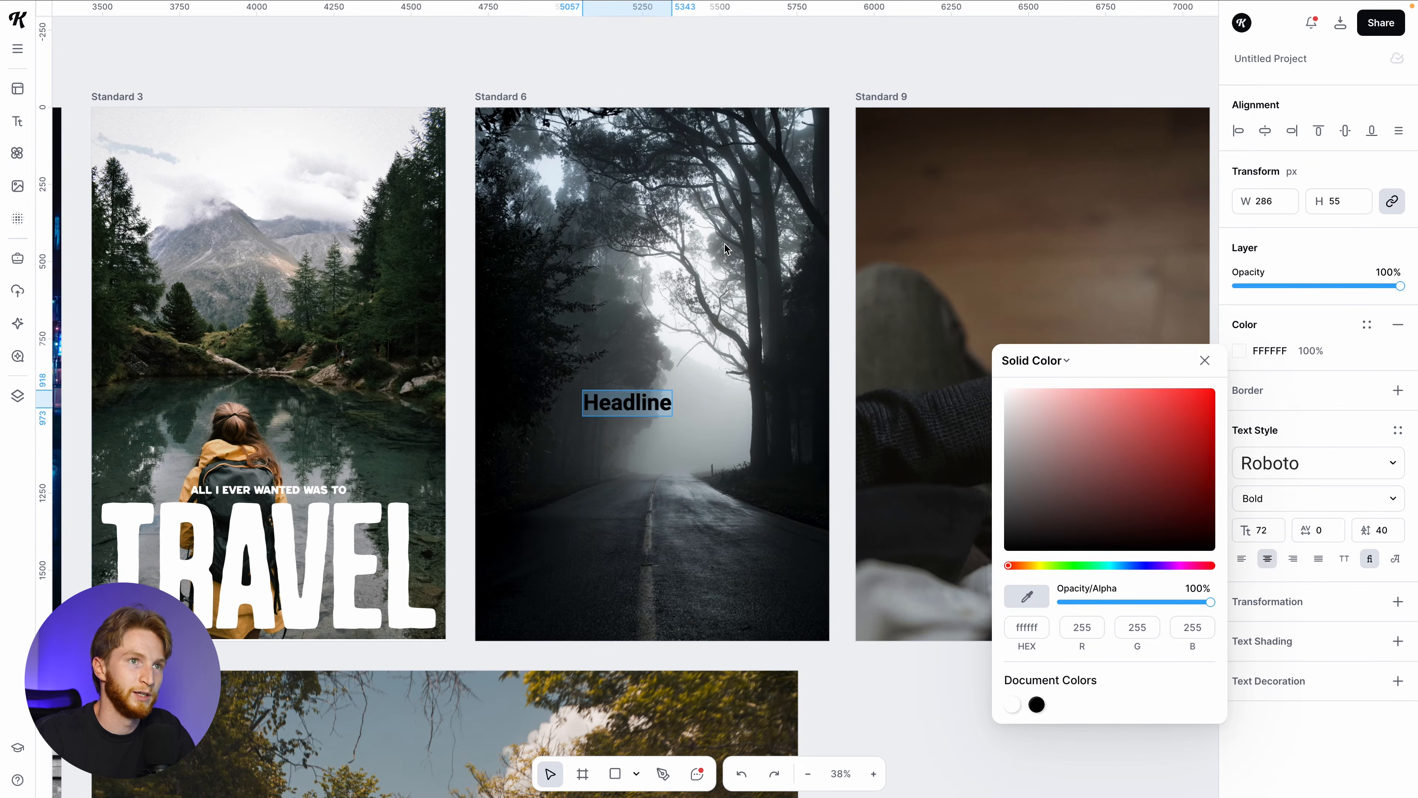
Step: Search the typefaces for HALLOWEEN, try Creepster on the white headline of the foggy road poster, and set it in Echoes
{"action": "left_click", "coordinate": [1205, 361]}
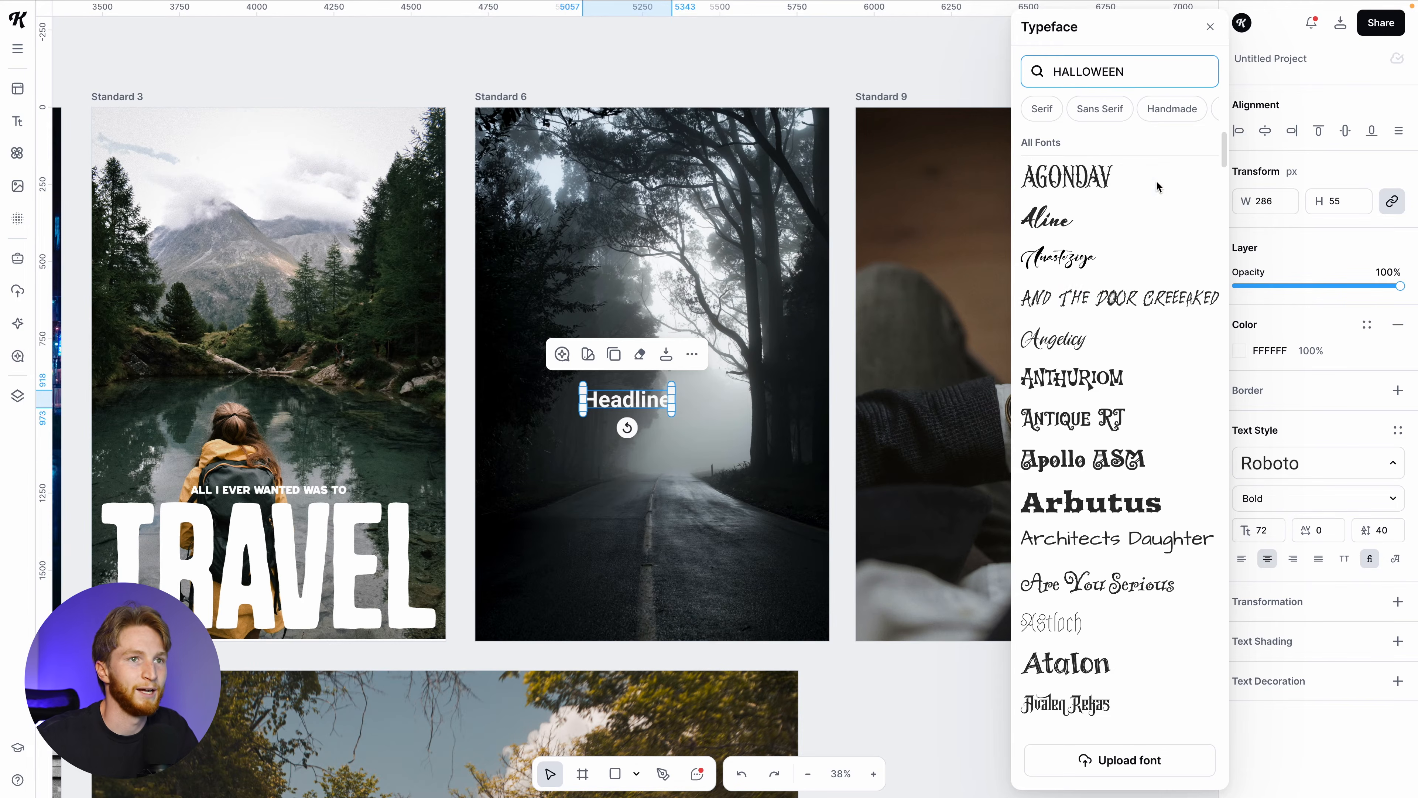
{"action": "scroll", "coordinate": [1145, 336], "scroll_direction": "down", "scroll_amount": 3}
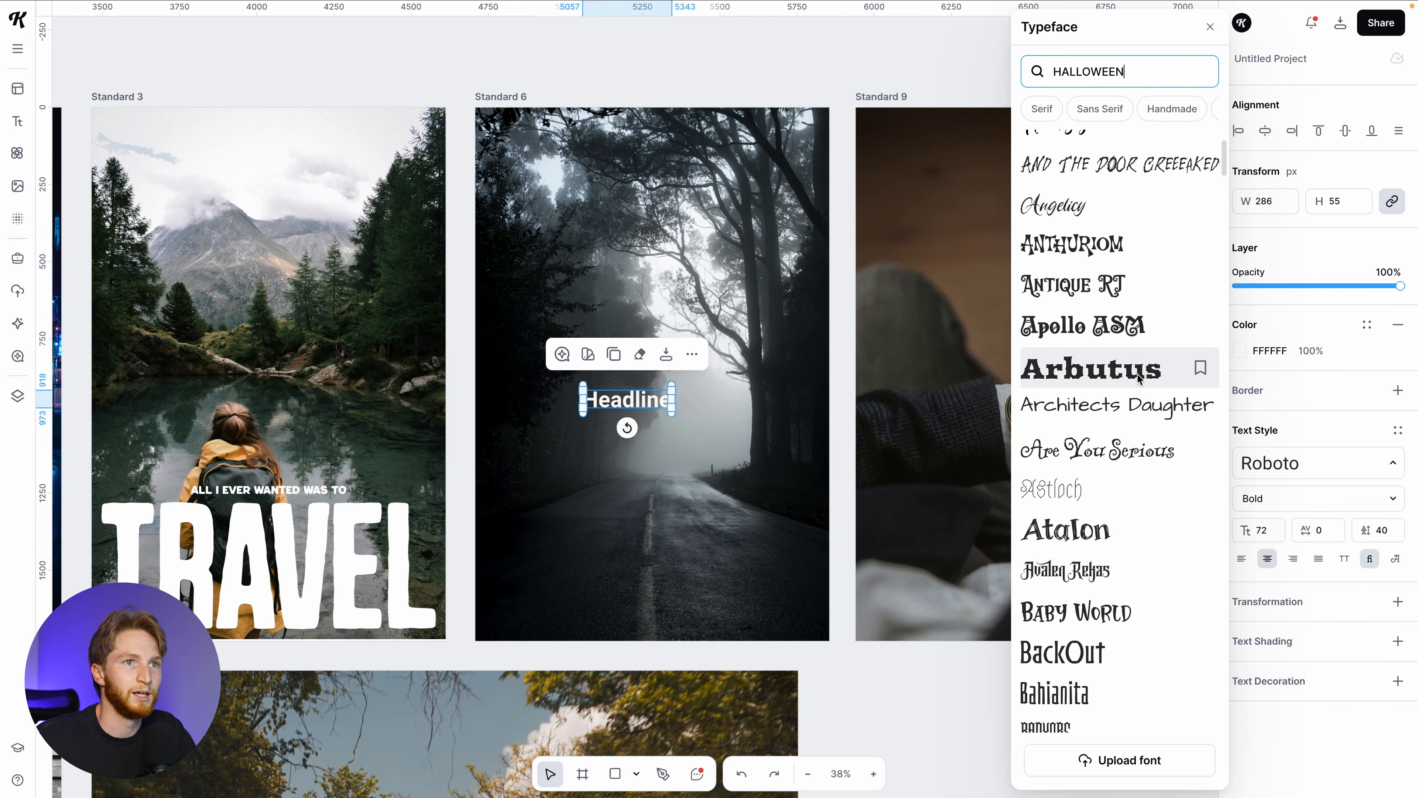
{"action": "scroll", "coordinate": [1101, 447], "scroll_direction": "down", "scroll_amount": 7}
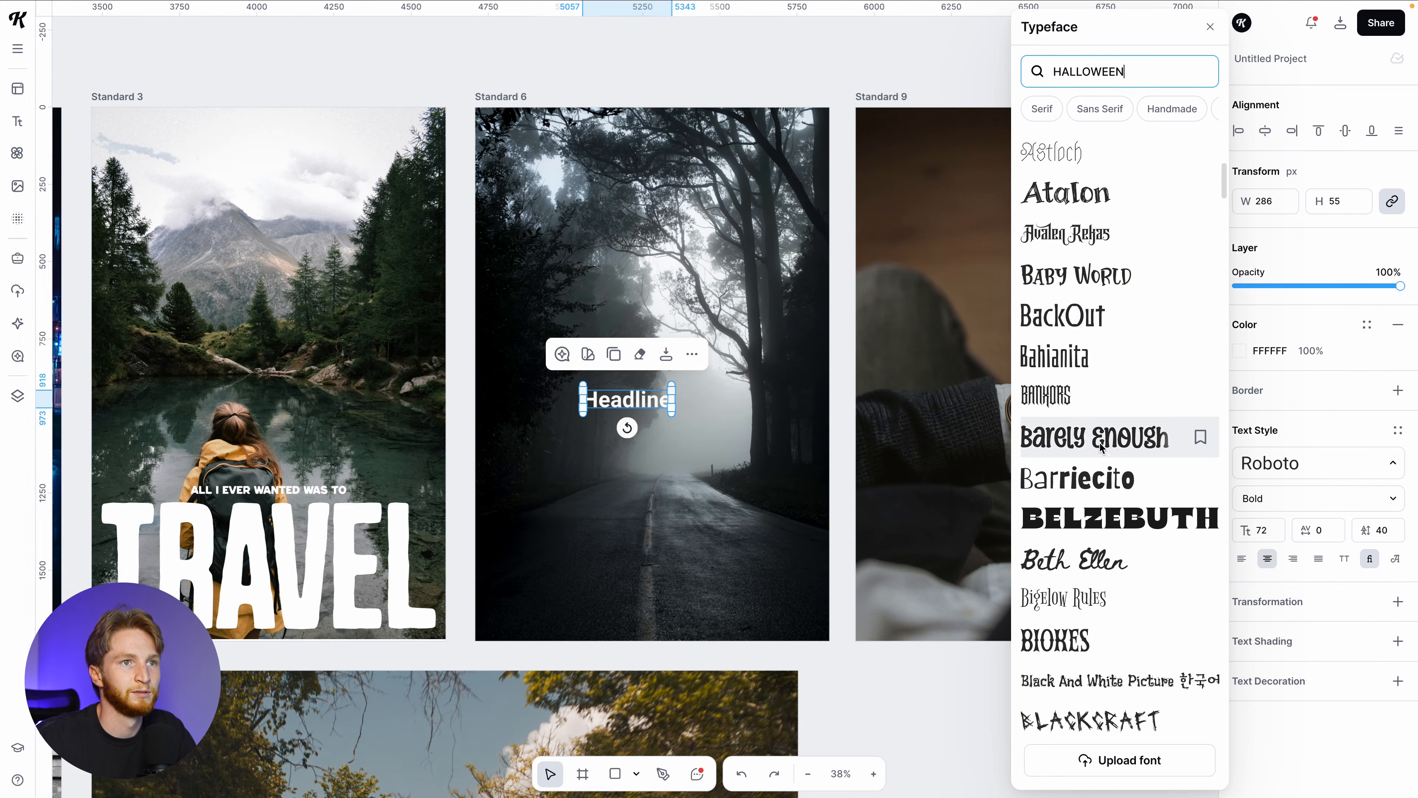
{"action": "scroll", "coordinate": [1102, 447], "scroll_direction": "down", "scroll_amount": 15}
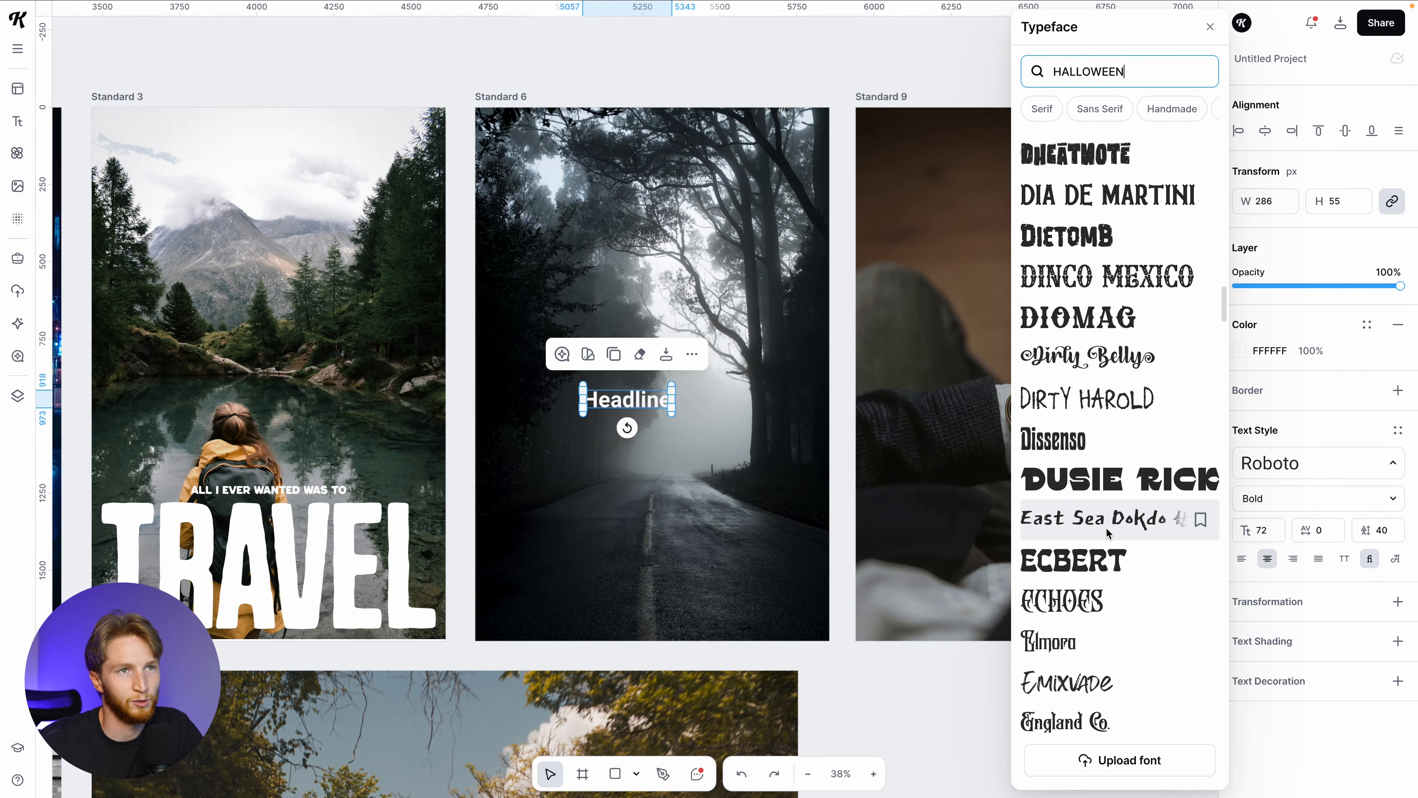
{"action": "scroll", "coordinate": [1108, 533], "scroll_direction": "up", "scroll_amount": 10}
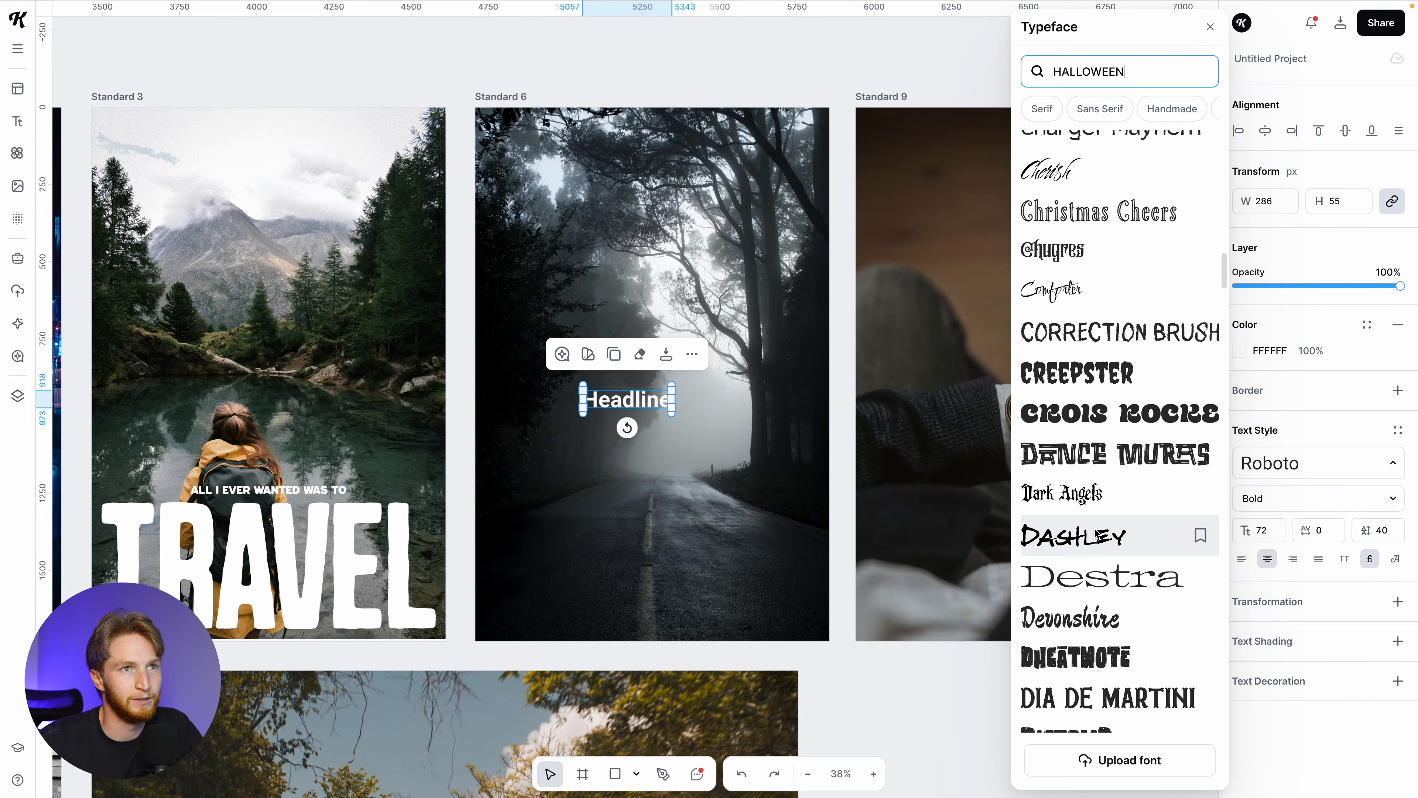
{"action": "left_click", "coordinate": [1084, 382]}
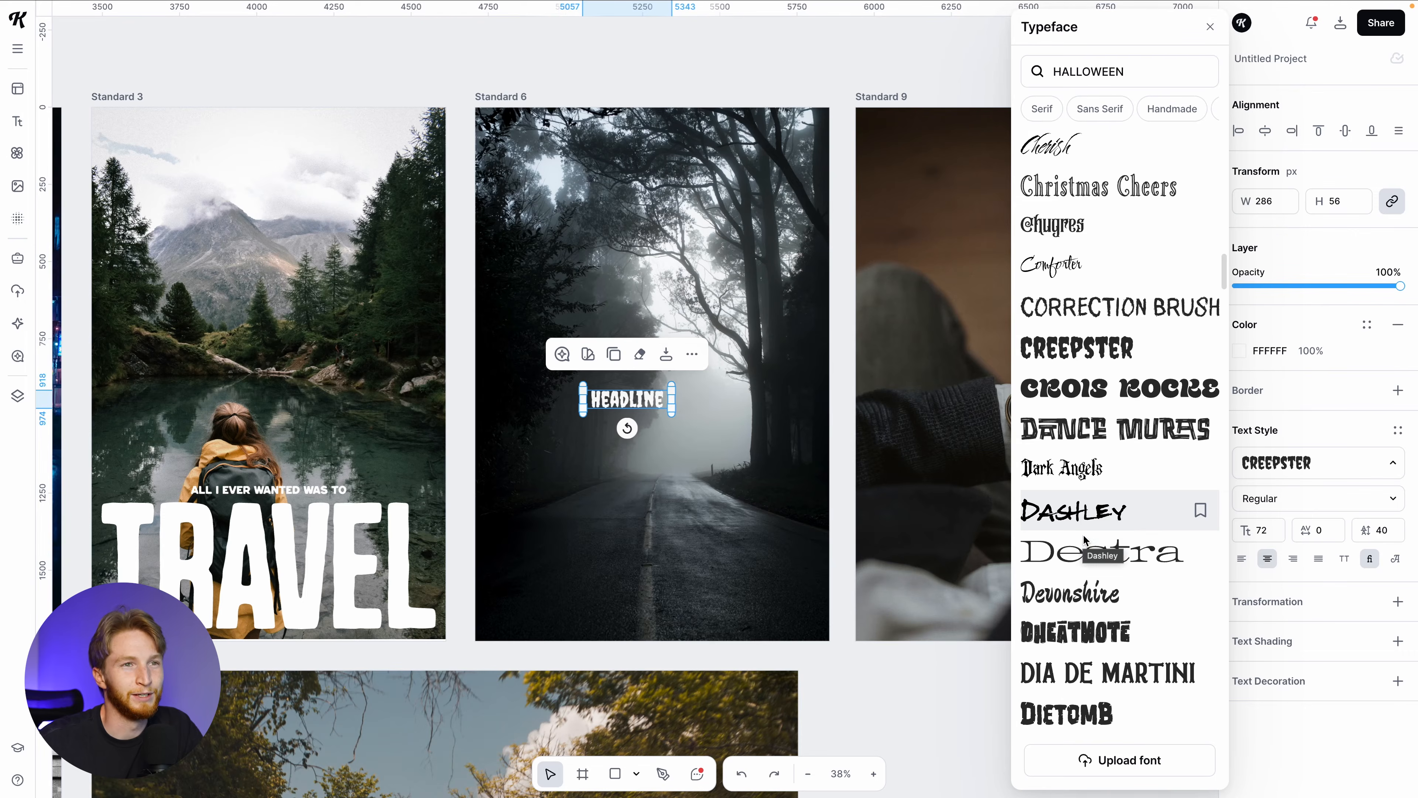
{"action": "scroll", "coordinate": [1084, 538], "scroll_direction": "down", "scroll_amount": 8}
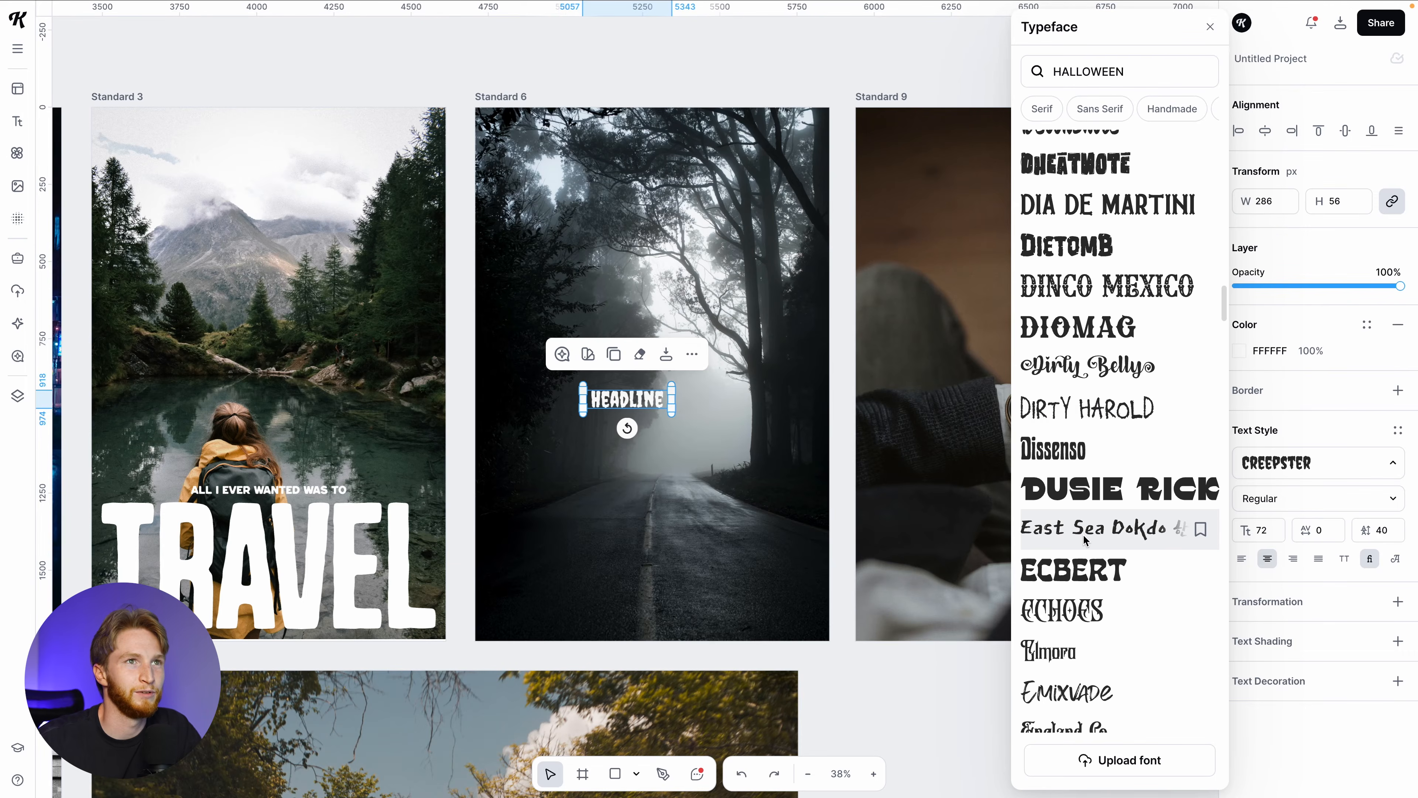
{"action": "scroll", "coordinate": [1085, 538], "scroll_direction": "down", "scroll_amount": 5}
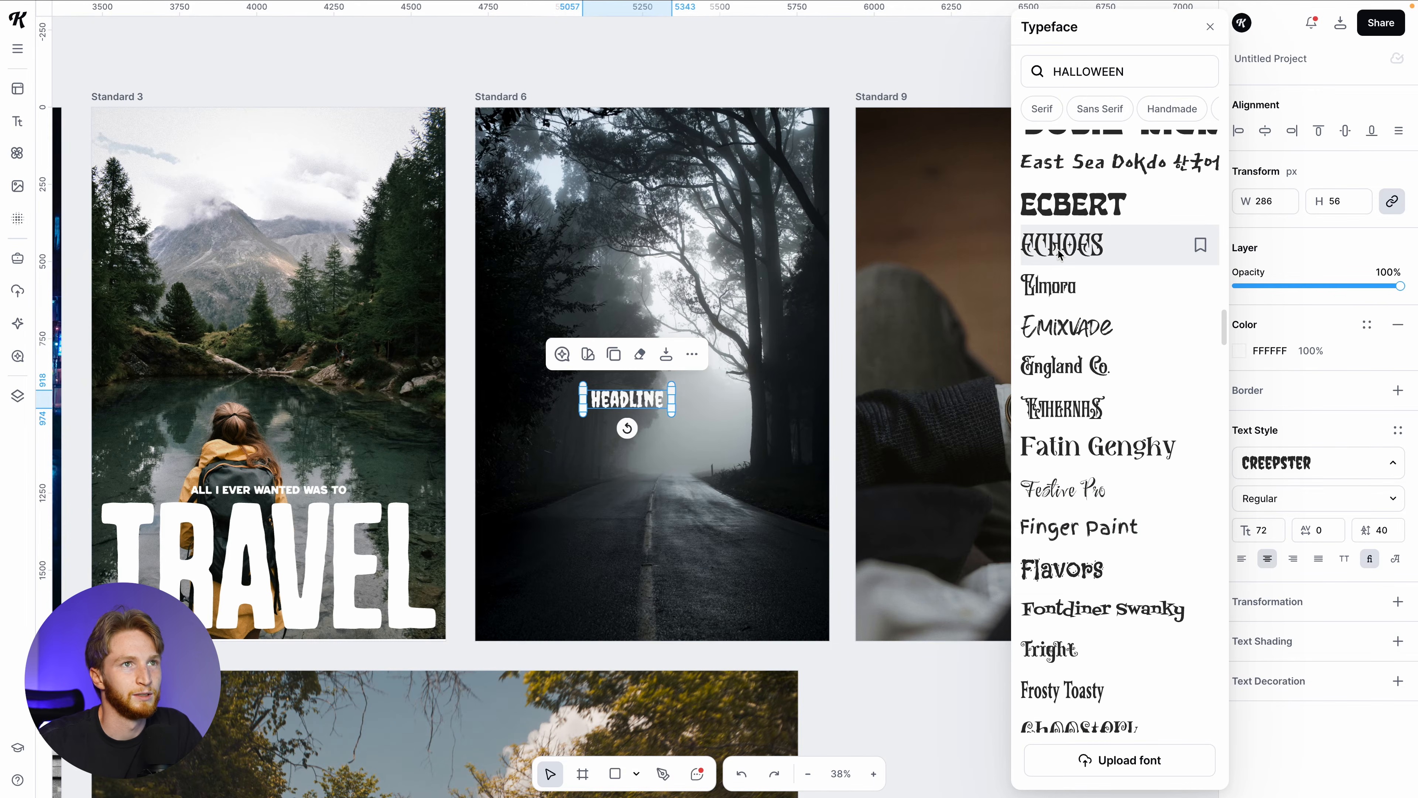
{"action": "left_click", "coordinate": [1064, 244]}
{"action": "scroll", "coordinate": [1064, 244], "scroll_direction": "up", "scroll_amount": 1}
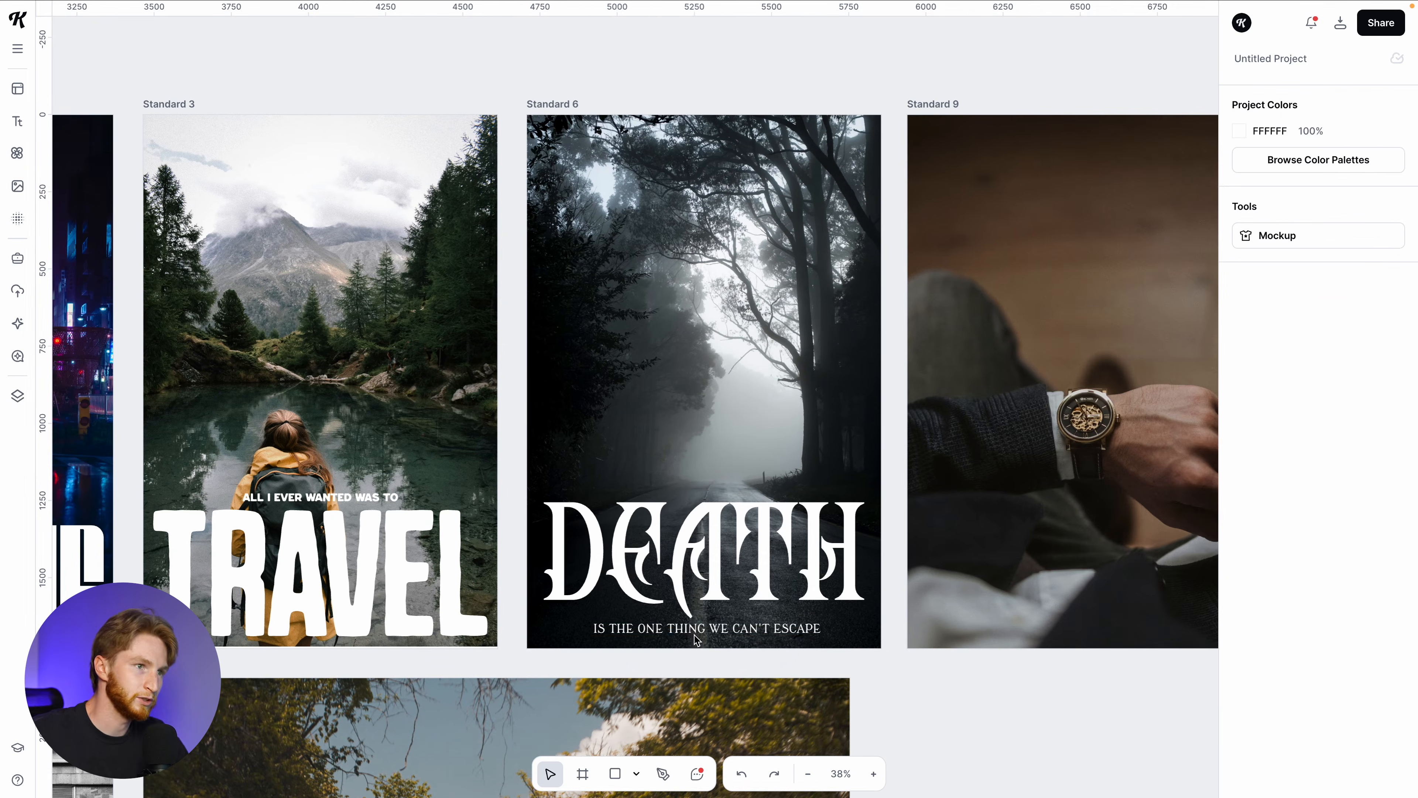
Step: Check the type settings of the DEATH headline and its subtitle on the foggy road poster and examine the lettering up close
{"action": "left_click", "coordinate": [696, 629]}
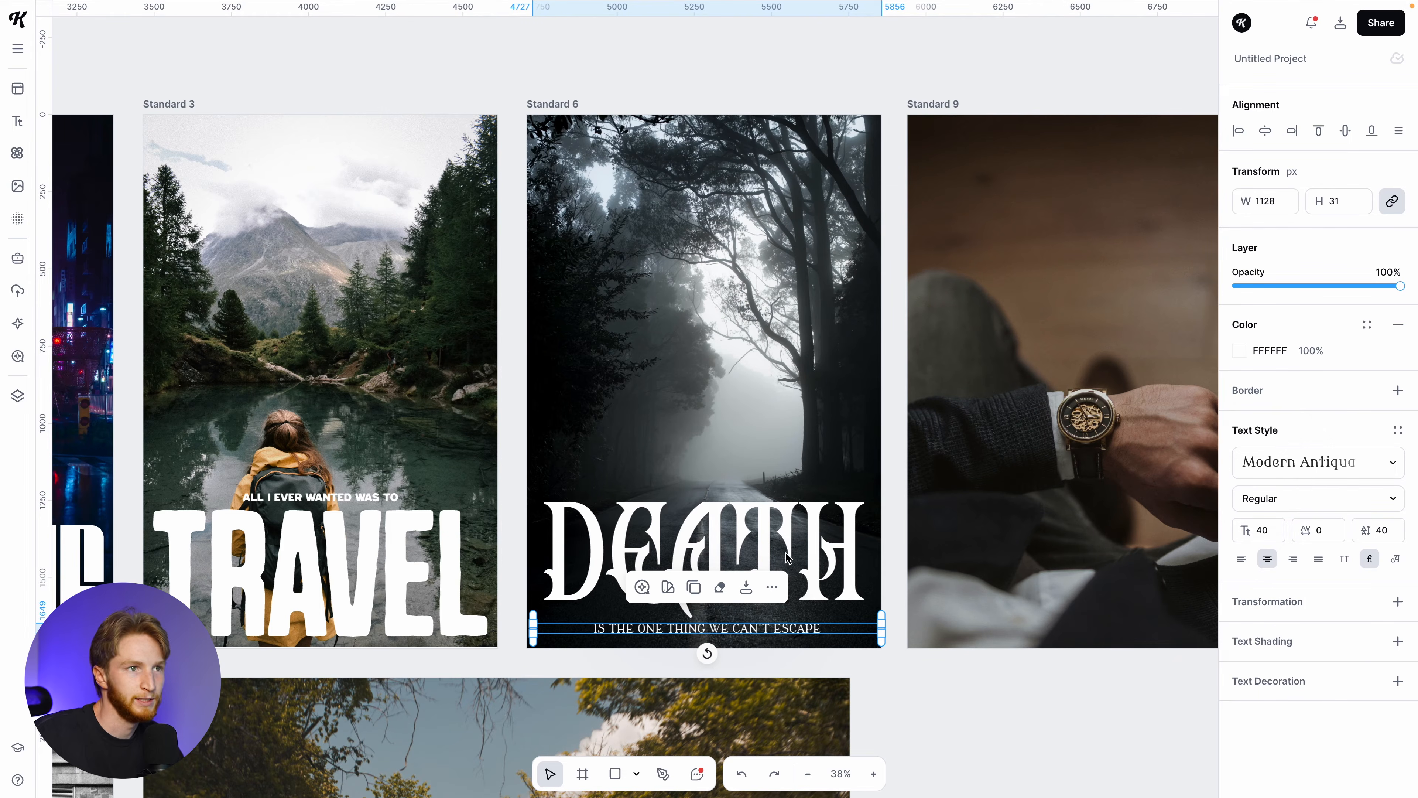
{"action": "left_click", "coordinate": [760, 527]}
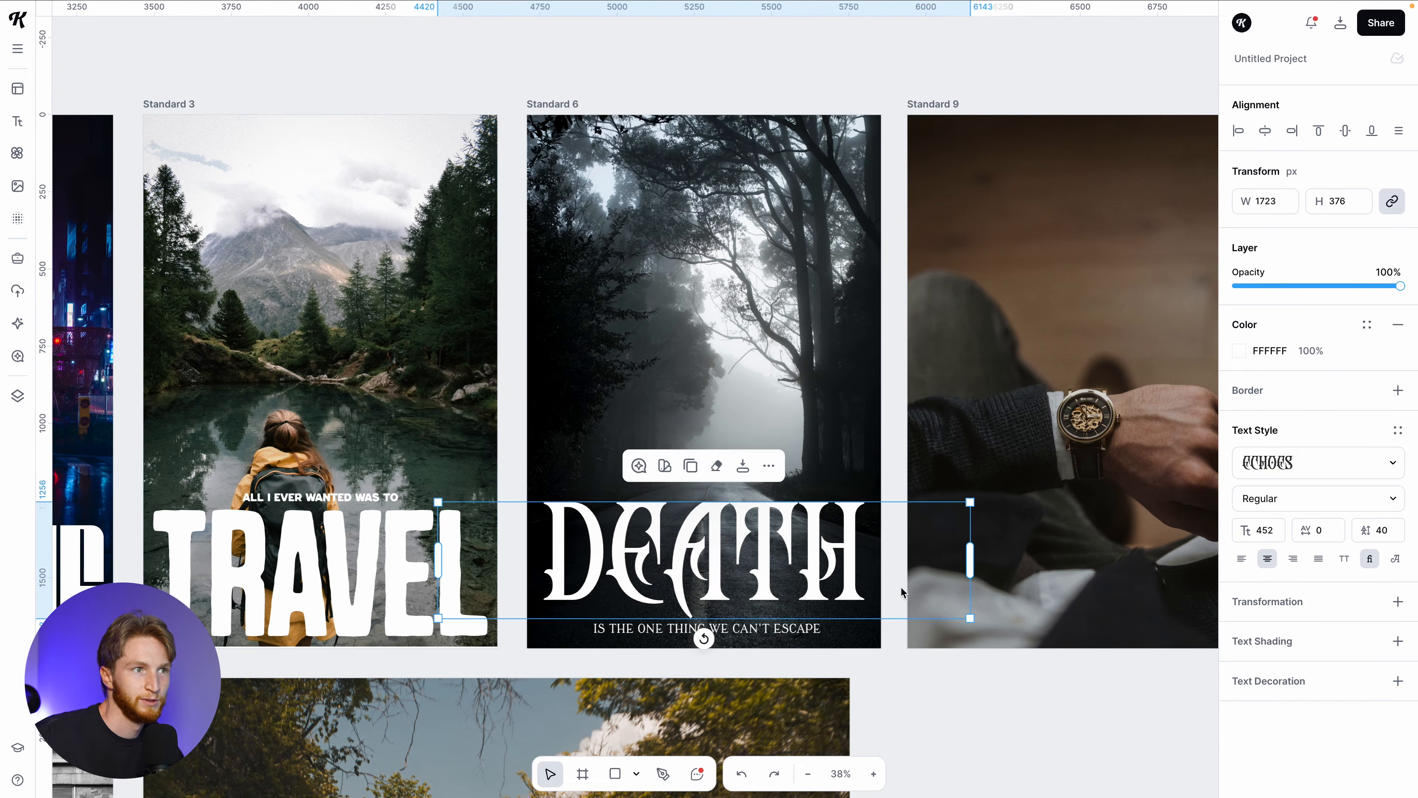
{"action": "left_click", "coordinate": [973, 669]}
{"action": "scroll", "coordinate": [771, 587], "scroll_direction": "up", "scroll_amount": 5}
{"action": "scroll", "coordinate": [771, 585], "scroll_direction": "down", "scroll_amount": 3}
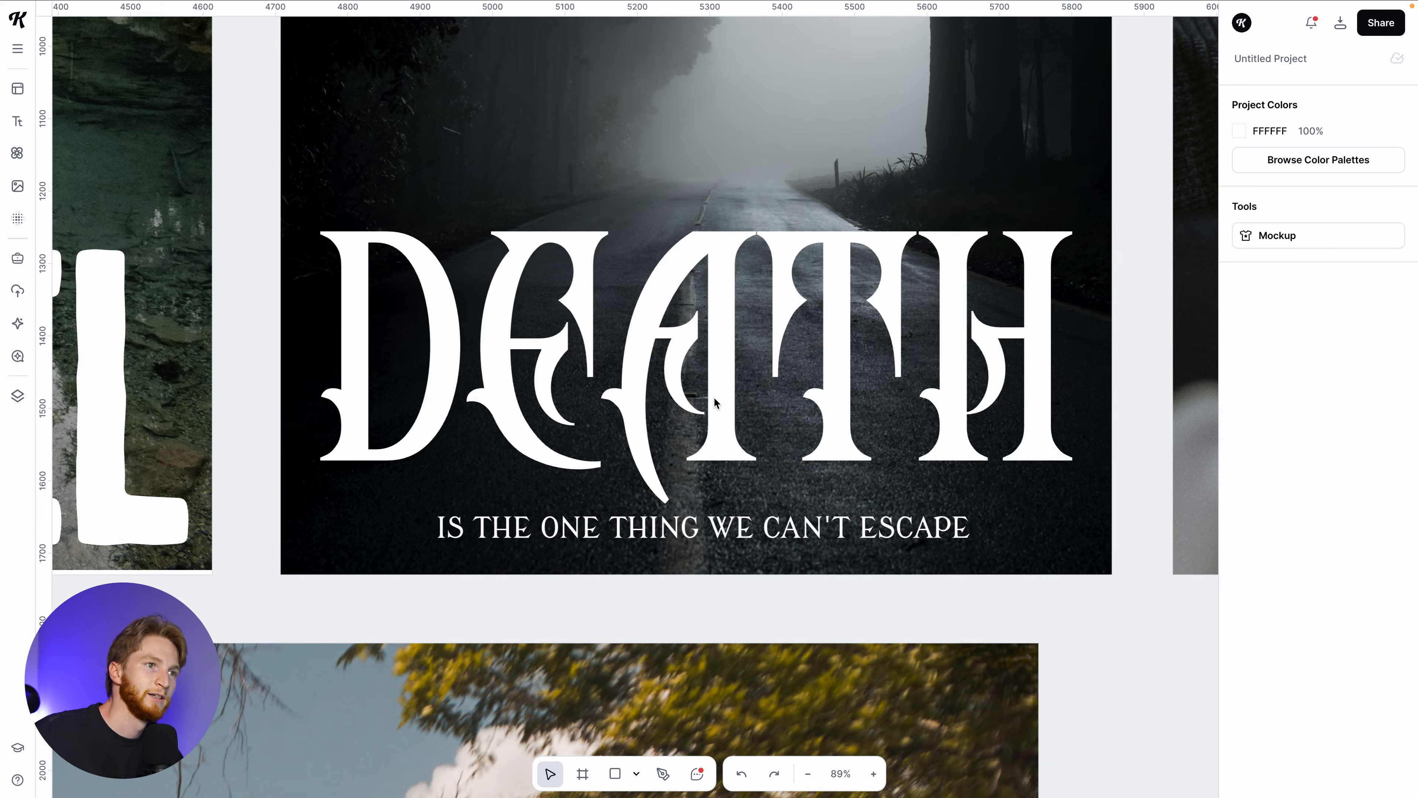
{"action": "scroll", "coordinate": [718, 391], "scroll_direction": "down", "scroll_amount": 3}
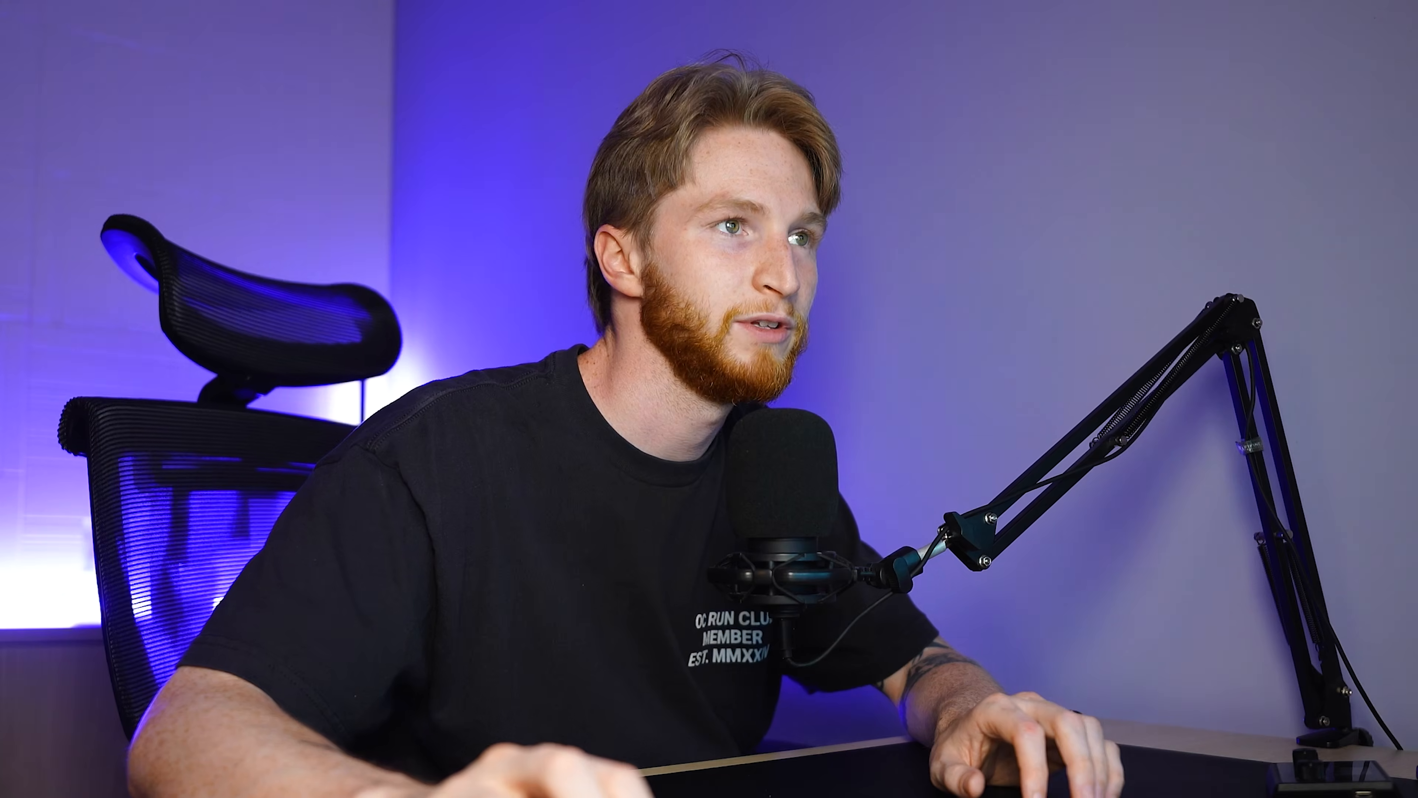